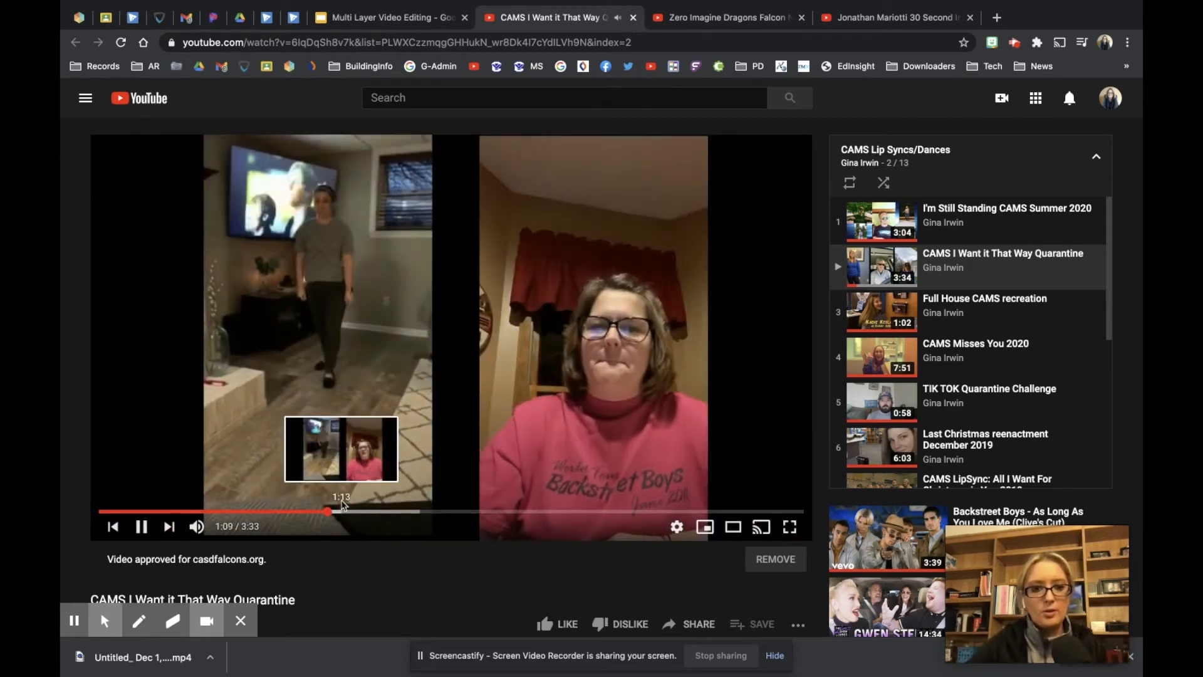
# Skip ahead in the "CAMS I Want it That Way Quarantine" video, pause it and close it
pyautogui.click(354, 511)
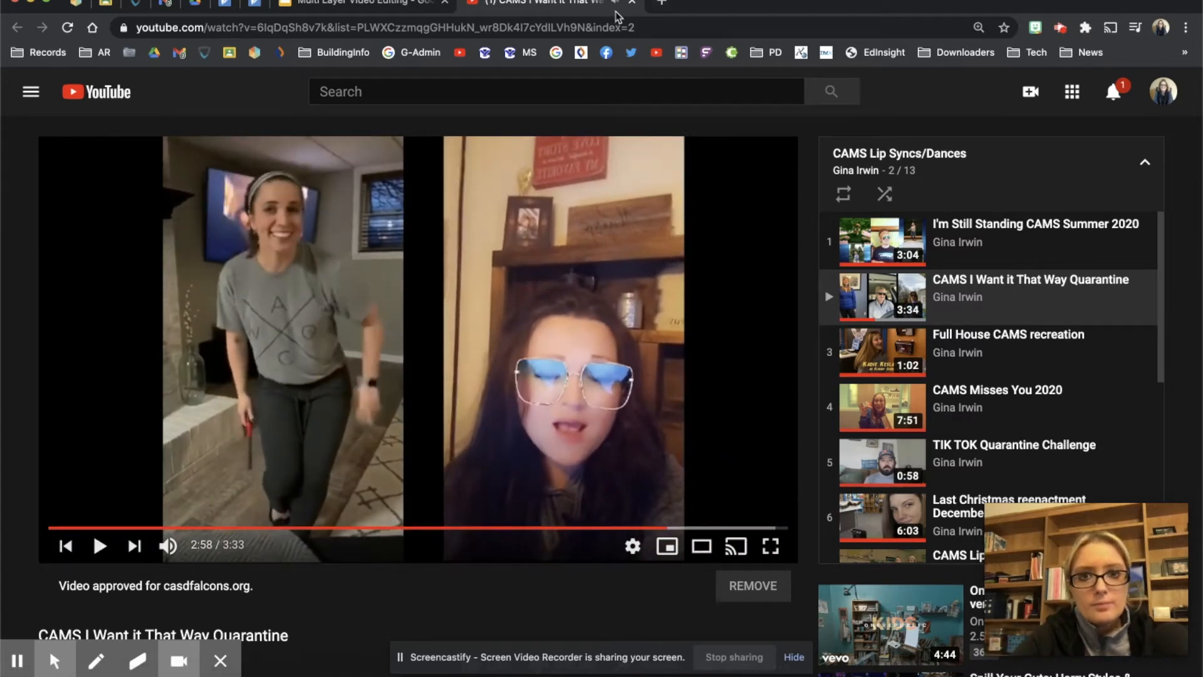
pyautogui.click(137, 527)
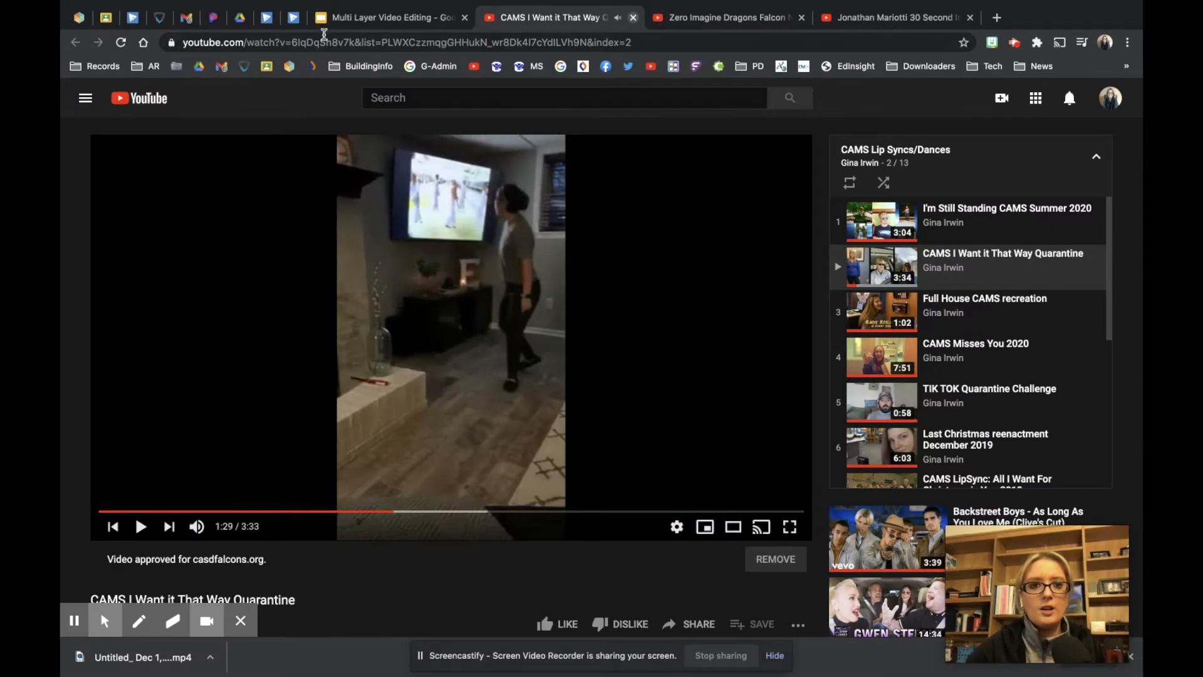
pyautogui.press('super+w')
# Open the TikTok Quarantine example from the Examples slide and skip ahead to its three-way side-by-side section
pyautogui.click(802, 428)
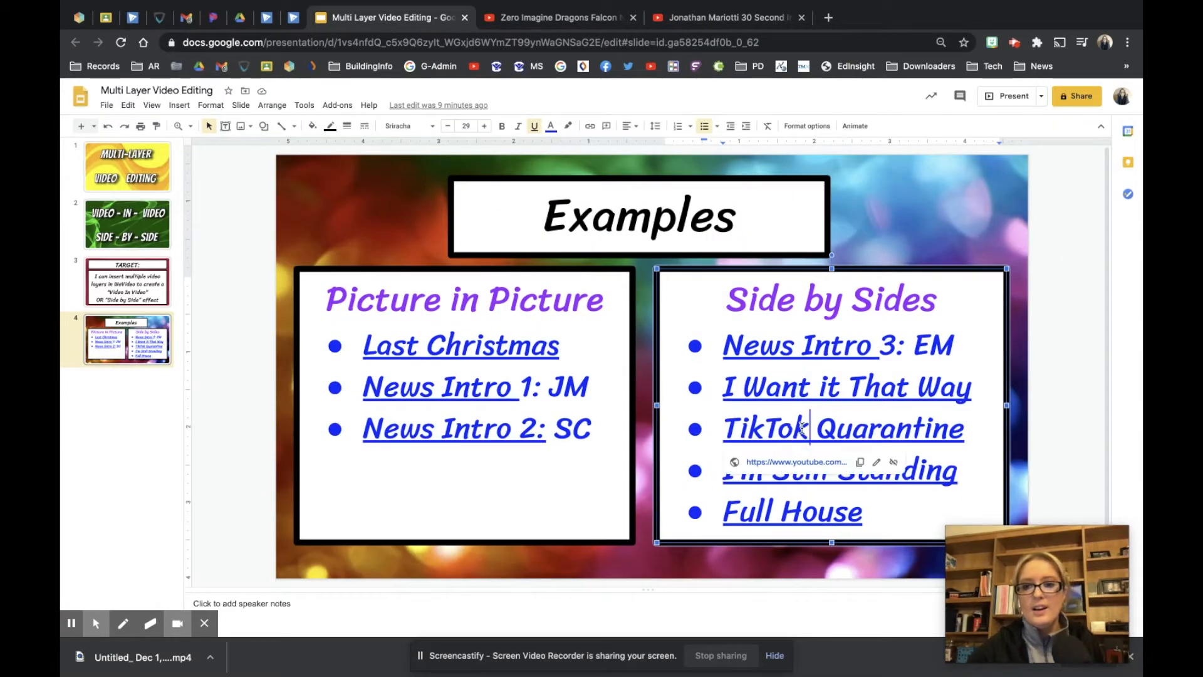
pyautogui.click(788, 462)
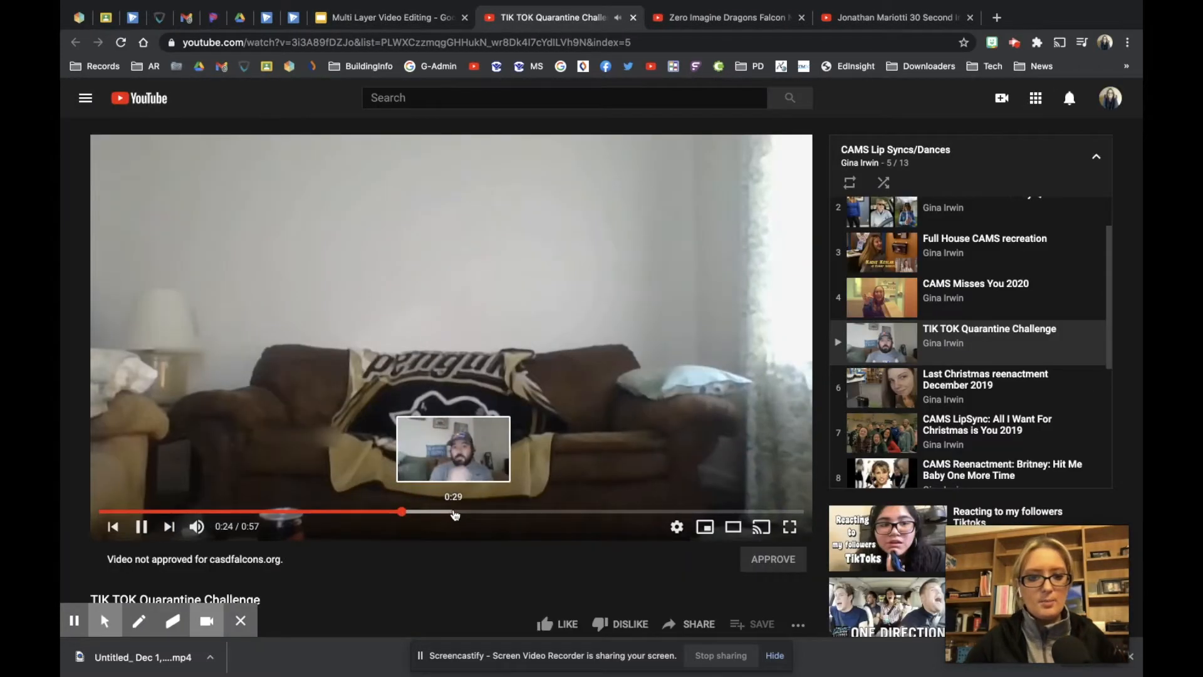
pyautogui.click(467, 512)
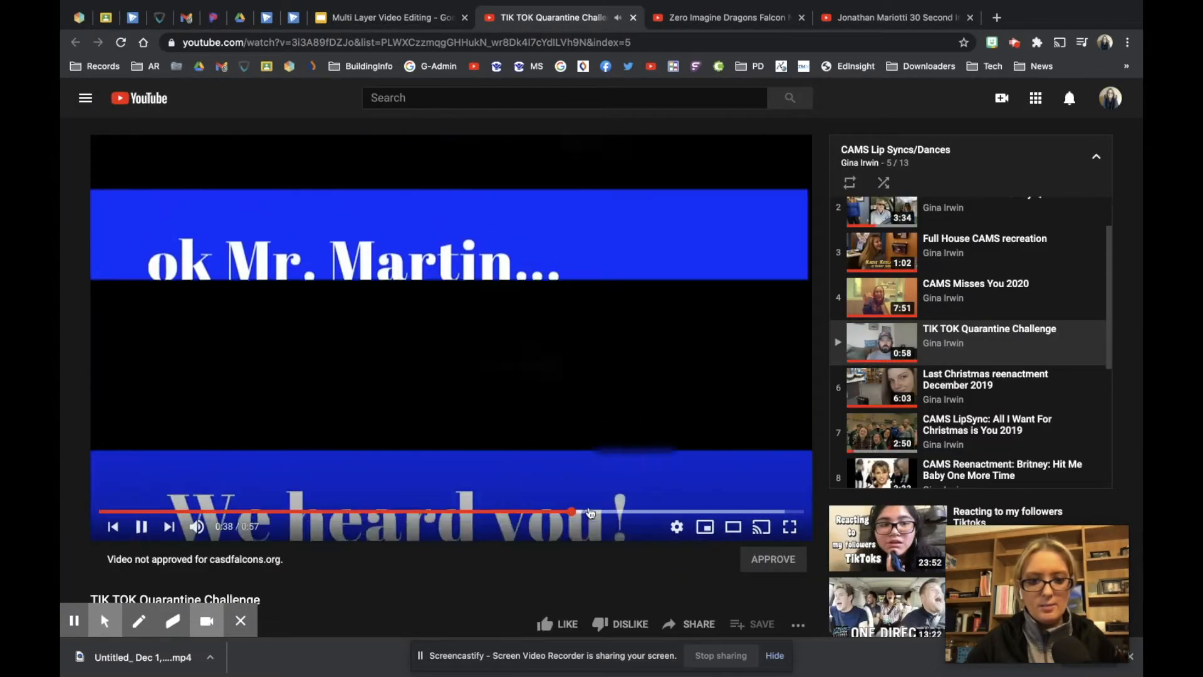
pyautogui.click(620, 512)
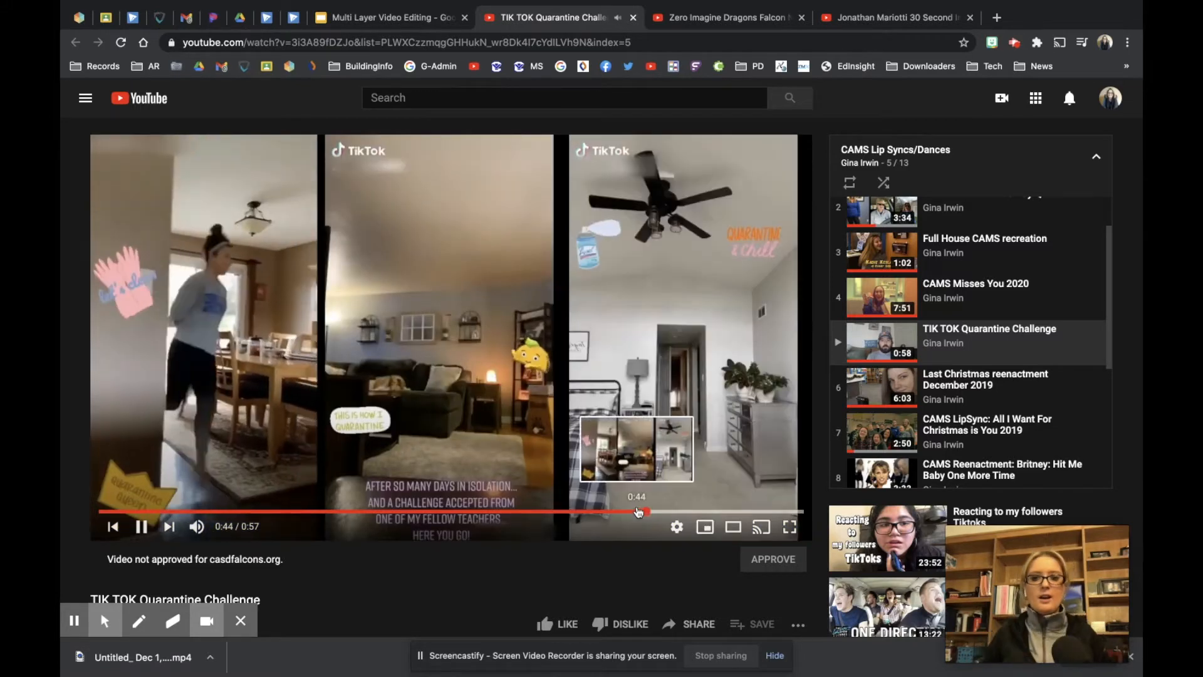
pyautogui.scroll(-2, 639, 512)
pyautogui.scroll(-2, 639, 512)
pyautogui.scroll(2, 487, 470)
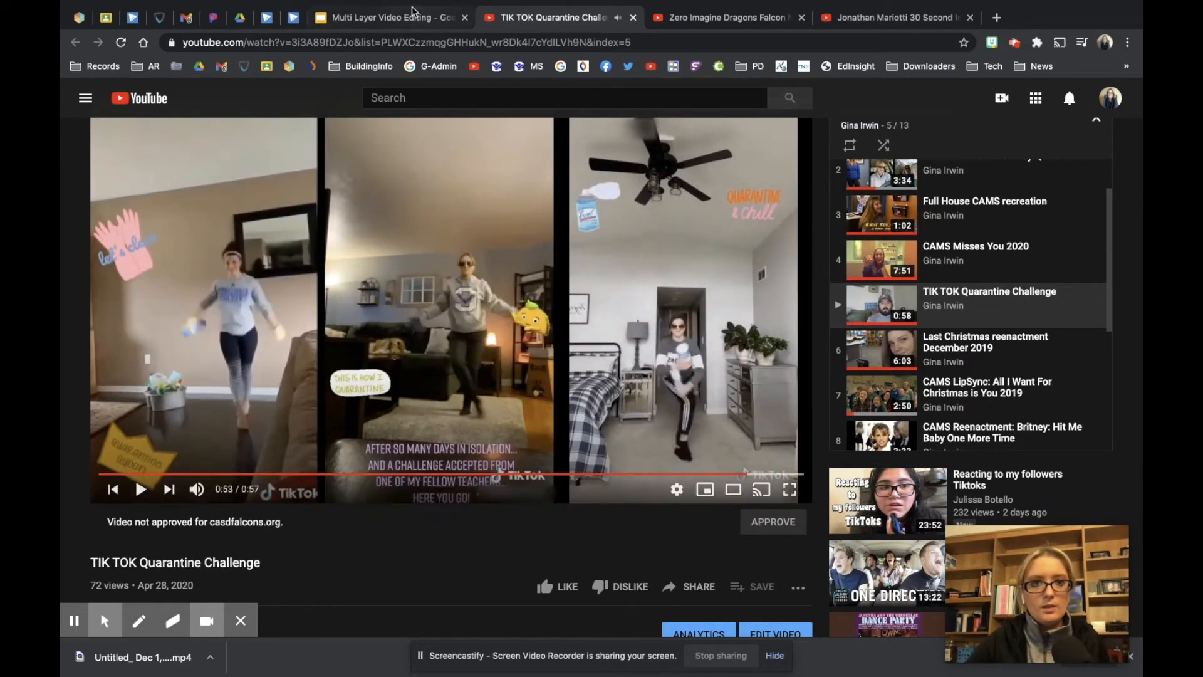
# Open the Full House example from the slide, skip to about the middle, pause at the picture-in-picture scene and close the video
pyautogui.click(388, 17)
pyautogui.click(802, 512)
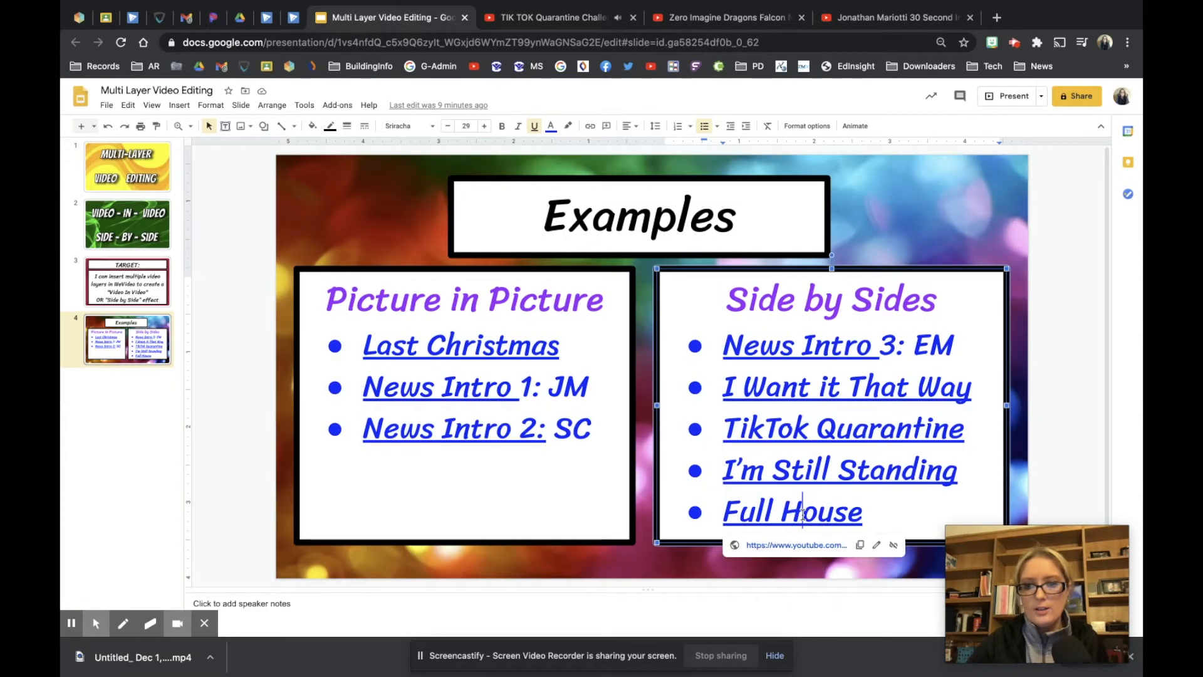
pyautogui.click(789, 545)
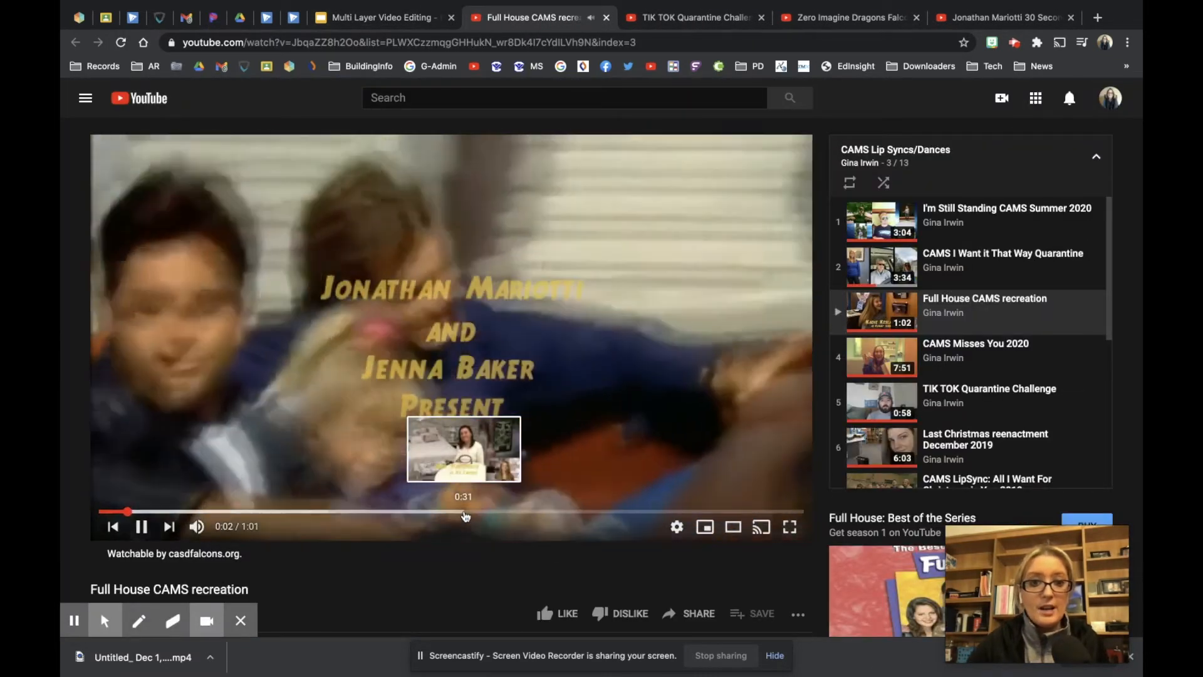
pyautogui.click(475, 512)
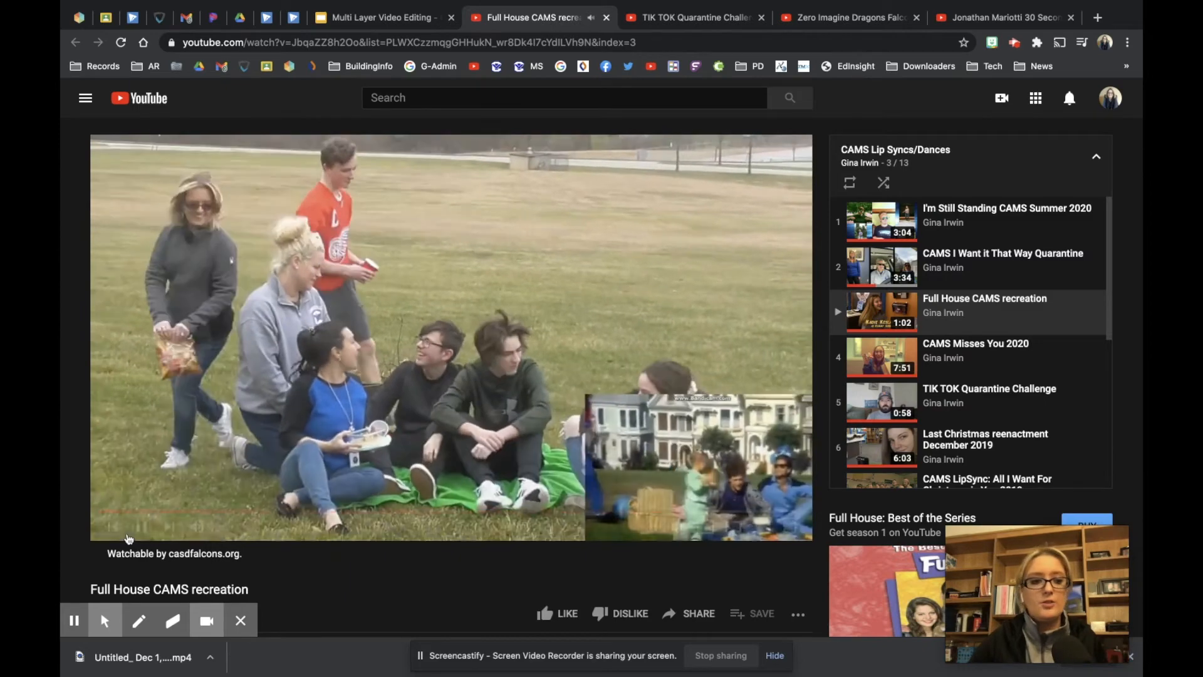
pyautogui.click(141, 527)
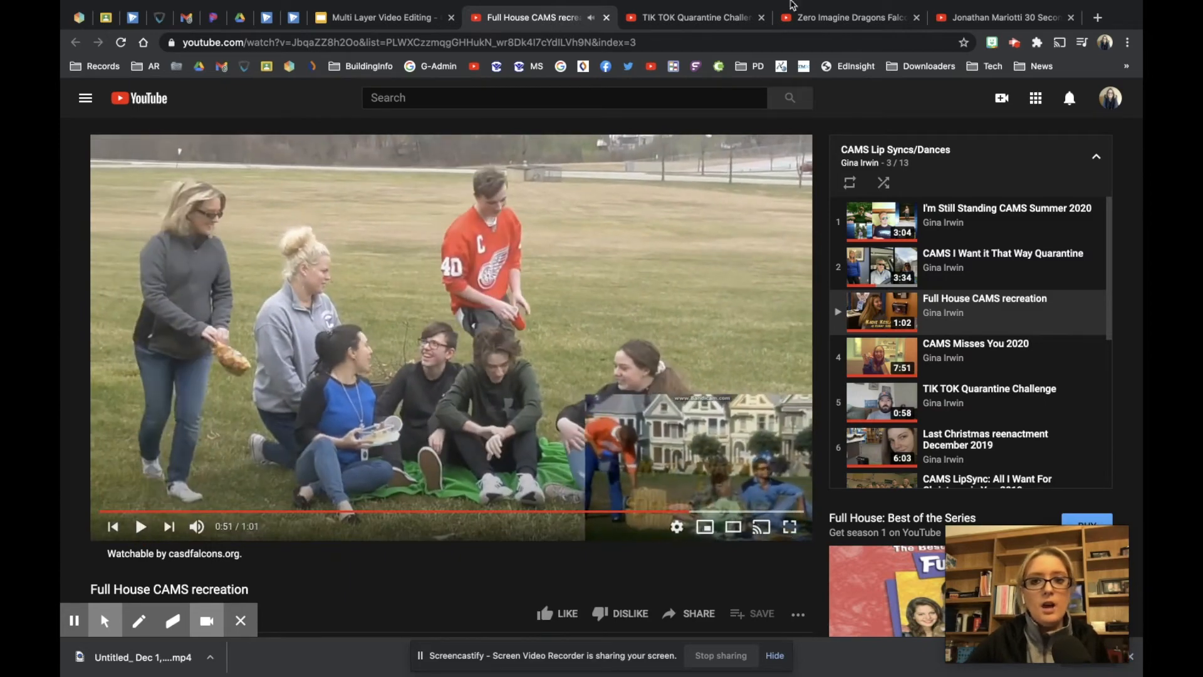
pyautogui.click(606, 18)
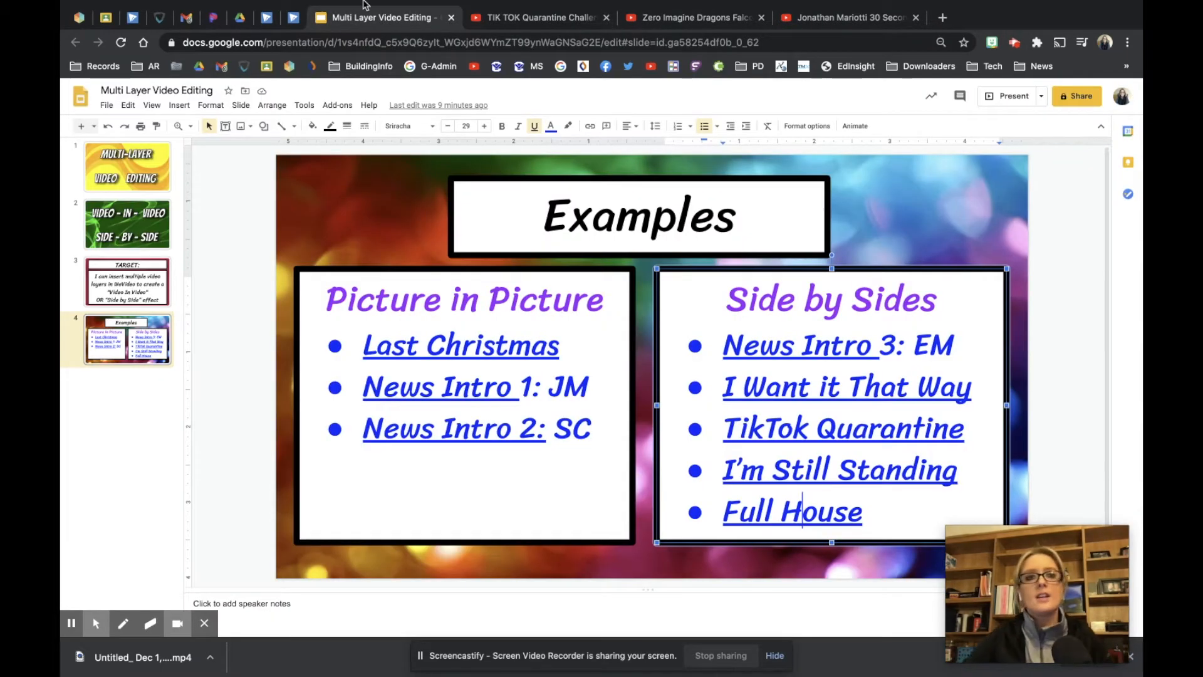
# Switch to the Quarantine Challenge project in WeVideo and move the playhead back to 00:21:21
pyautogui.click(270, 19)
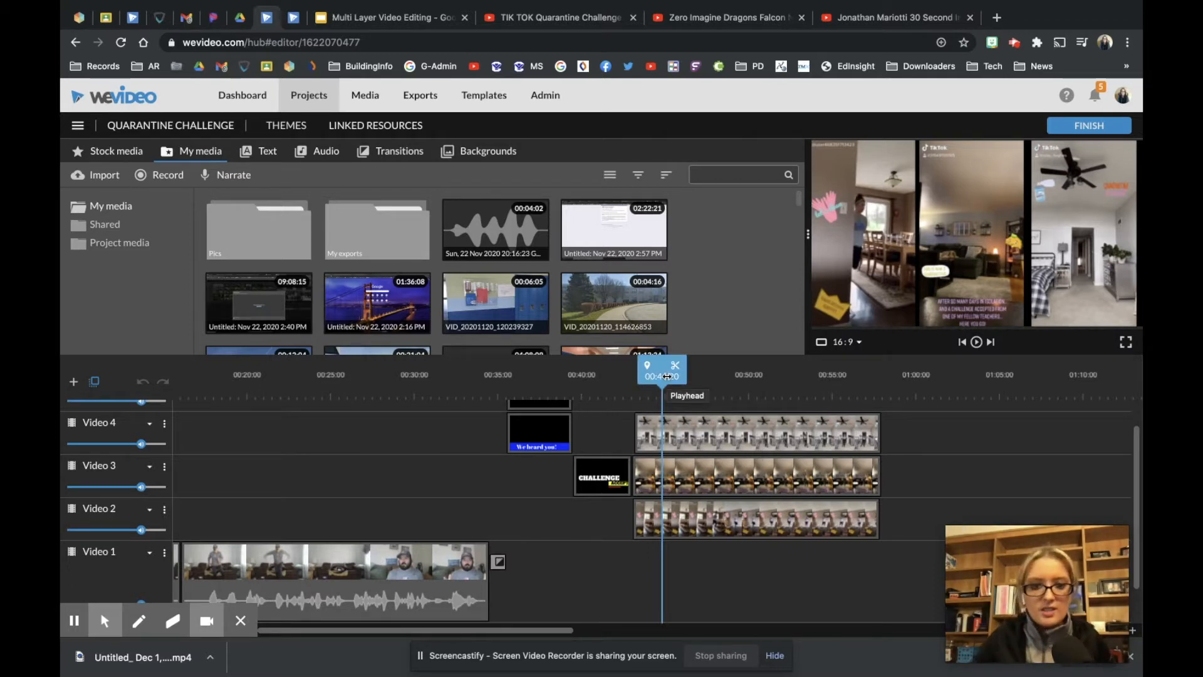
pyautogui.moveTo(667, 376); pyautogui.dragTo(278, 376)
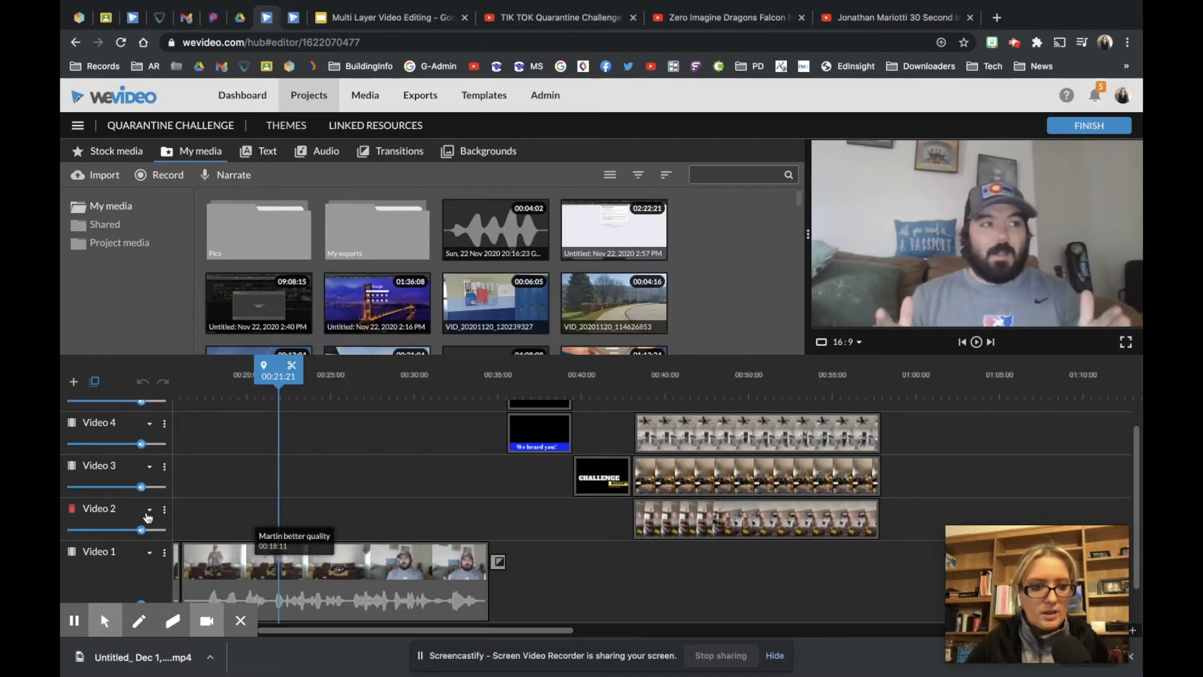
pyautogui.scroll(1, 106, 433)
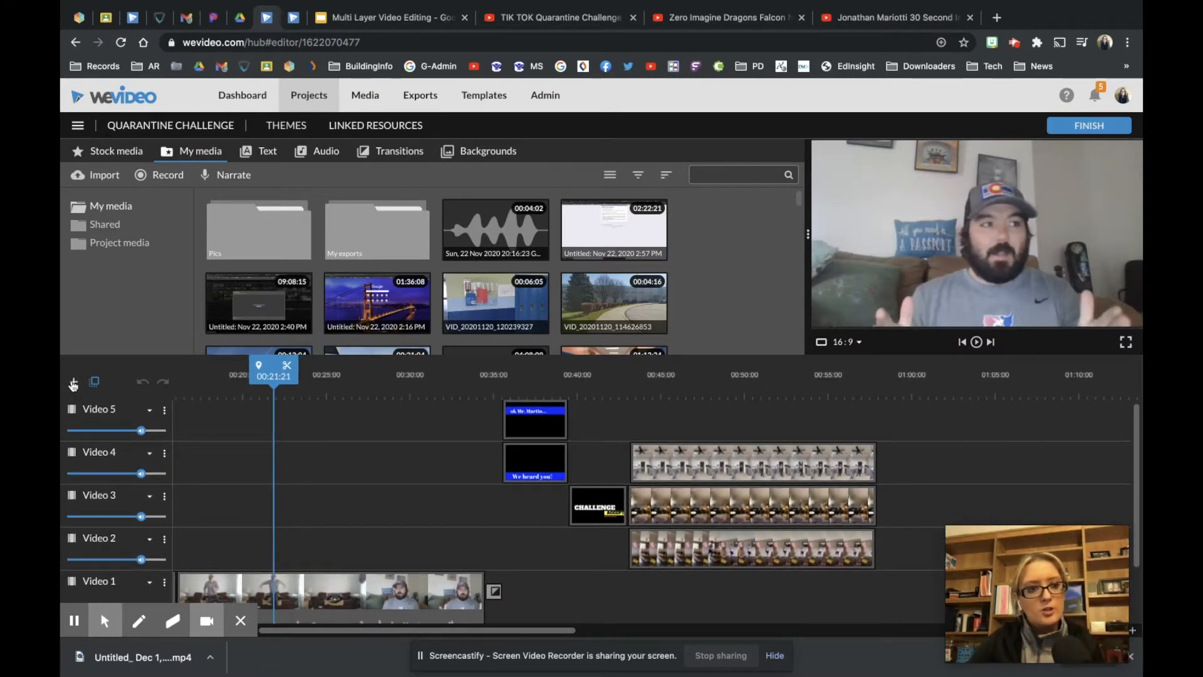
pyautogui.click(72, 382)
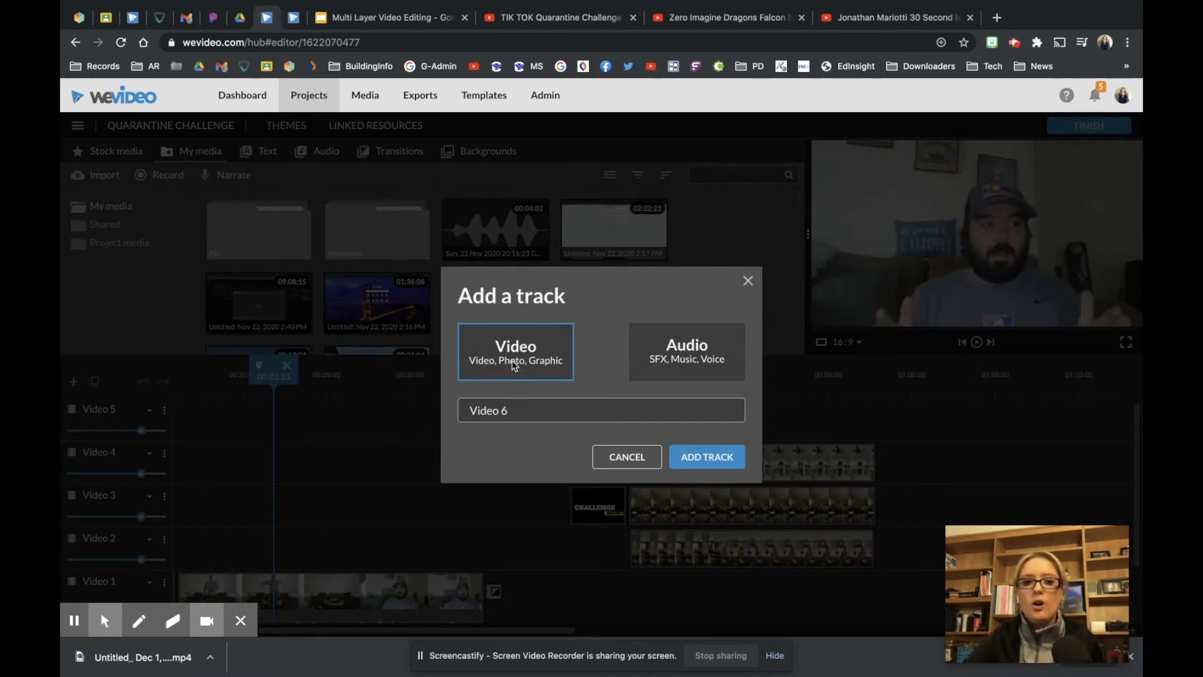
pyautogui.click(522, 410)
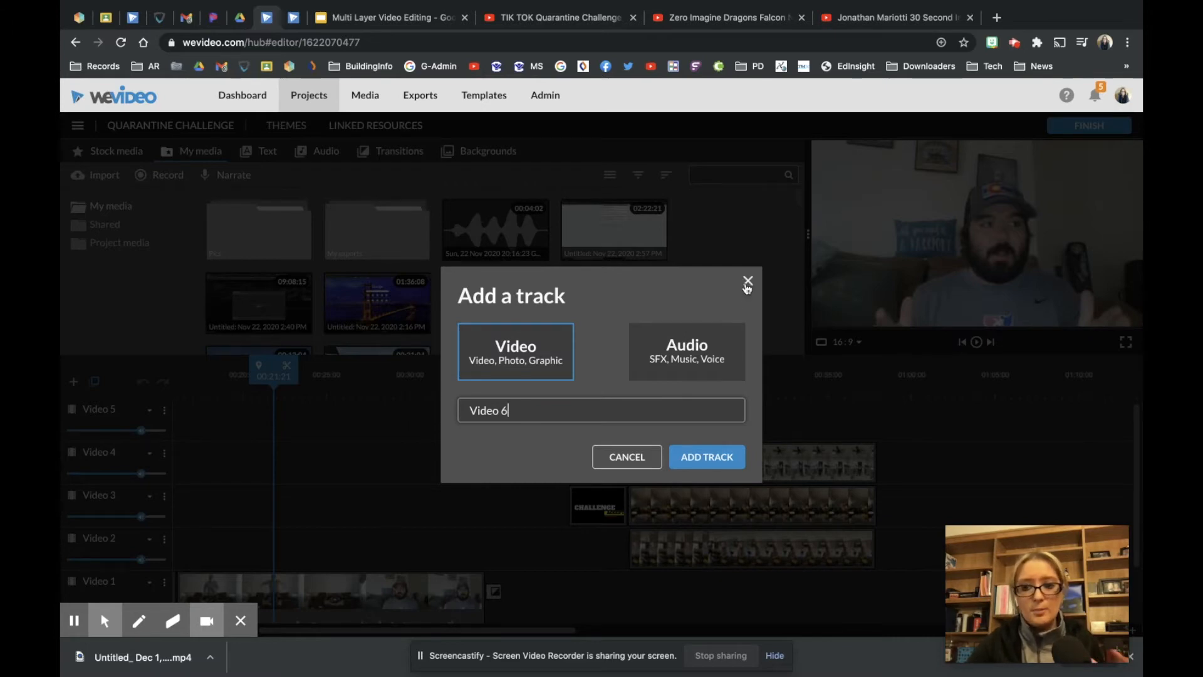
pyautogui.click(747, 283)
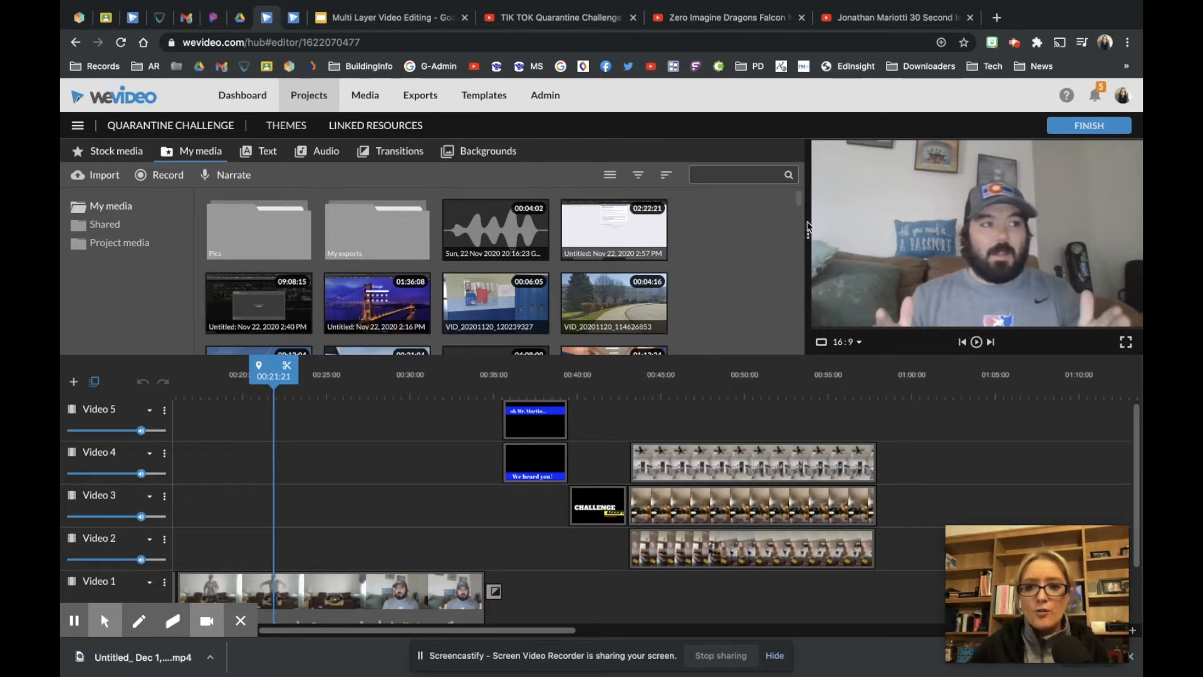
# Resize the preview area and move the playhead to 00:40:03 to view the Challenge title enlarged
pyautogui.moveTo(805, 234); pyautogui.dragTo(630, 248)
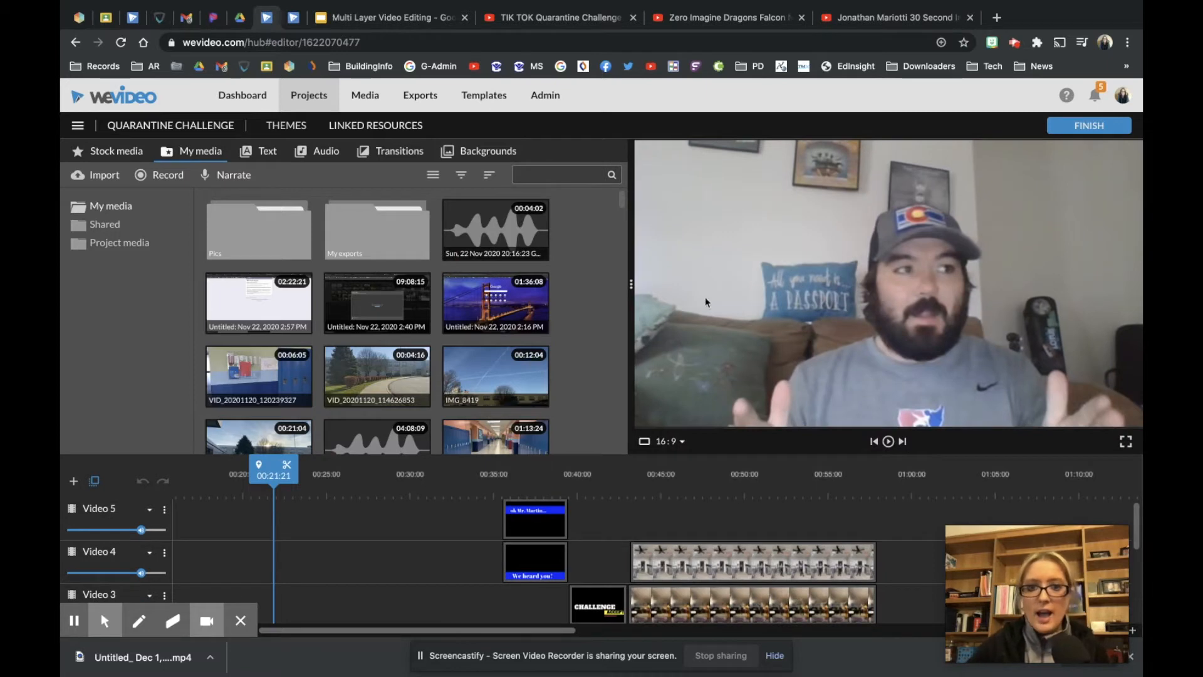
pyautogui.moveTo(630, 285); pyautogui.dragTo(839, 273)
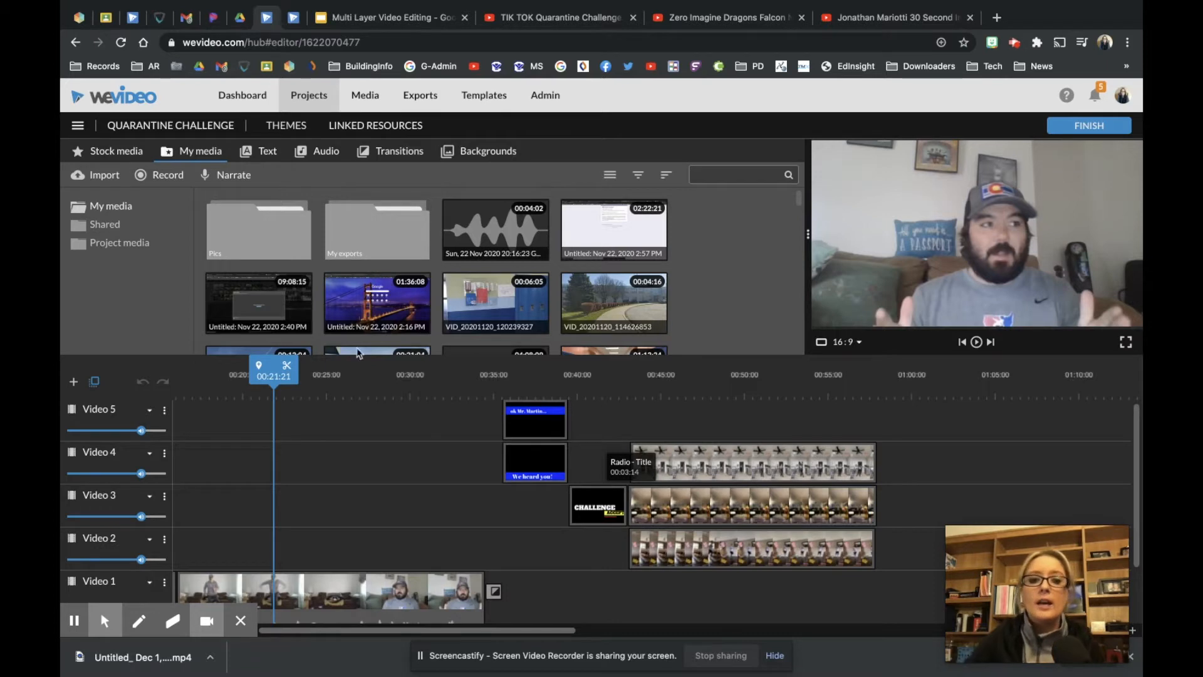
pyautogui.moveTo(274, 370); pyautogui.dragTo(580, 369)
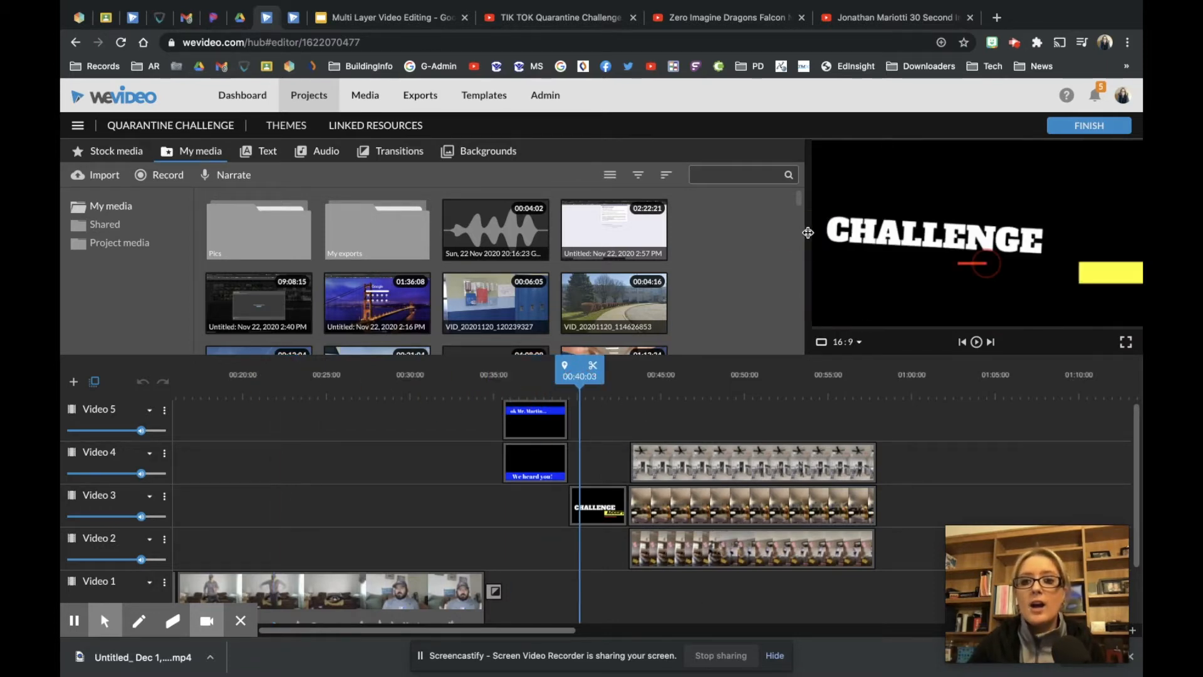
pyautogui.moveTo(807, 234); pyautogui.dragTo(368, 272)
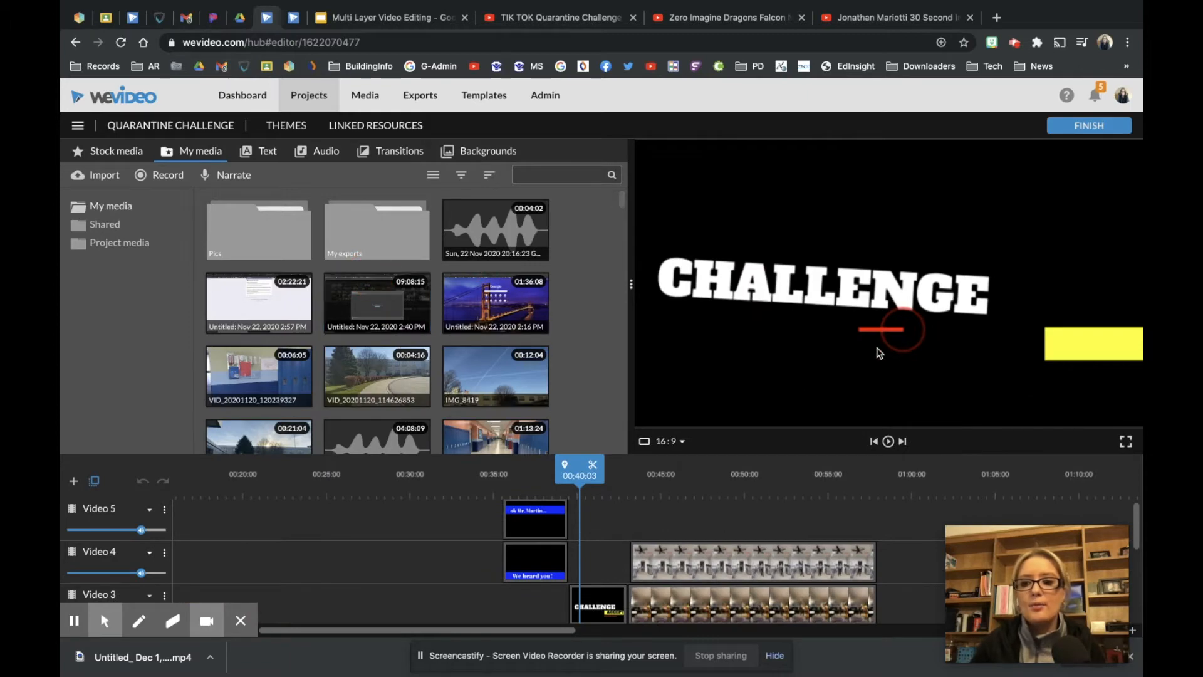
pyautogui.scroll(-5, 865, 524)
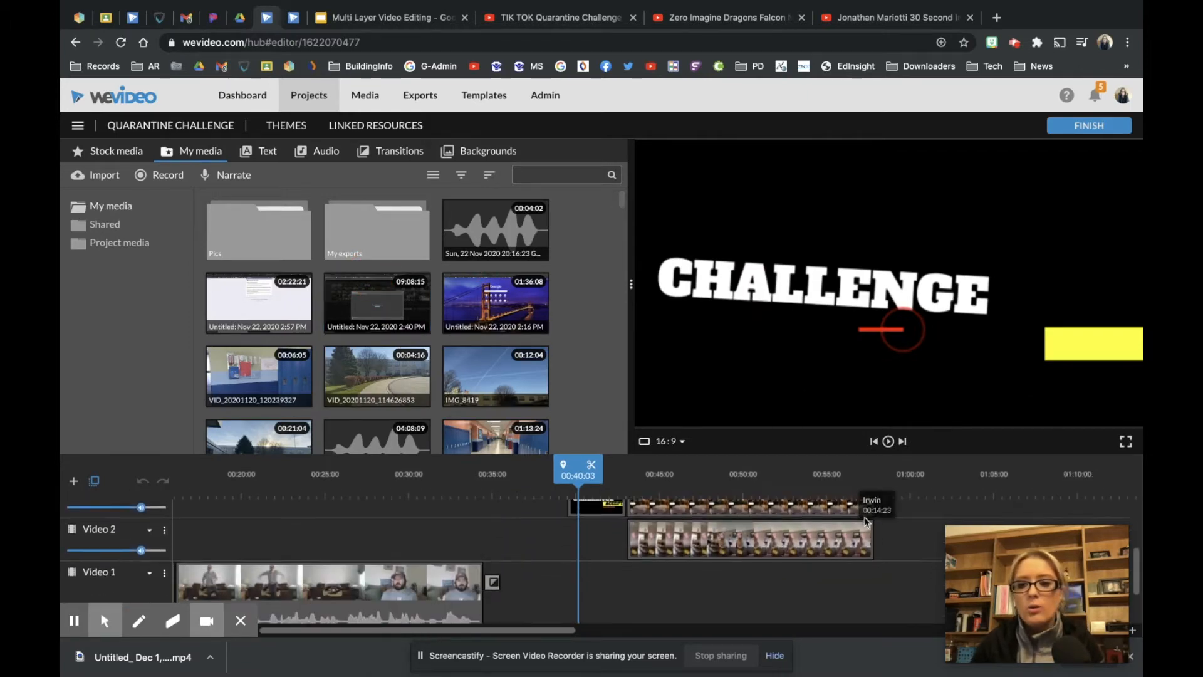
pyautogui.scroll(2, 865, 523)
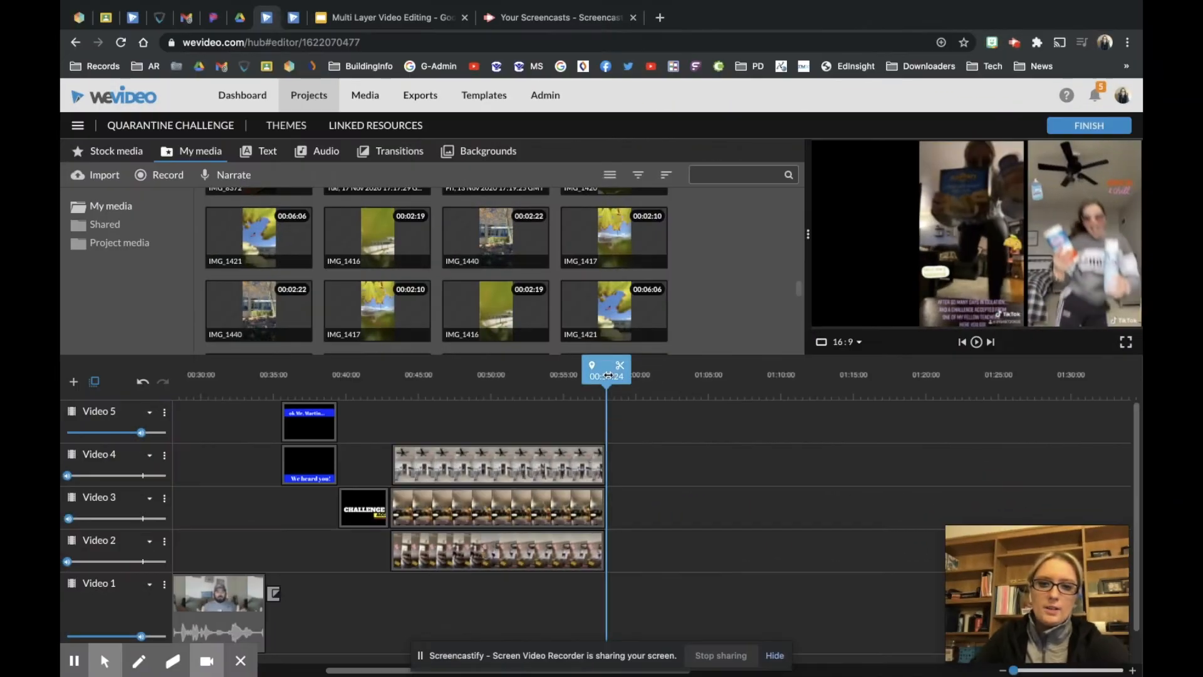
# Edit the long Video 4 clip, setting its scale to 1 and moving it to x 1290, y -4
pyautogui.moveTo(607, 412); pyautogui.dragTo(475, 411)
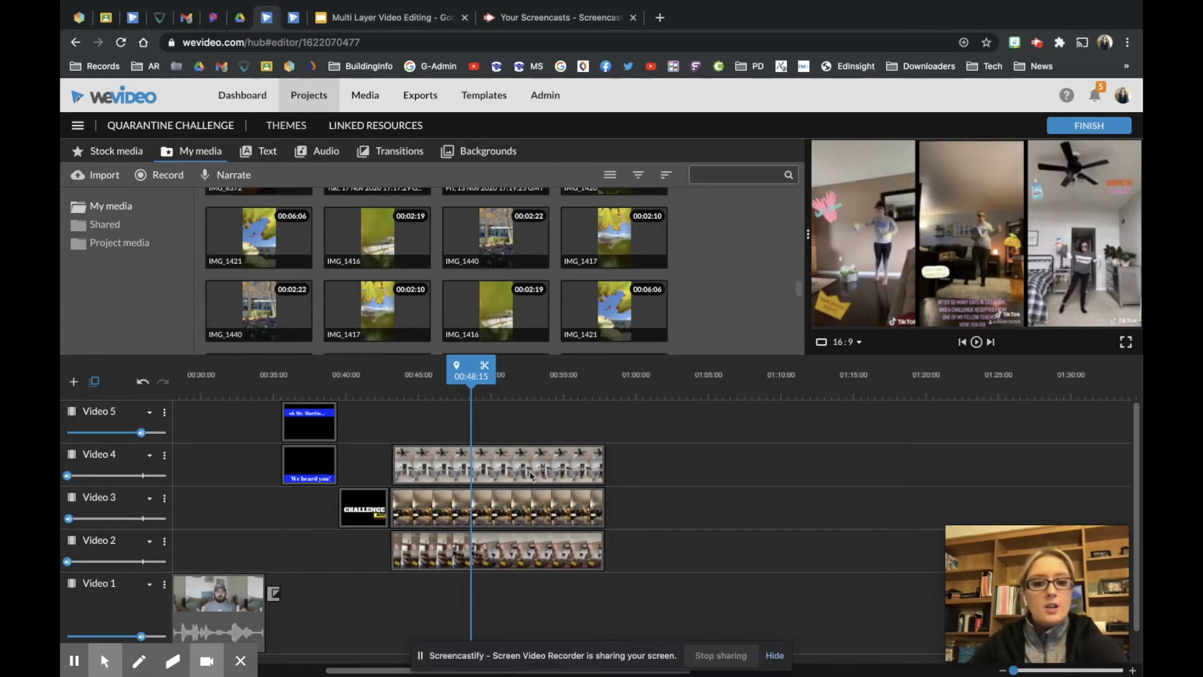
pyautogui.click(448, 465)
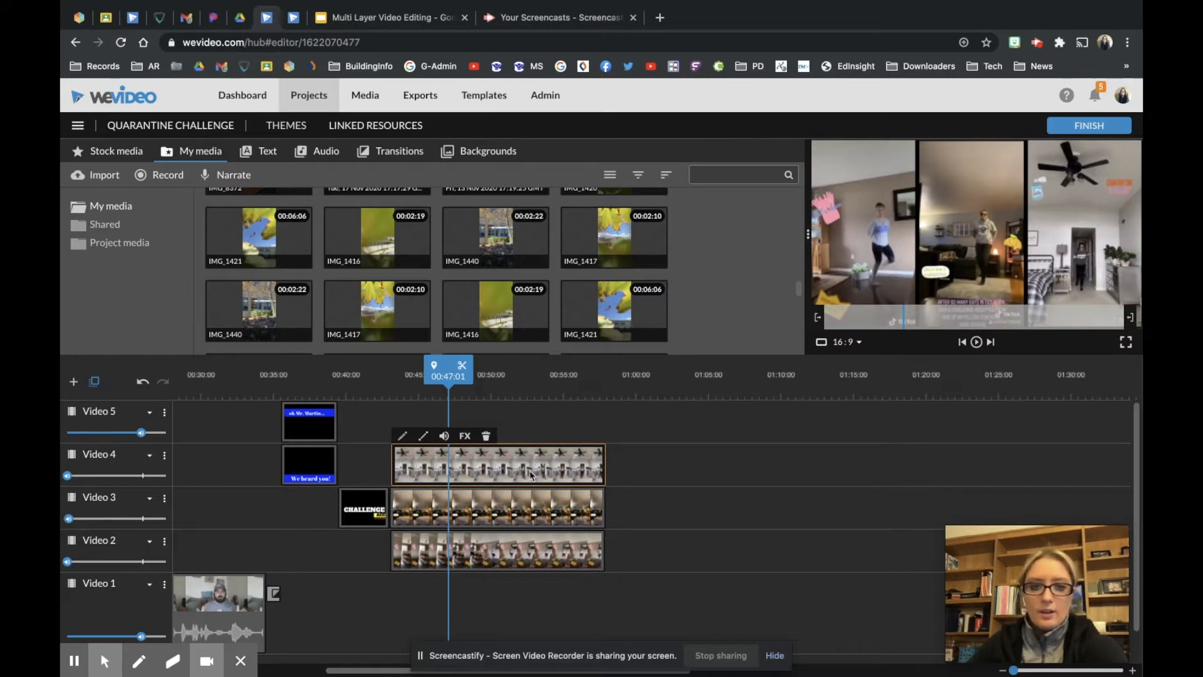
pyautogui.doubleClick(461, 467)
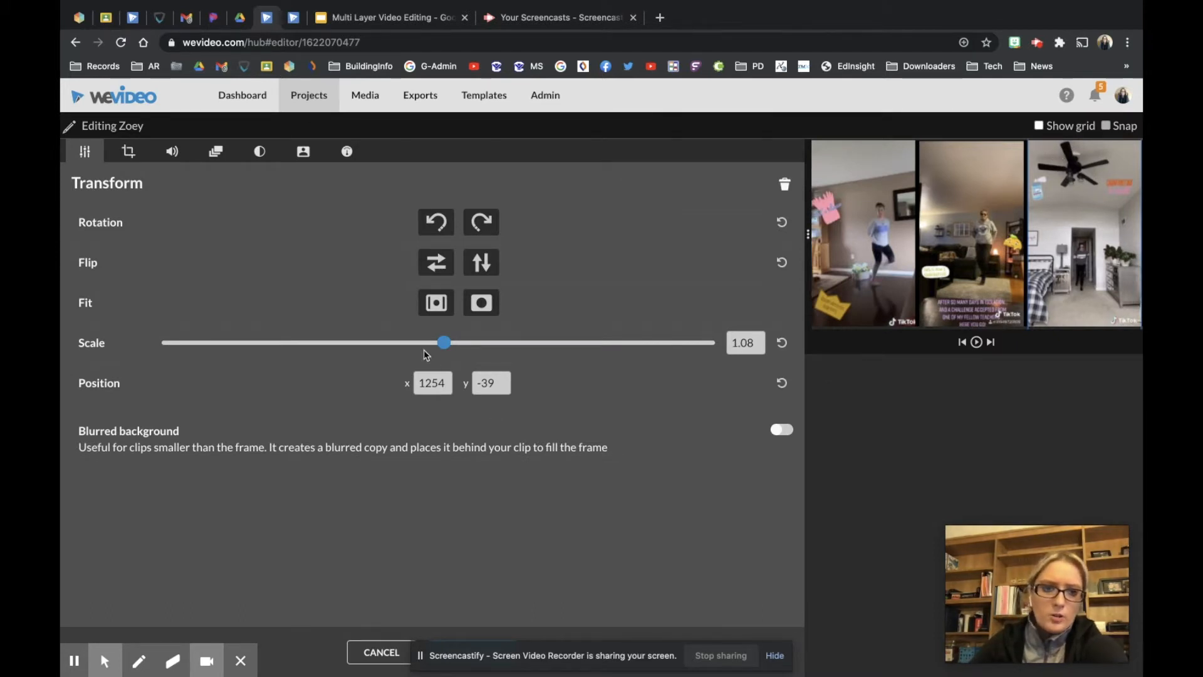
pyautogui.moveTo(431, 343)
pyautogui.mouseDown()
pyautogui.moveTo(404, 342)
pyautogui.moveTo(437, 342)
pyautogui.mouseUp()
pyautogui.moveTo(1046, 178); pyautogui.dragTo(1075, 199)
# Show the alignment grid over the preview briefly, hide it again, and save the Video 4 clip's changes
pyautogui.click(1039, 125)
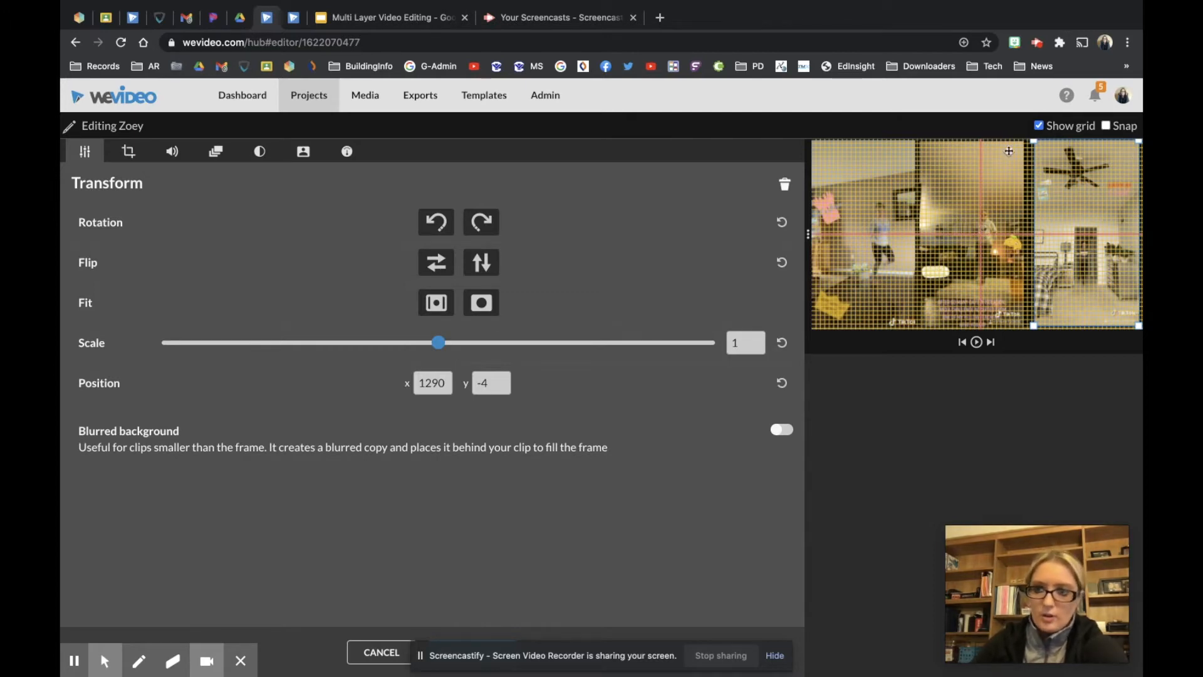
pyautogui.click(1039, 126)
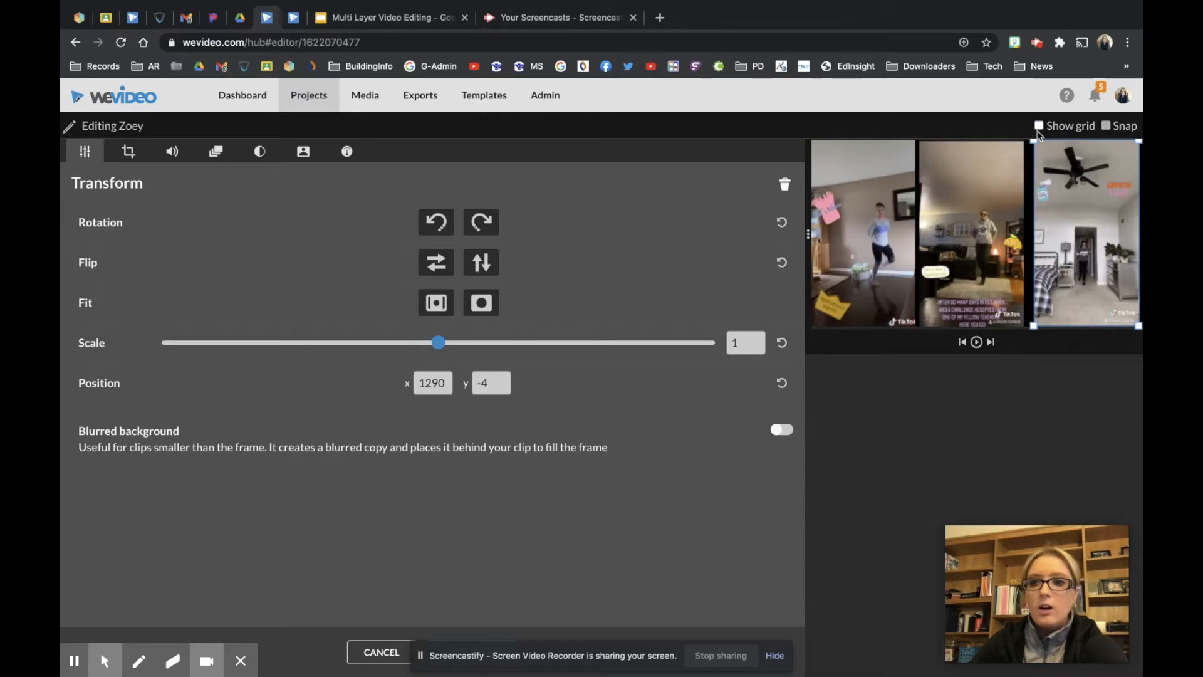
pyautogui.click(776, 656)
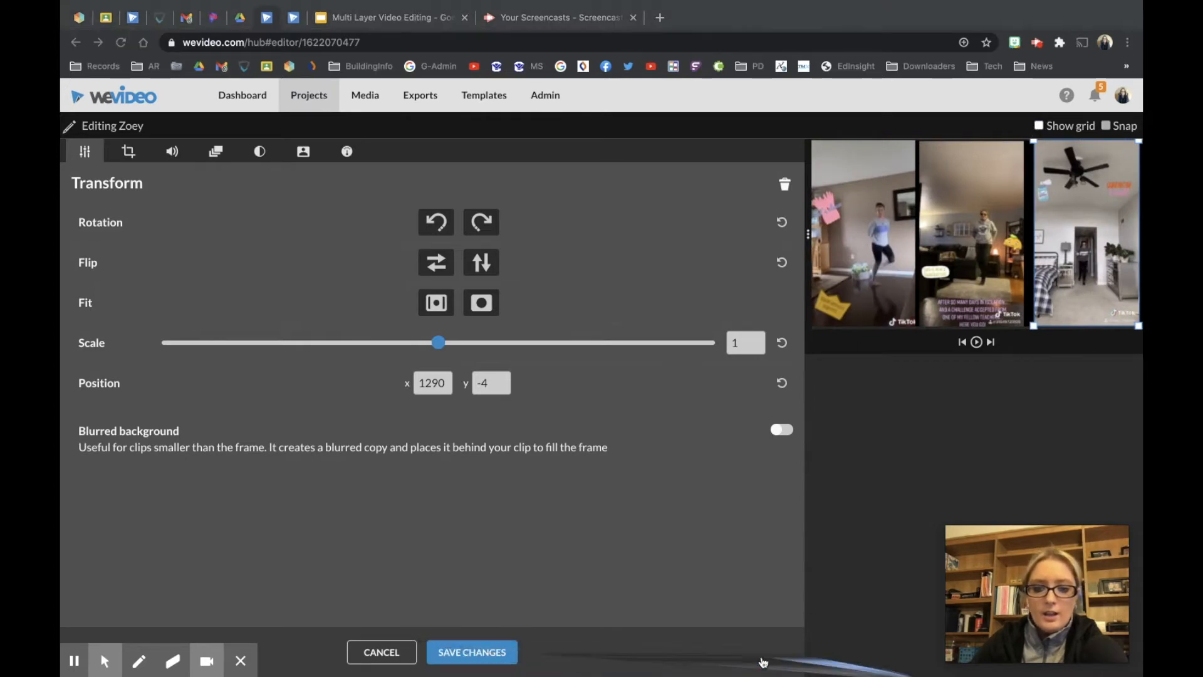
pyautogui.click(472, 652)
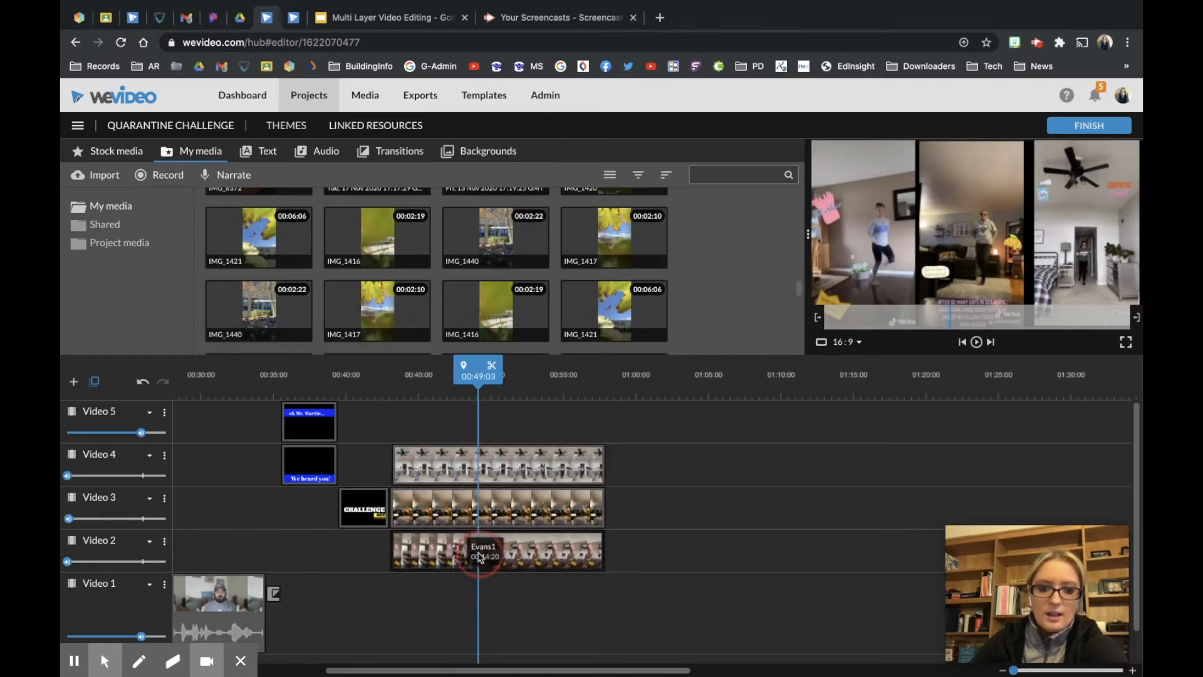
# Move the Video 2 clip slightly down in the frame to about x -12, y -28 and save the changes
pyautogui.doubleClick(480, 558)
pyautogui.moveTo(869, 225)
pyautogui.mouseDown()
pyautogui.moveTo(906, 217)
pyautogui.moveTo(869, 233)
pyautogui.mouseUp()
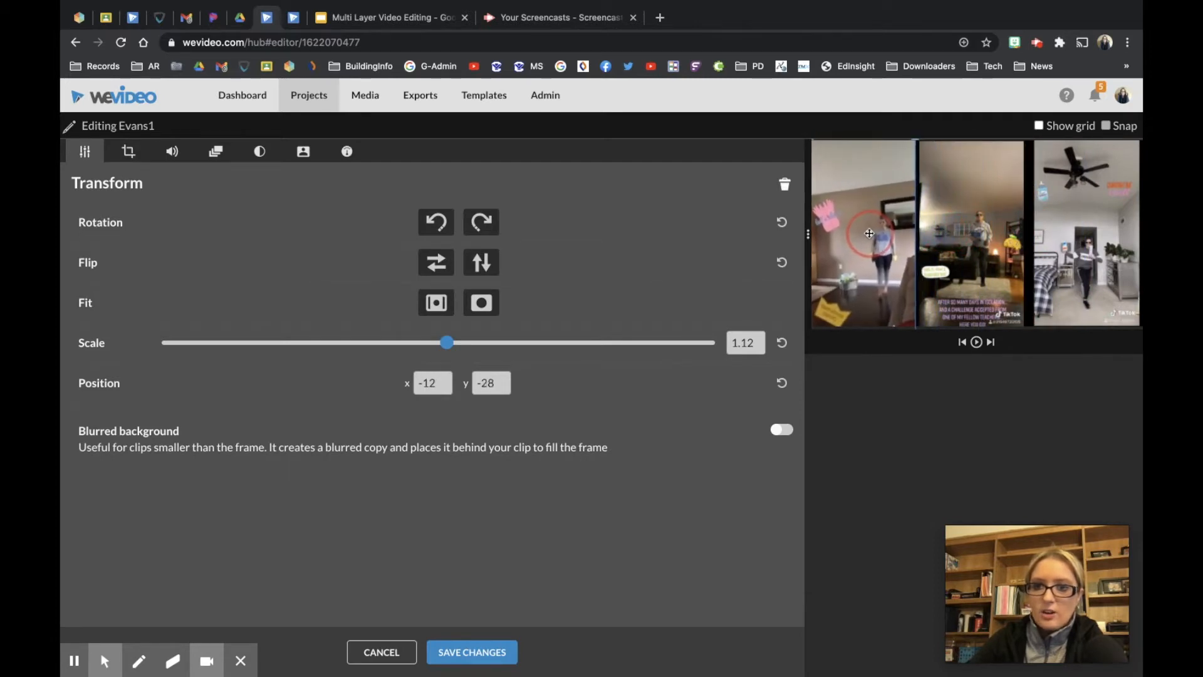
pyautogui.click(472, 652)
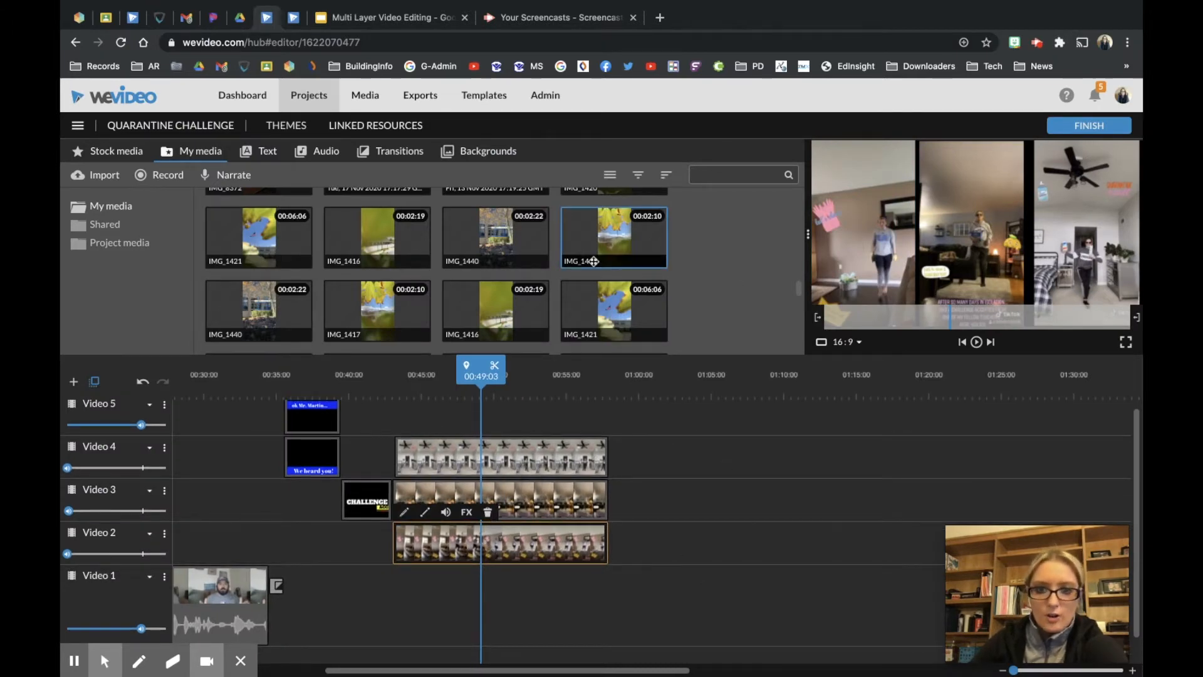
pyautogui.scroll(5, 594, 261)
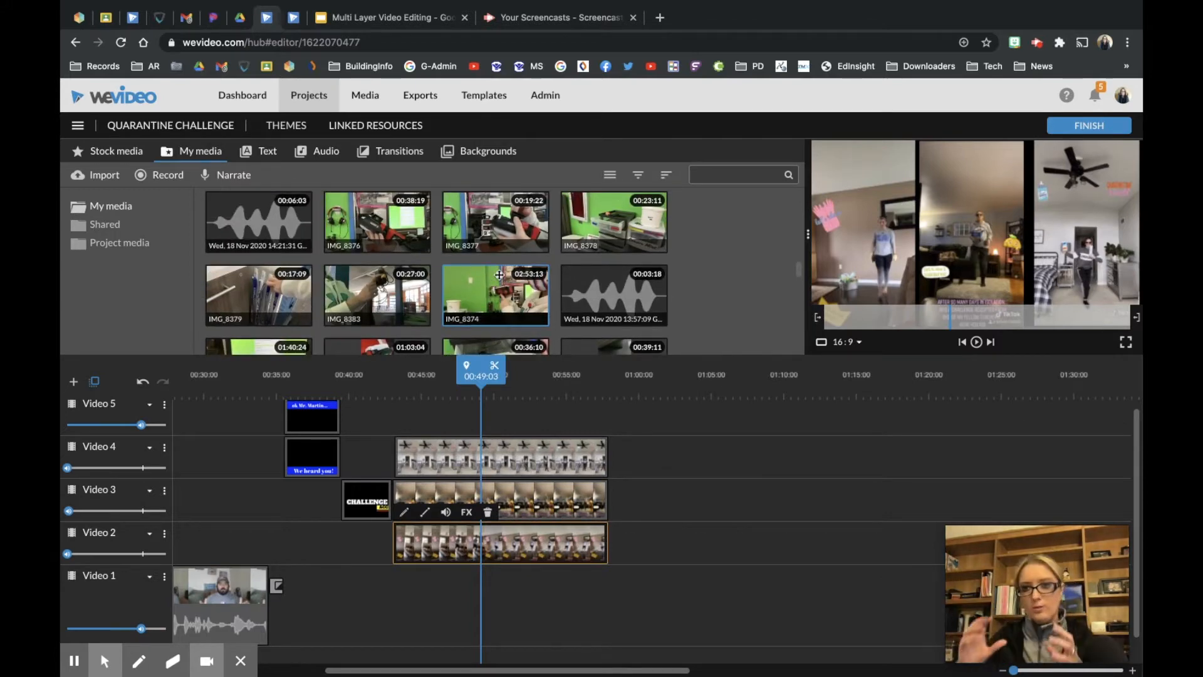
pyautogui.scroll(-5, 495, 263)
pyautogui.scroll(10, 493, 244)
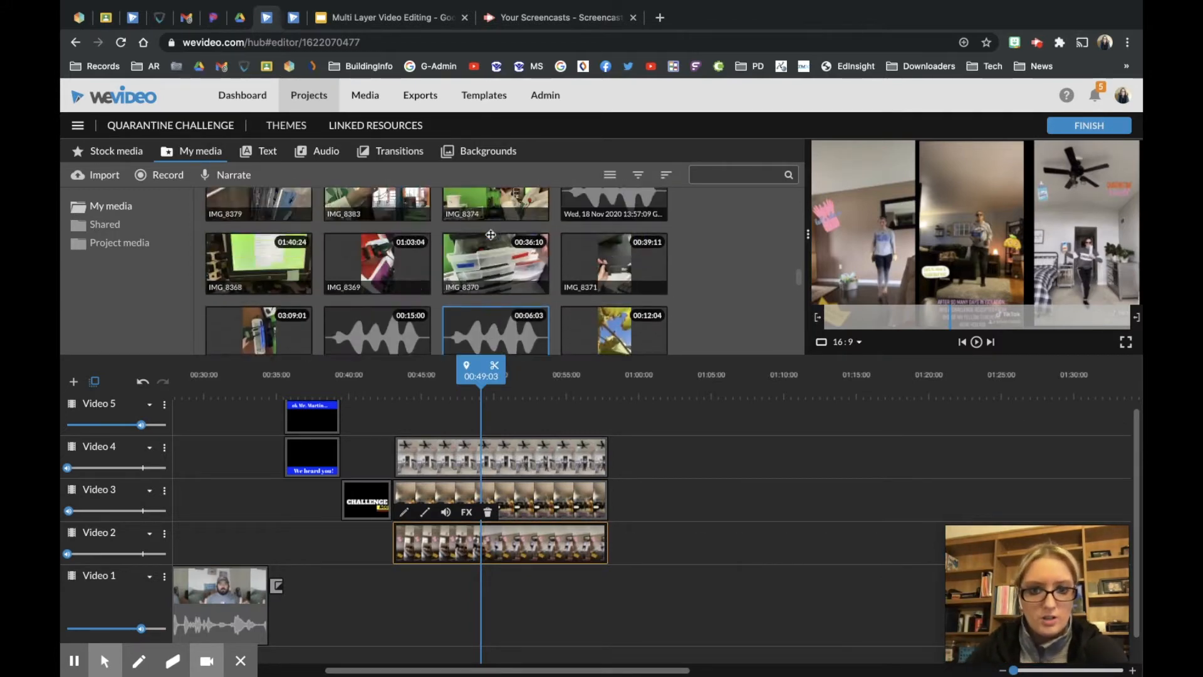
# Stack MVI_0404 on Video 5, MVI_0383 on Video 4 and MVI_0033 on Video 3, all starting at 01:02:08
pyautogui.scroll(3, 491, 234)
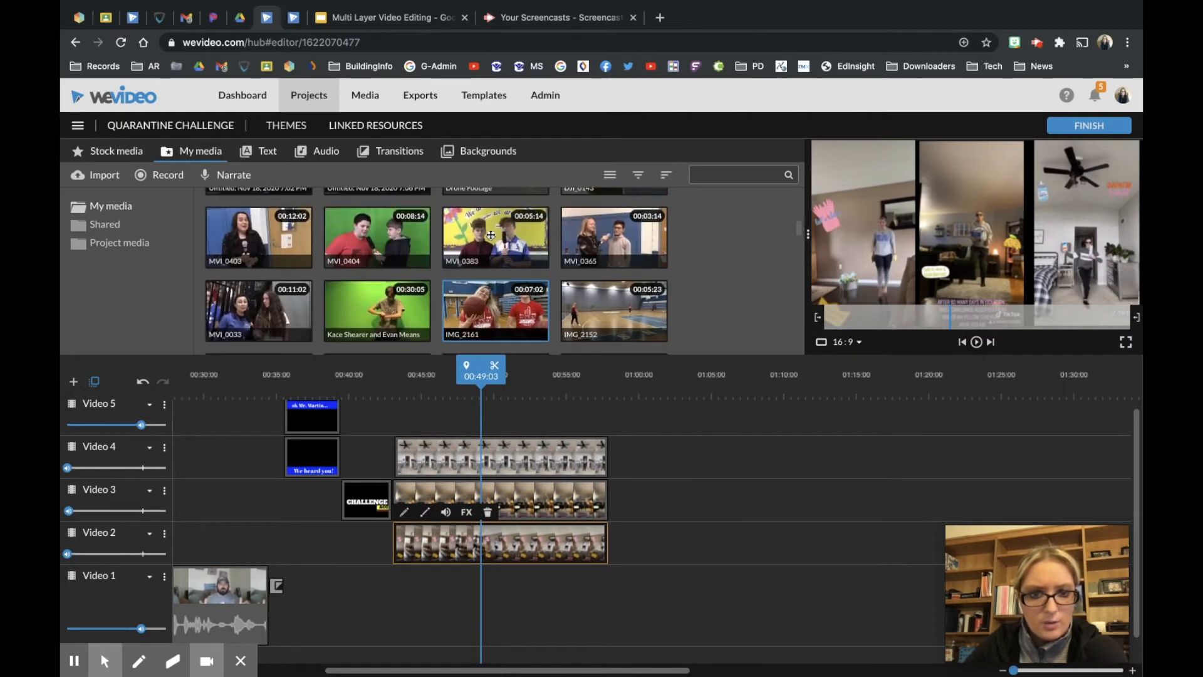
pyautogui.moveTo(394, 239); pyautogui.dragTo(694, 435)
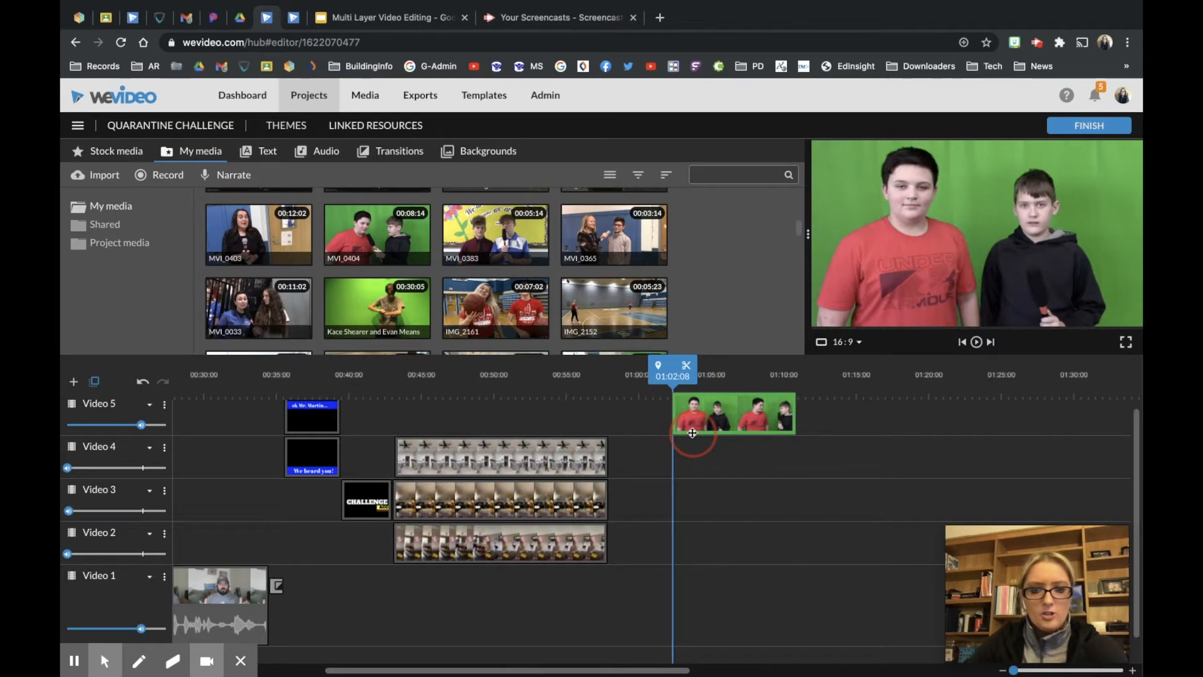
pyautogui.moveTo(486, 235); pyautogui.dragTo(693, 466)
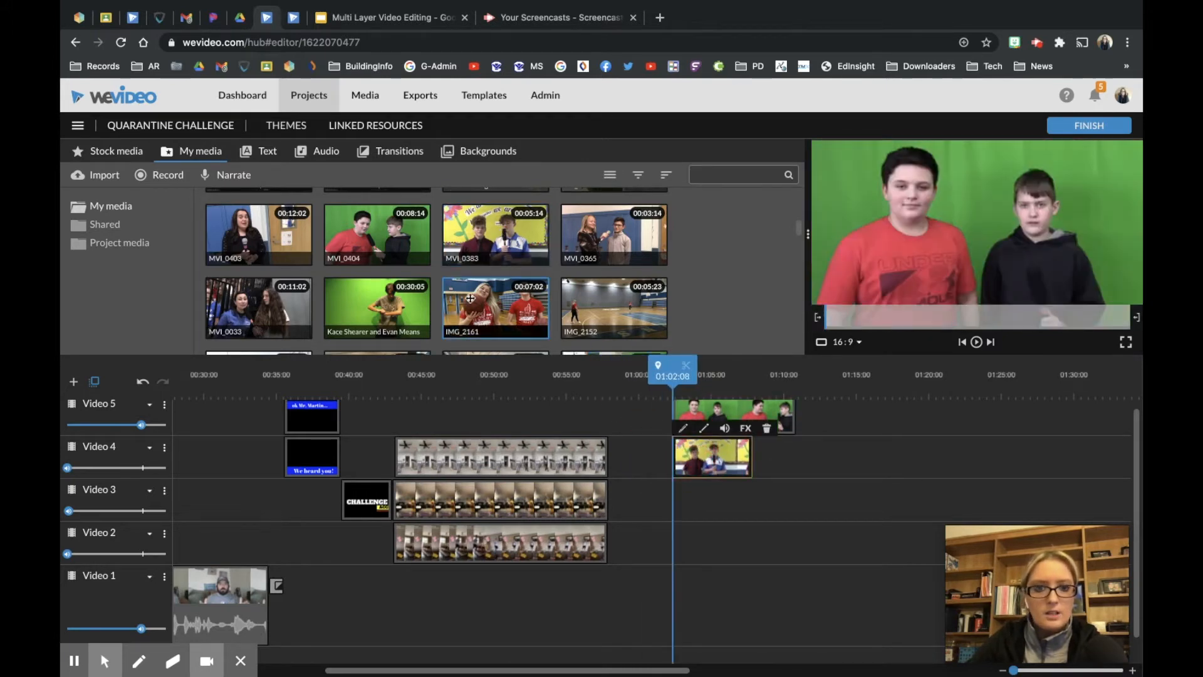
pyautogui.click(261, 307)
pyautogui.moveTo(262, 306); pyautogui.dragTo(694, 500)
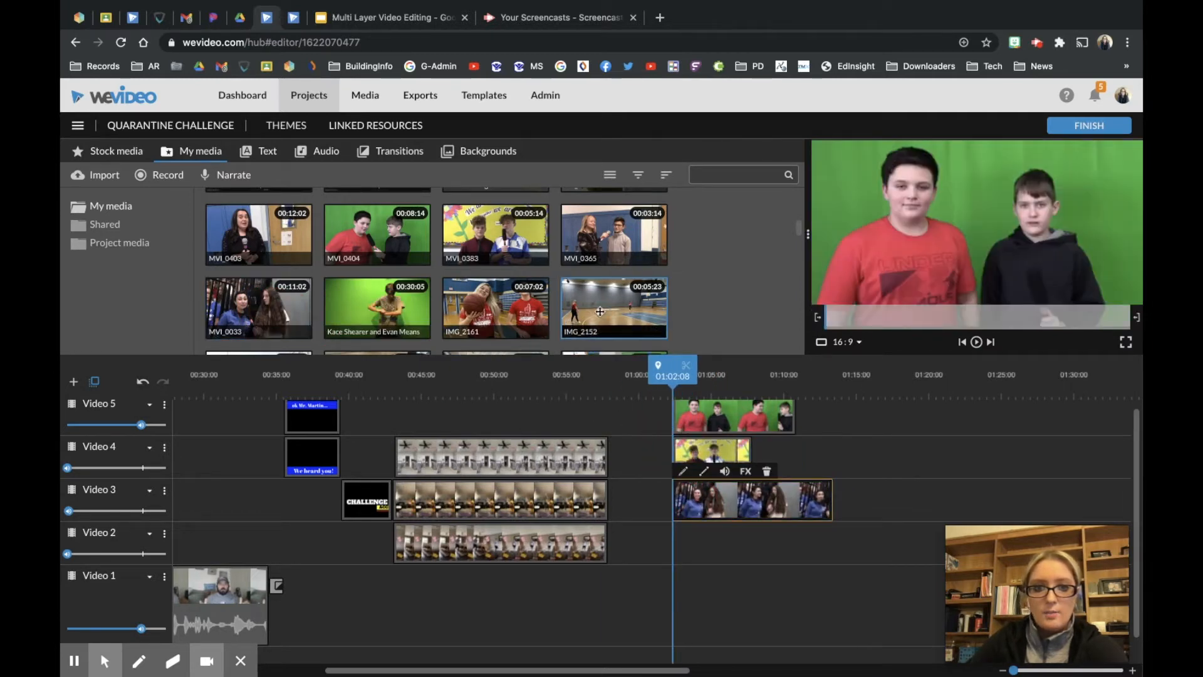
# Find MVI_0365 in the media library and place it on Video 2 at 01:02:08, beneath the other stacked clips
pyautogui.scroll(-2, 546, 297)
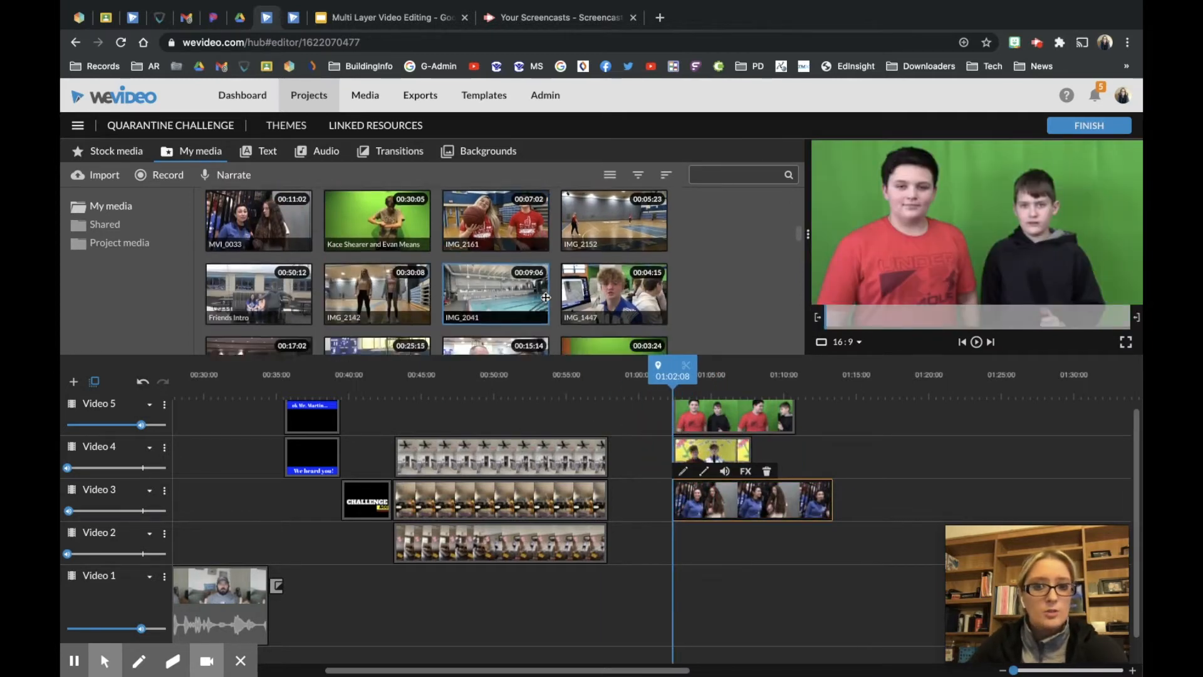
pyautogui.scroll(-5, 505, 274)
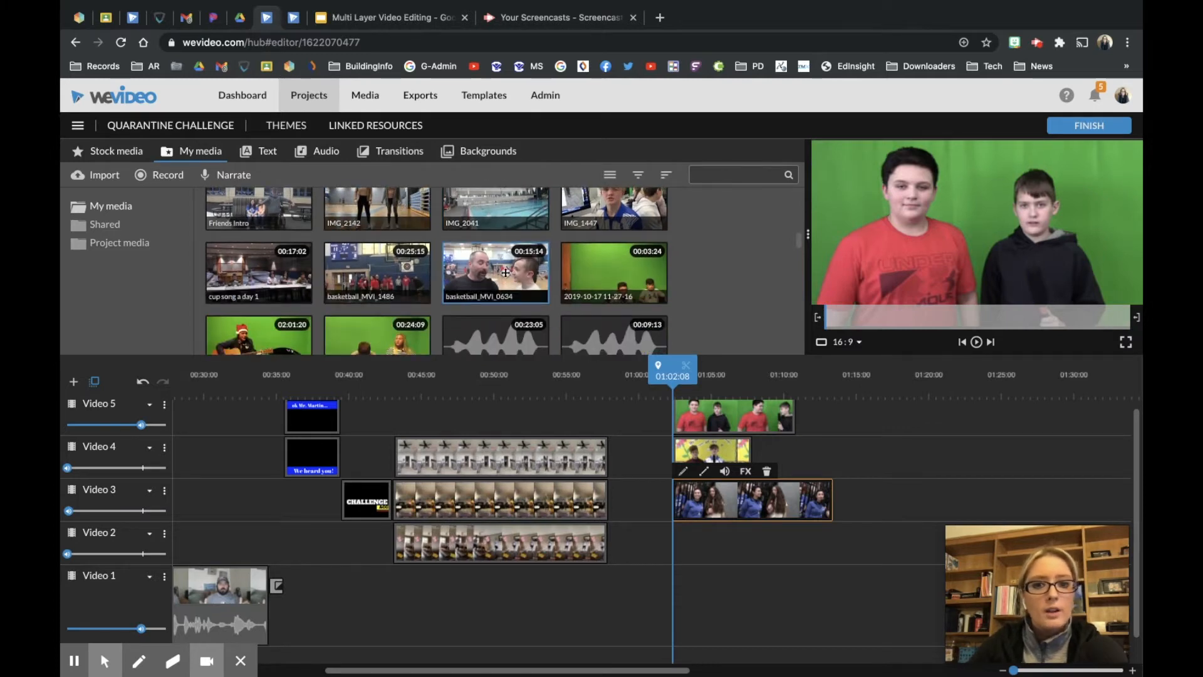
pyautogui.scroll(5, 505, 274)
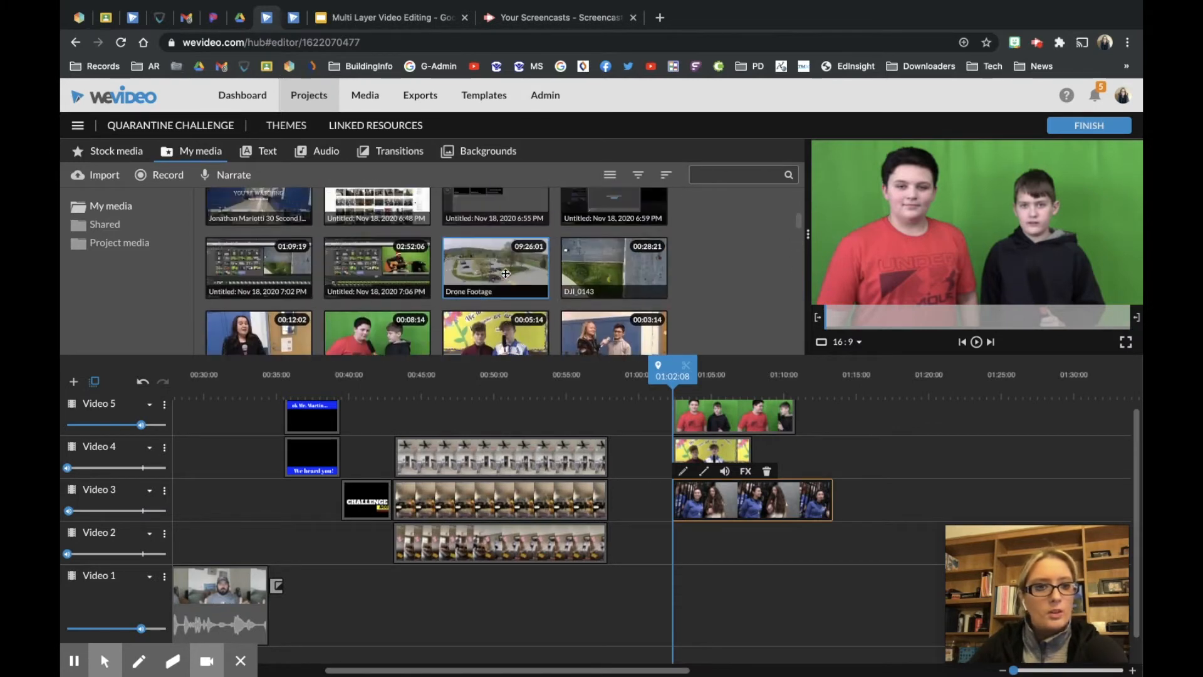
pyautogui.scroll(-1, 505, 274)
pyautogui.moveTo(614, 313); pyautogui.dragTo(693, 550)
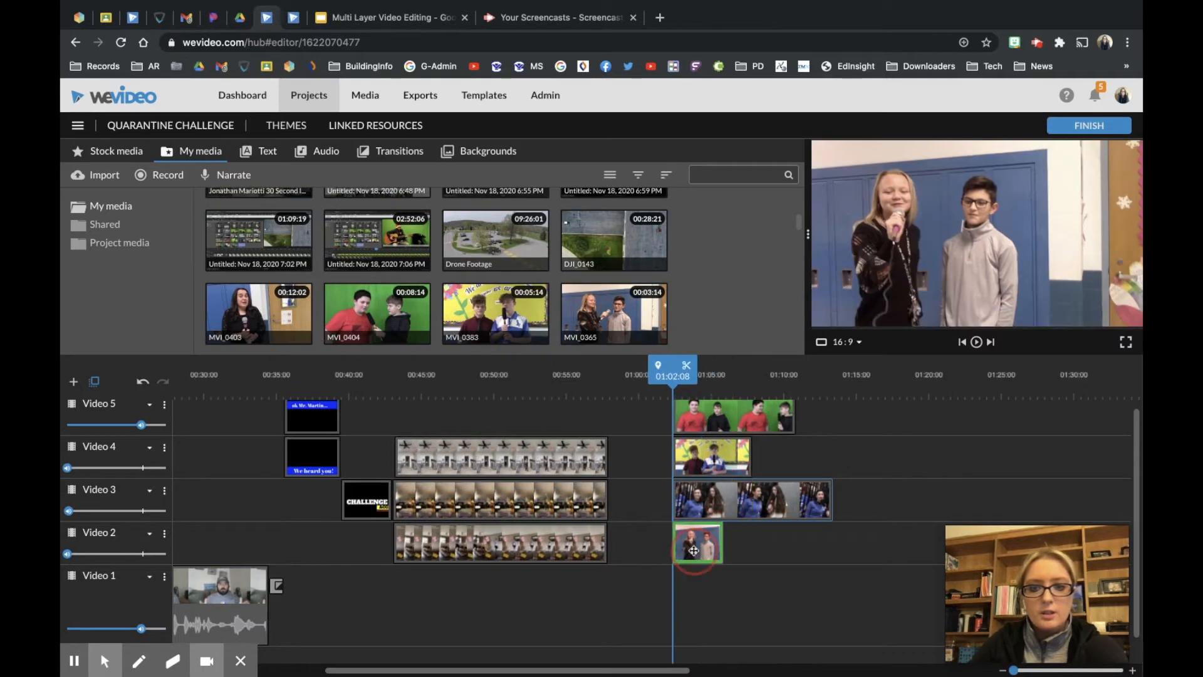
# Trim the ends of the new Video 5, Video 4 and Video 3 clips to match the end of the Video 2 clip
pyautogui.click(748, 418)
pyautogui.moveTo(789, 418); pyautogui.dragTo(722, 418)
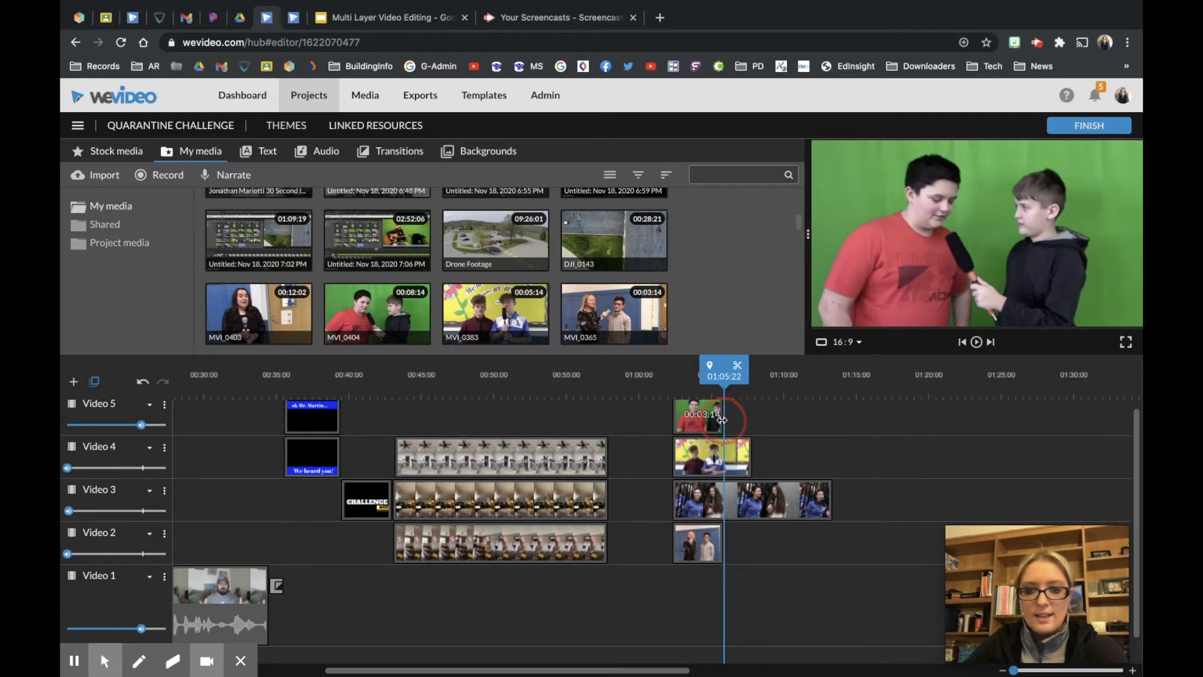
pyautogui.click(744, 456)
pyautogui.moveTo(747, 456); pyautogui.dragTo(722, 457)
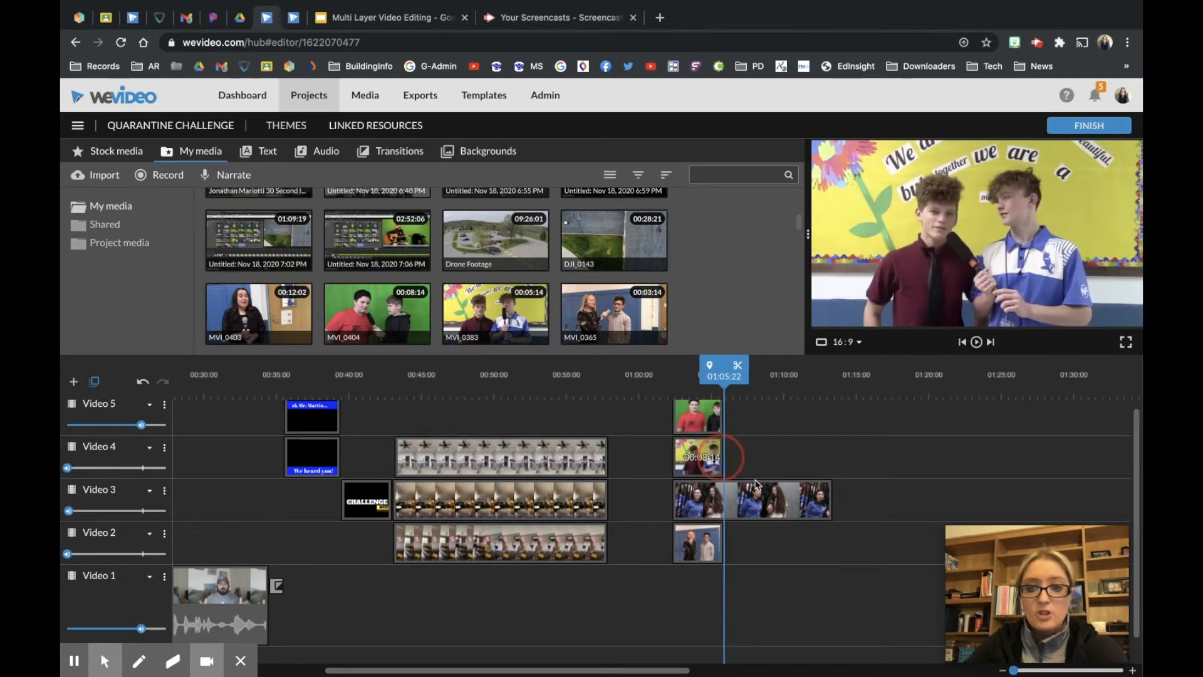
pyautogui.click(815, 509)
pyautogui.moveTo(833, 500); pyautogui.dragTo(722, 499)
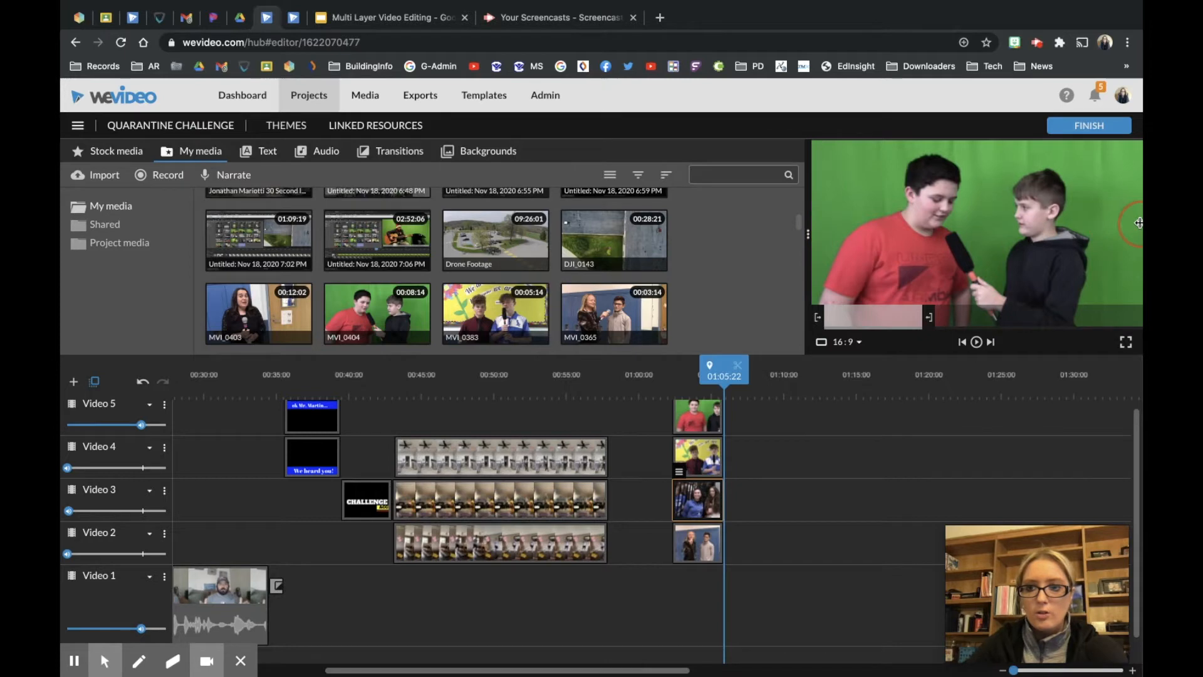
# Play the four stacked clips from 01:02:08 and keep the Video 5 clip aligned with the clips beneath it
pyautogui.moveTo(1042, 251); pyautogui.dragTo(981, 199)
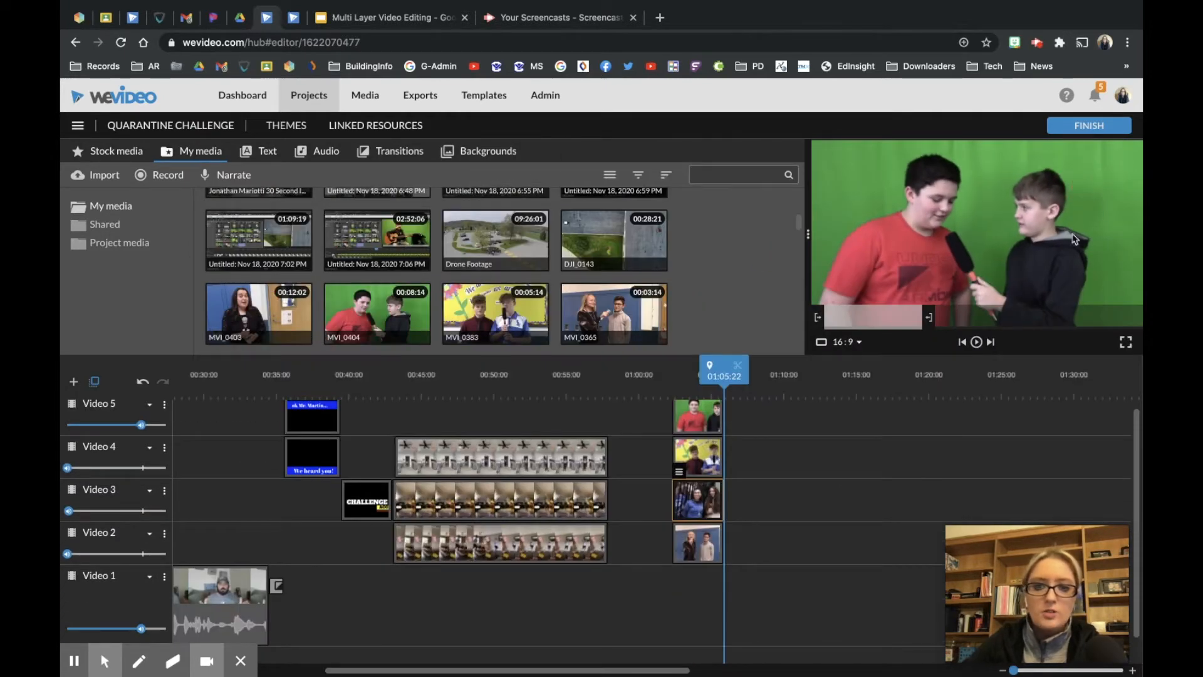
pyautogui.moveTo(721, 374); pyautogui.dragTo(666, 377)
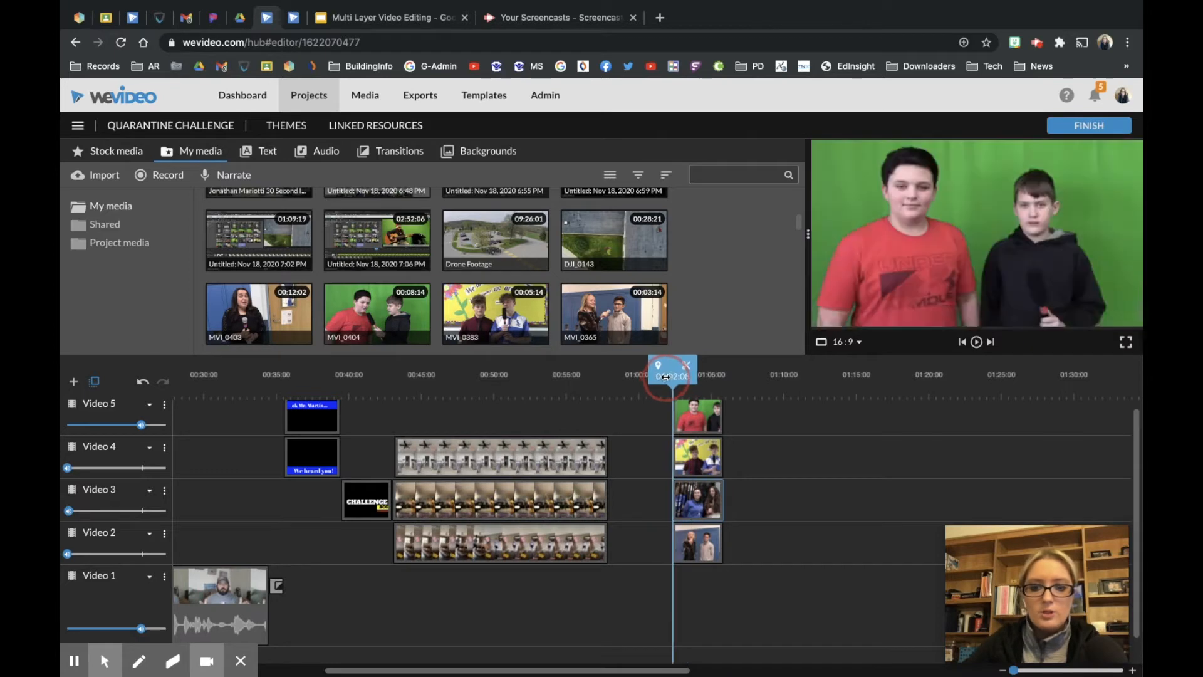
pyautogui.press('space')
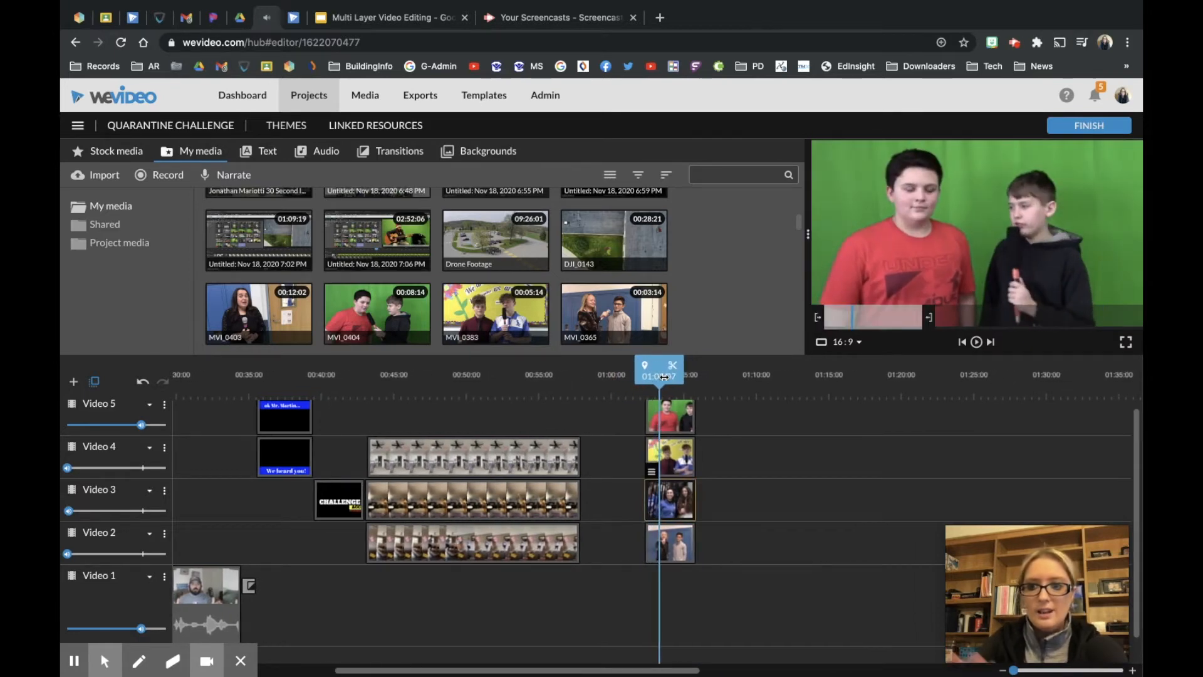
pyautogui.click(672, 415)
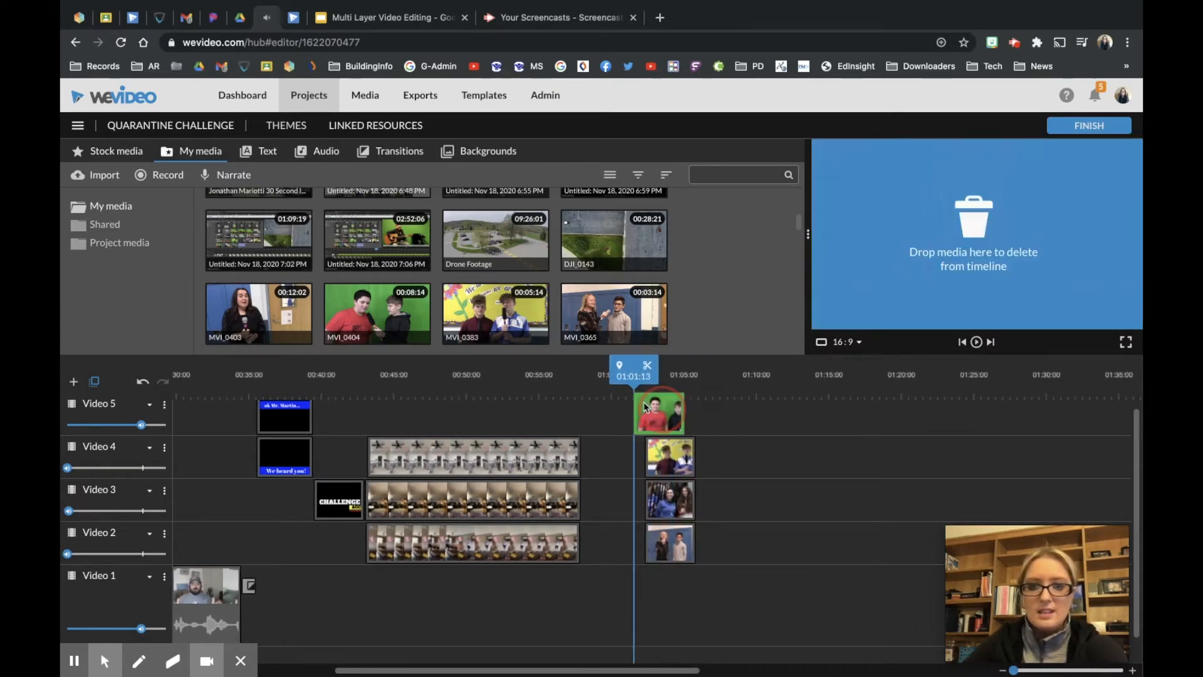
pyautogui.click(673, 416)
pyautogui.moveTo(673, 416); pyautogui.dragTo(673, 416)
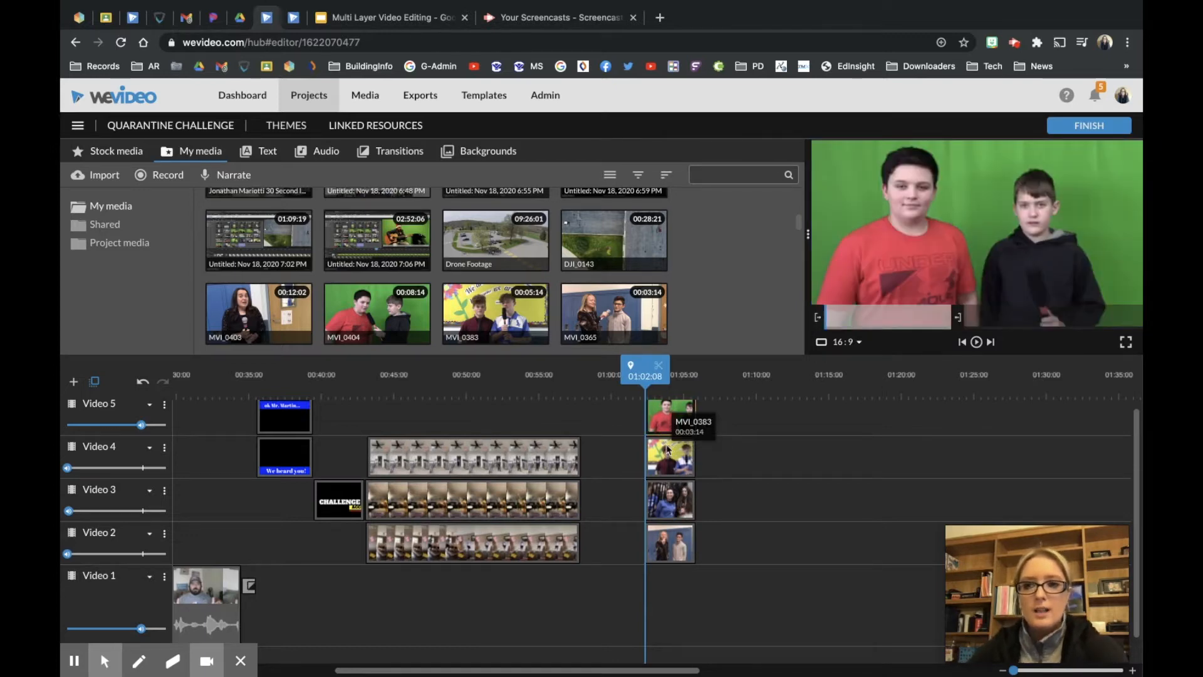
# Scale MVI_0404 to 0.44, position it at about x 80, y 45 using the grid, and save the changes
pyautogui.doubleClick(671, 418)
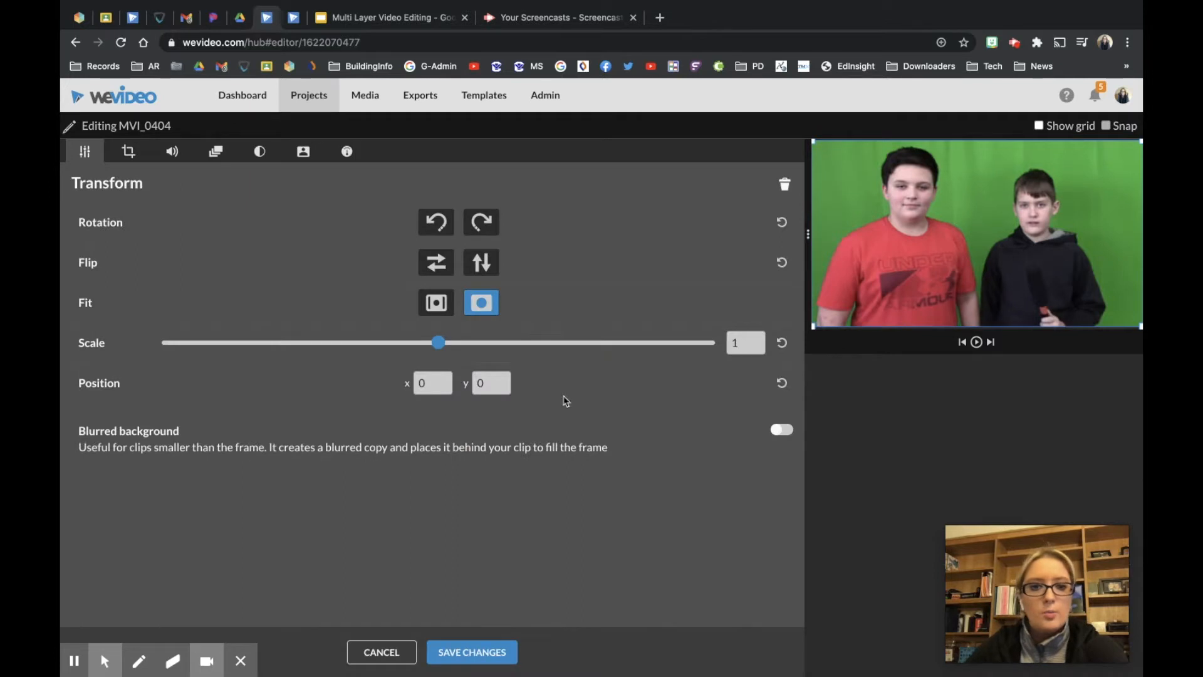
pyautogui.moveTo(446, 345); pyautogui.dragTo(339, 342)
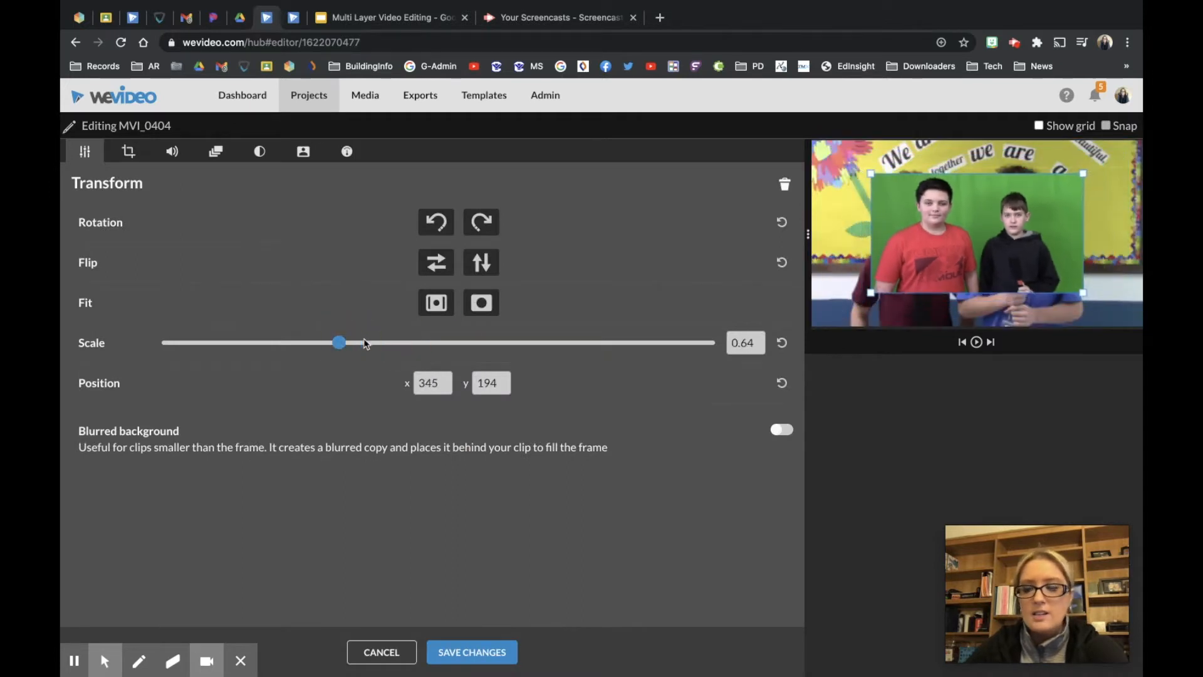
pyautogui.click(1039, 125)
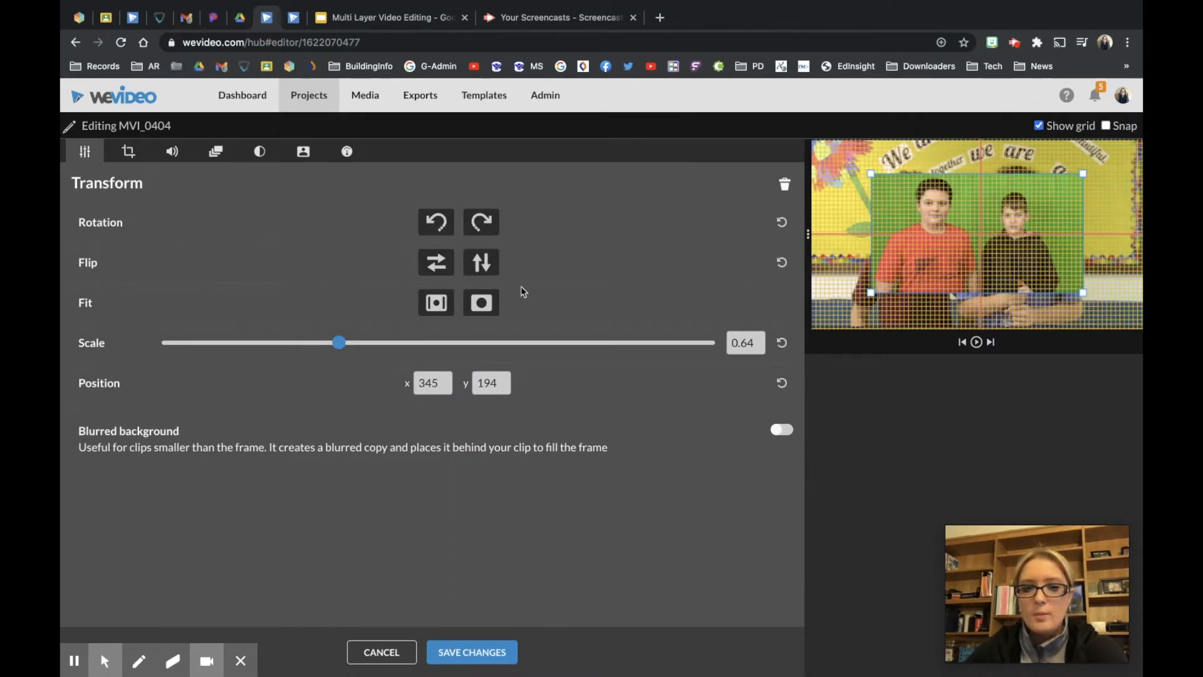
pyautogui.moveTo(340, 347); pyautogui.dragTo(281, 343)
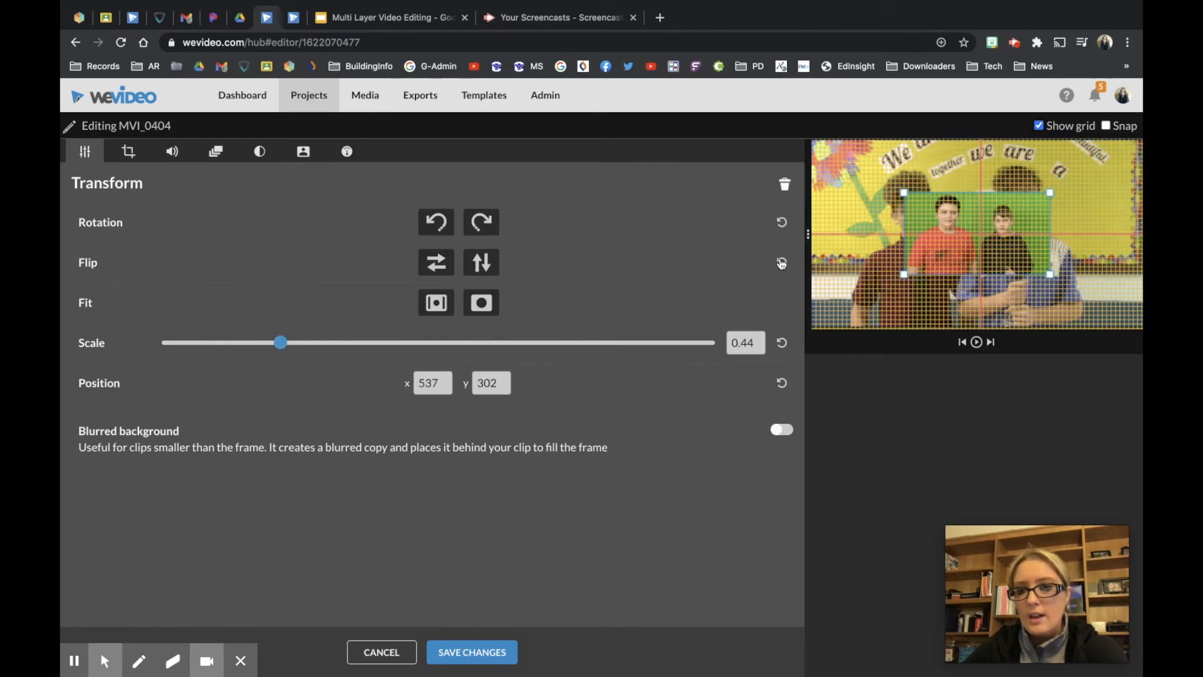
pyautogui.moveTo(942, 207); pyautogui.dragTo(863, 163)
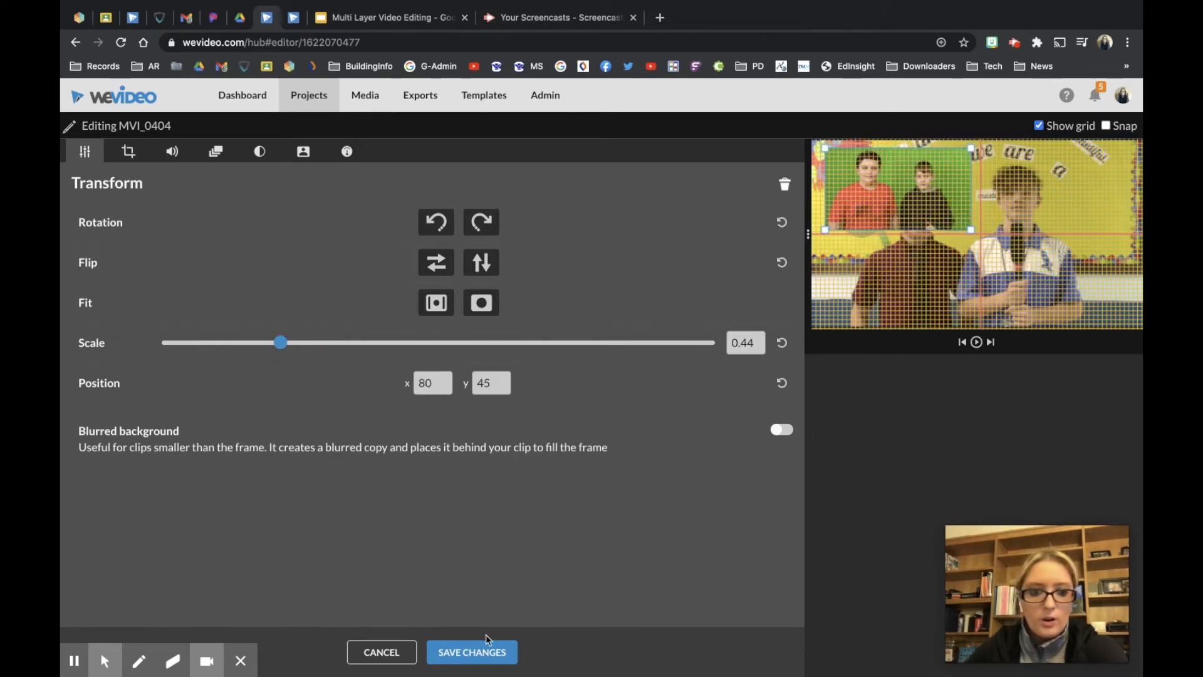
pyautogui.click(479, 651)
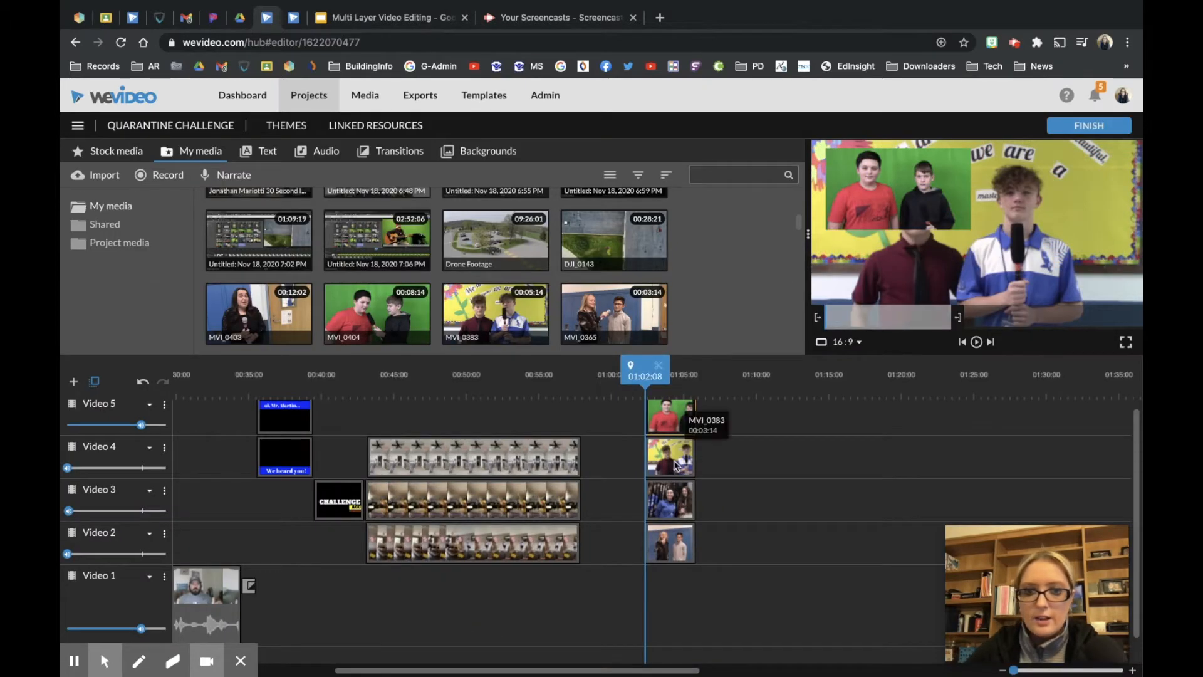
# Scale MVI_0383 to 0.43, position it at about x 1037, y 46 using the grid, and save the changes
pyautogui.doubleClick(687, 452)
pyautogui.moveTo(435, 345); pyautogui.dragTo(275, 343)
pyautogui.click(1039, 126)
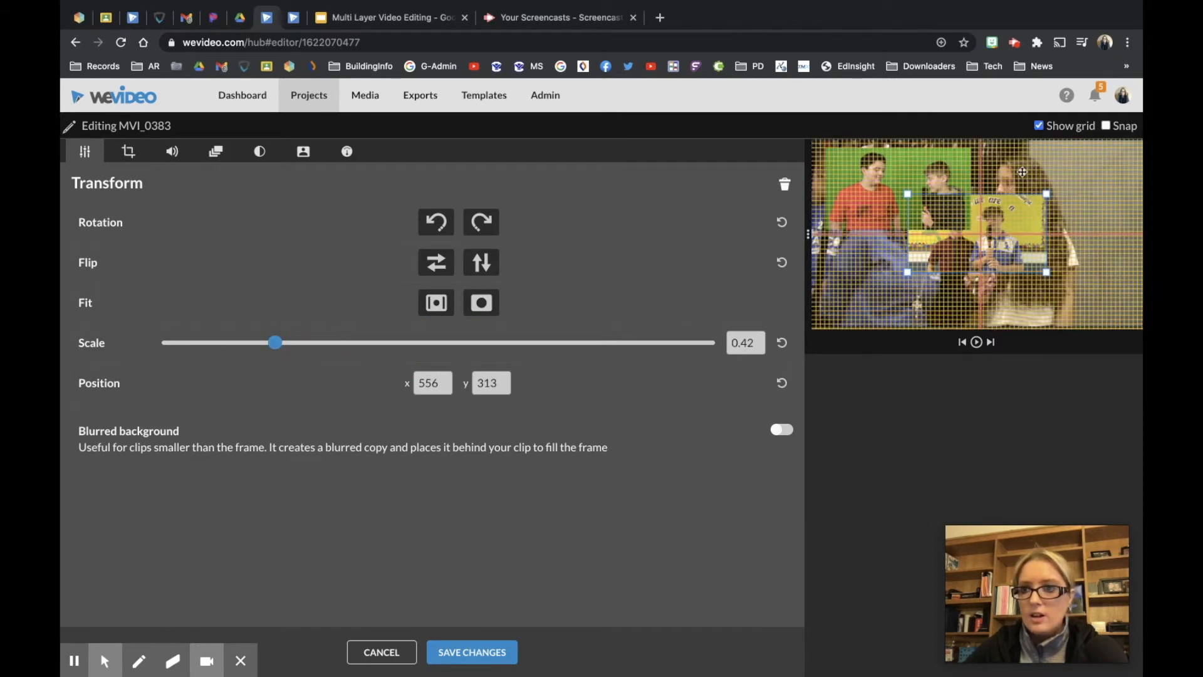
pyautogui.moveTo(1009, 215); pyautogui.dragTo(1091, 169)
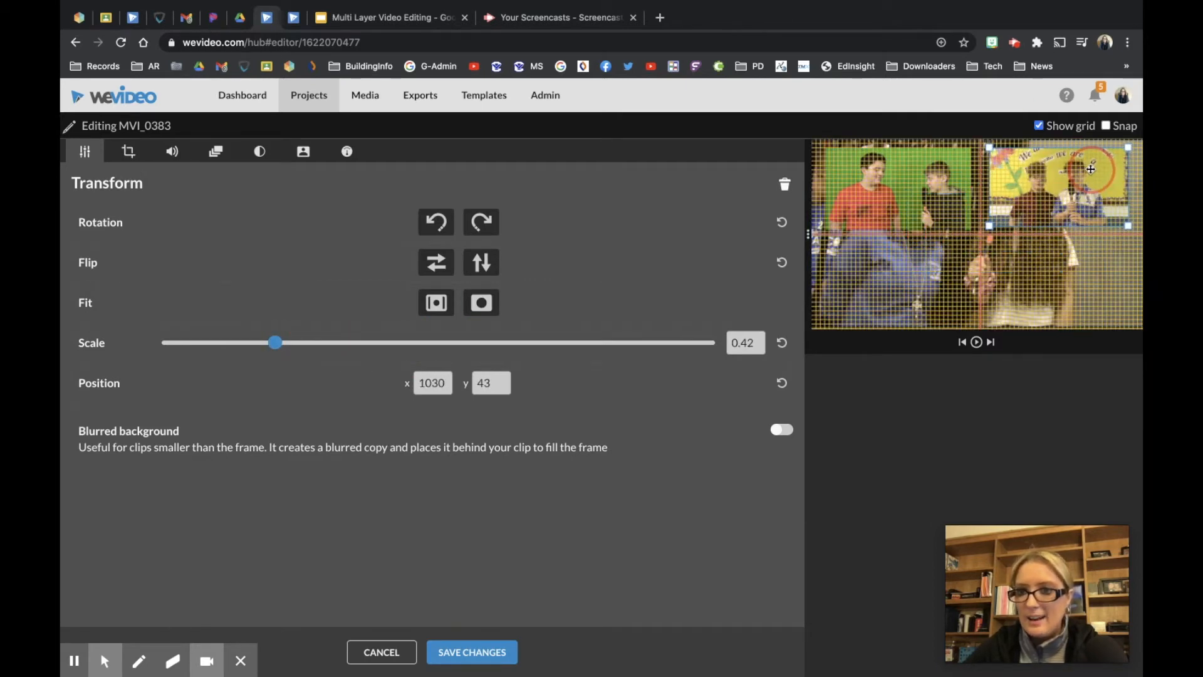
pyautogui.moveTo(1129, 226); pyautogui.dragTo(1135, 228)
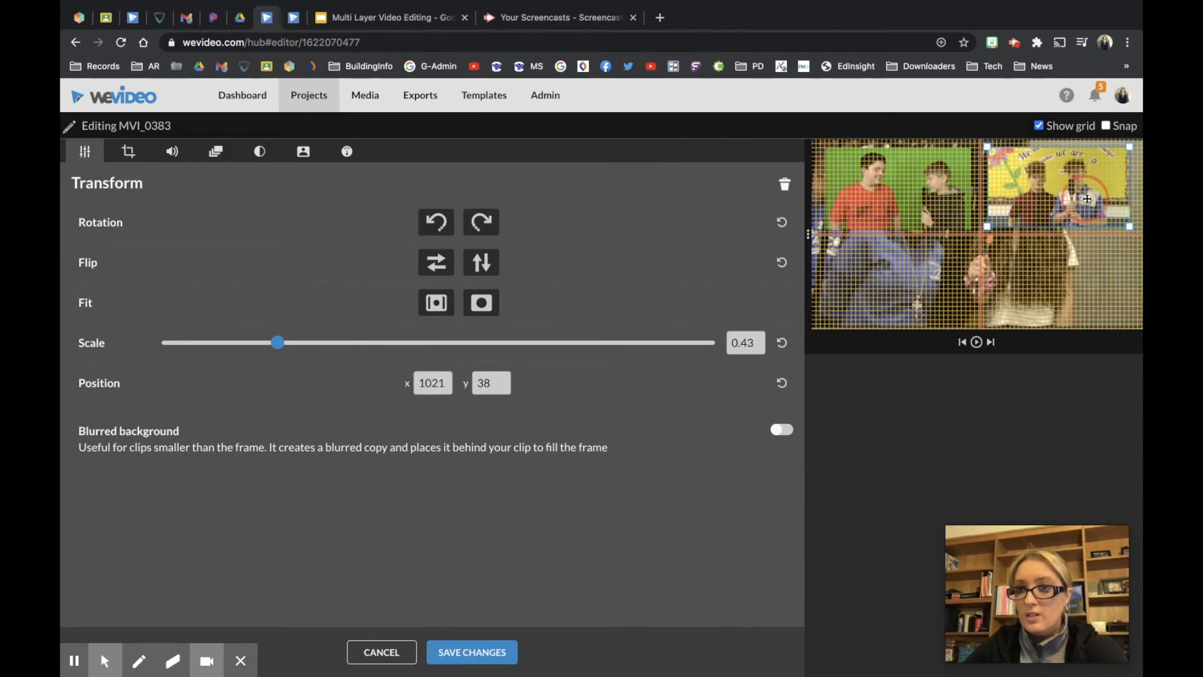
pyautogui.moveTo(1084, 198); pyautogui.dragTo(1088, 200)
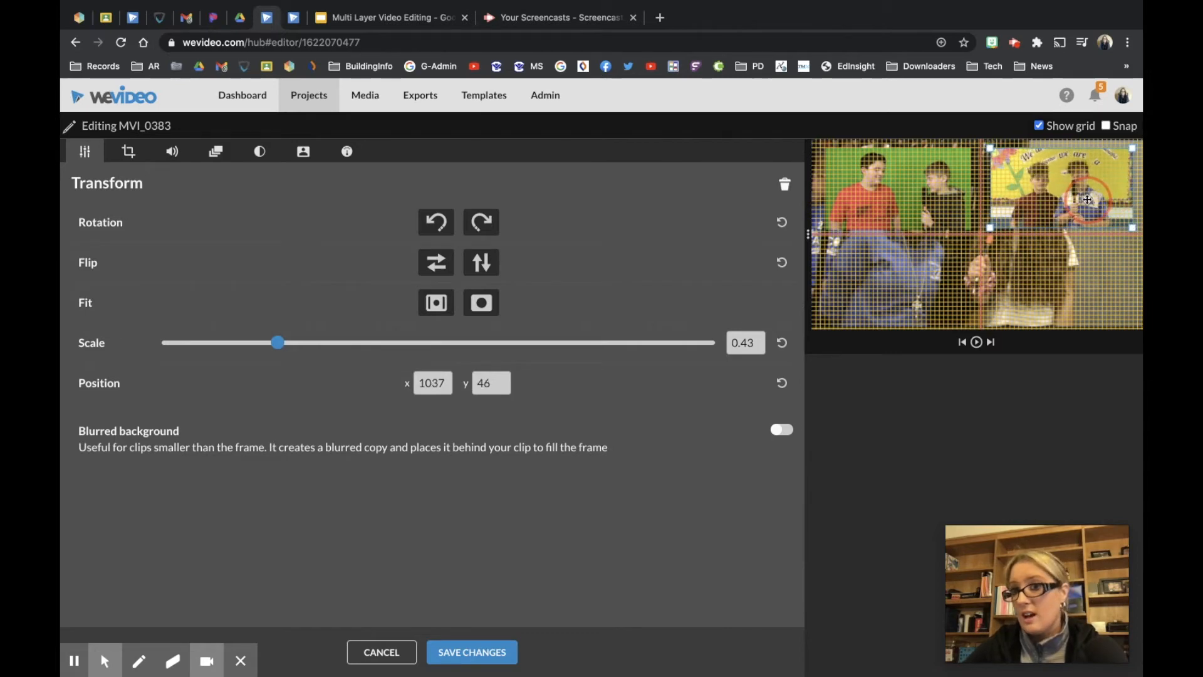
pyautogui.click(472, 663)
# Scale MVI_0033 to 0.43, position it at about x 93, y 589 using the grid, and save the changes
pyautogui.doubleClick(659, 491)
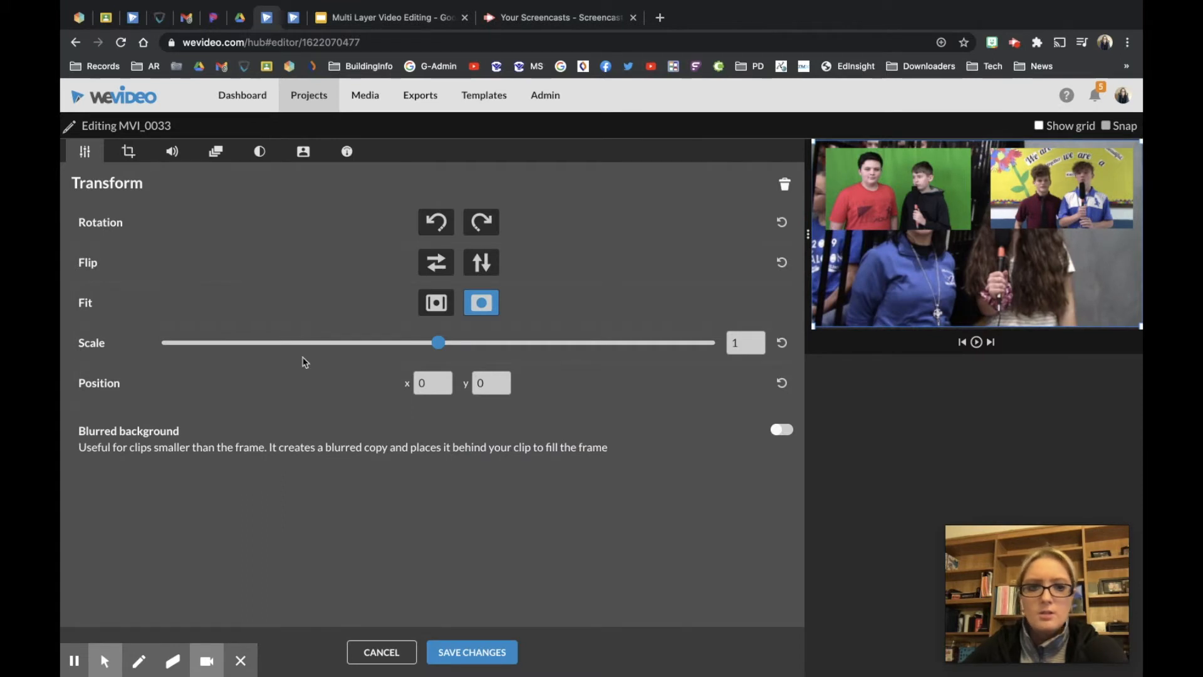
pyautogui.moveTo(433, 346); pyautogui.dragTo(277, 343)
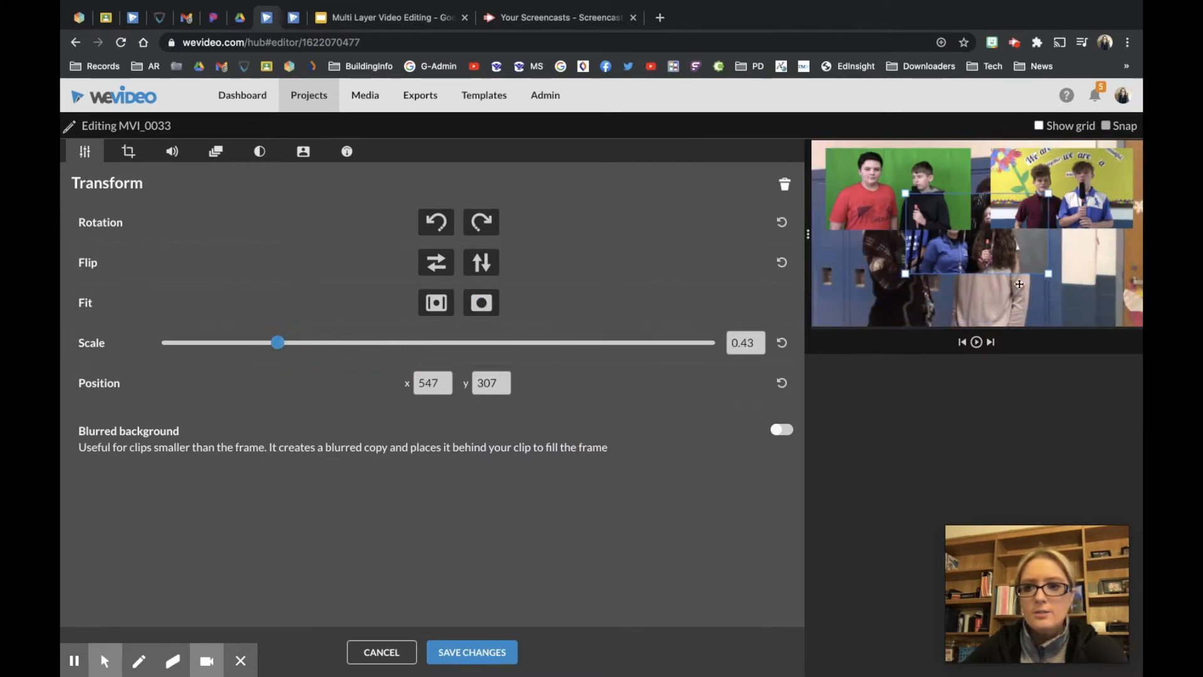
pyautogui.moveTo(989, 263); pyautogui.dragTo(928, 311)
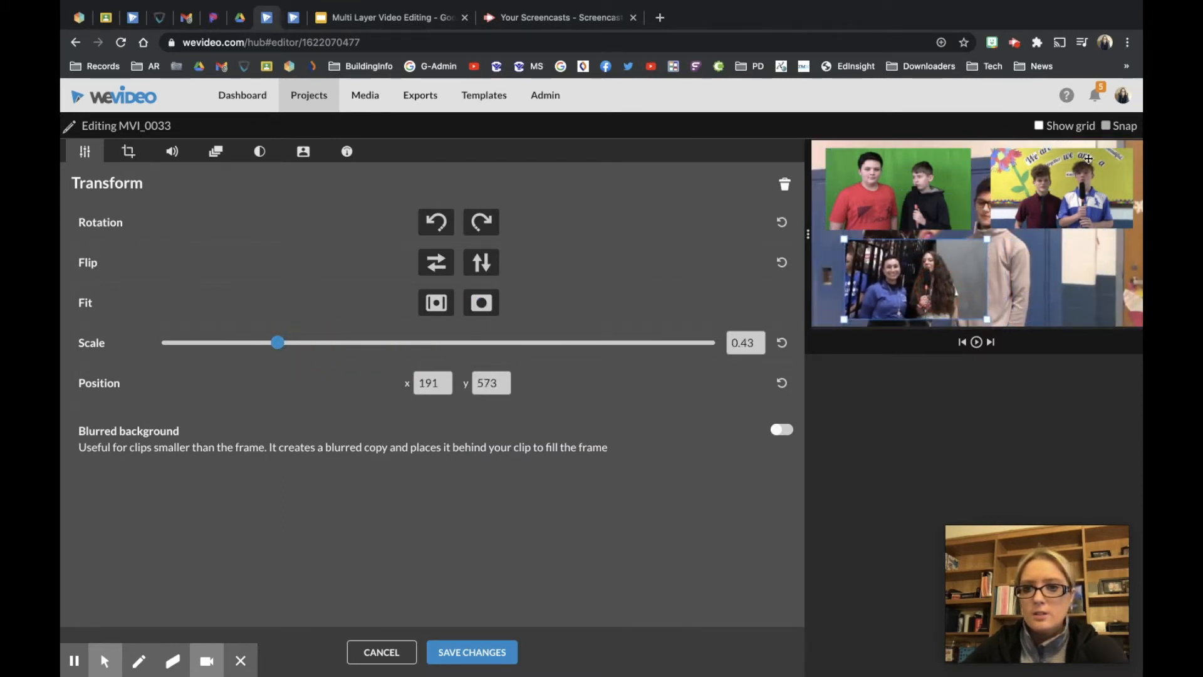
pyautogui.click(1040, 127)
pyautogui.moveTo(945, 266); pyautogui.dragTo(931, 269)
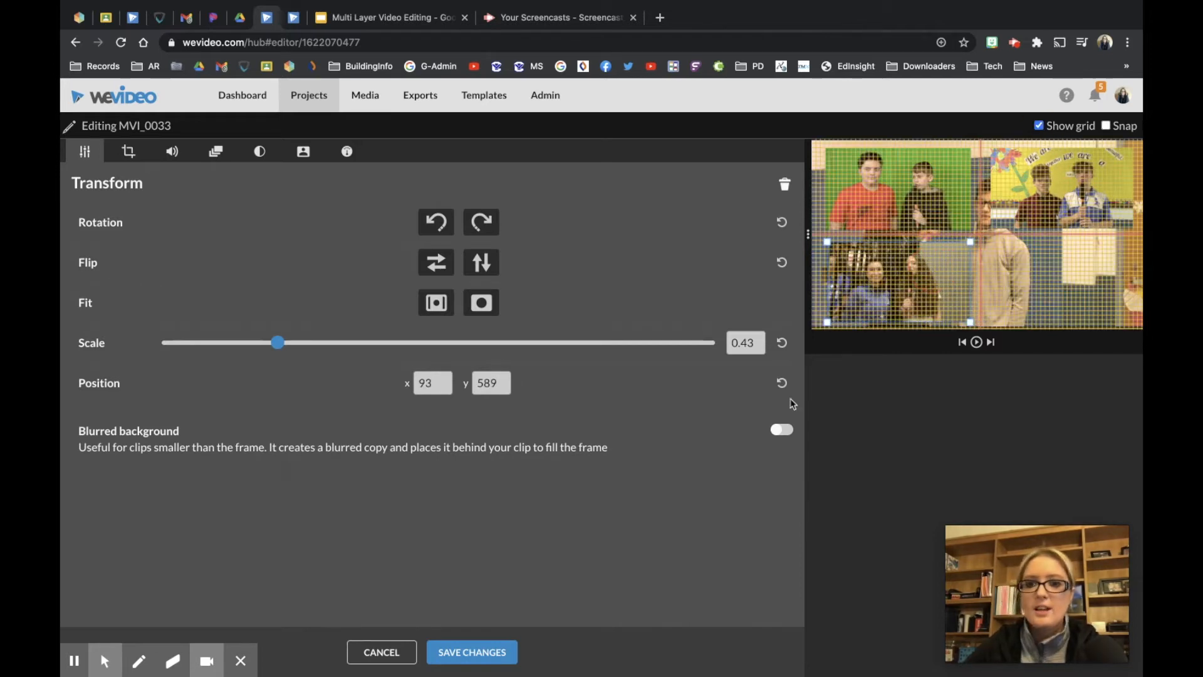
pyautogui.click(457, 652)
# Scale MVI_0365 down to match the other clips, position it in the frame's empty fourth quadrant using the grid, and save the changes
pyautogui.doubleClick(668, 556)
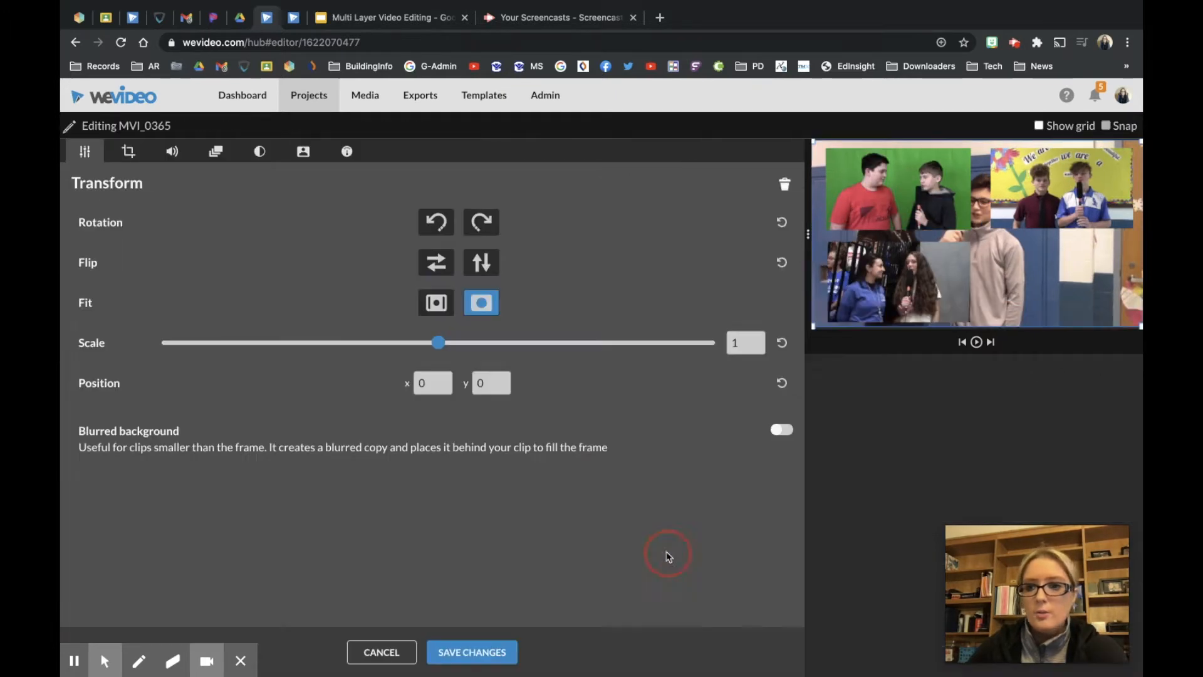
pyautogui.click(1040, 126)
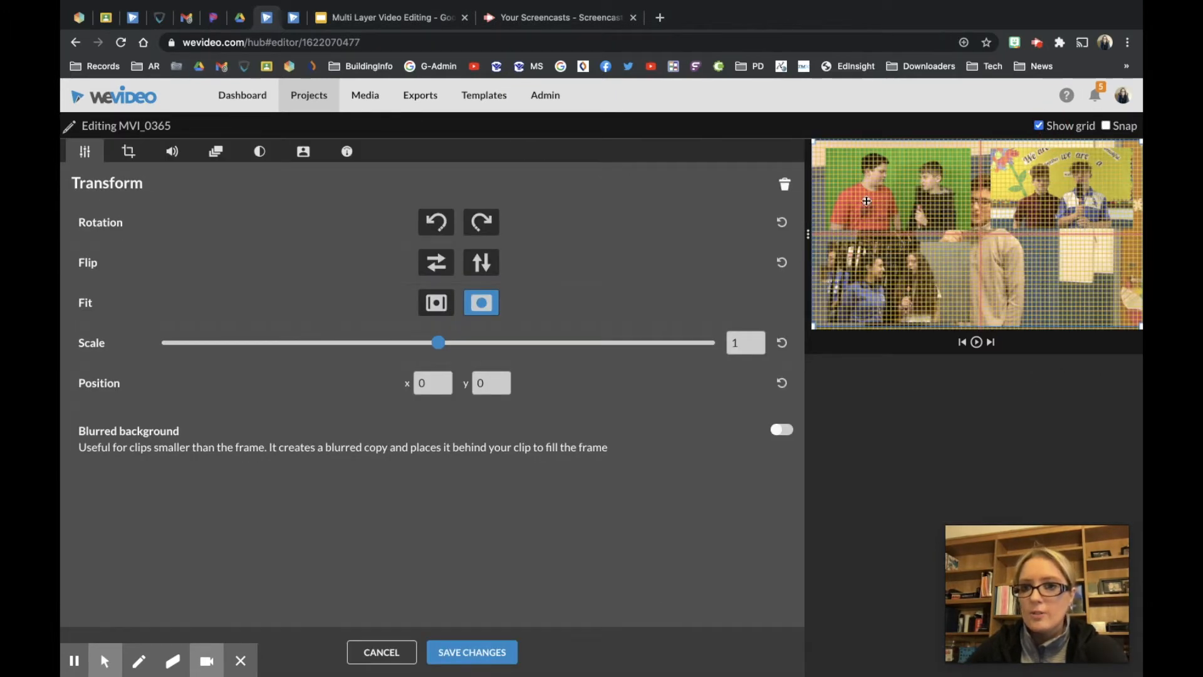
pyautogui.moveTo(814, 141); pyautogui.dragTo(871, 173)
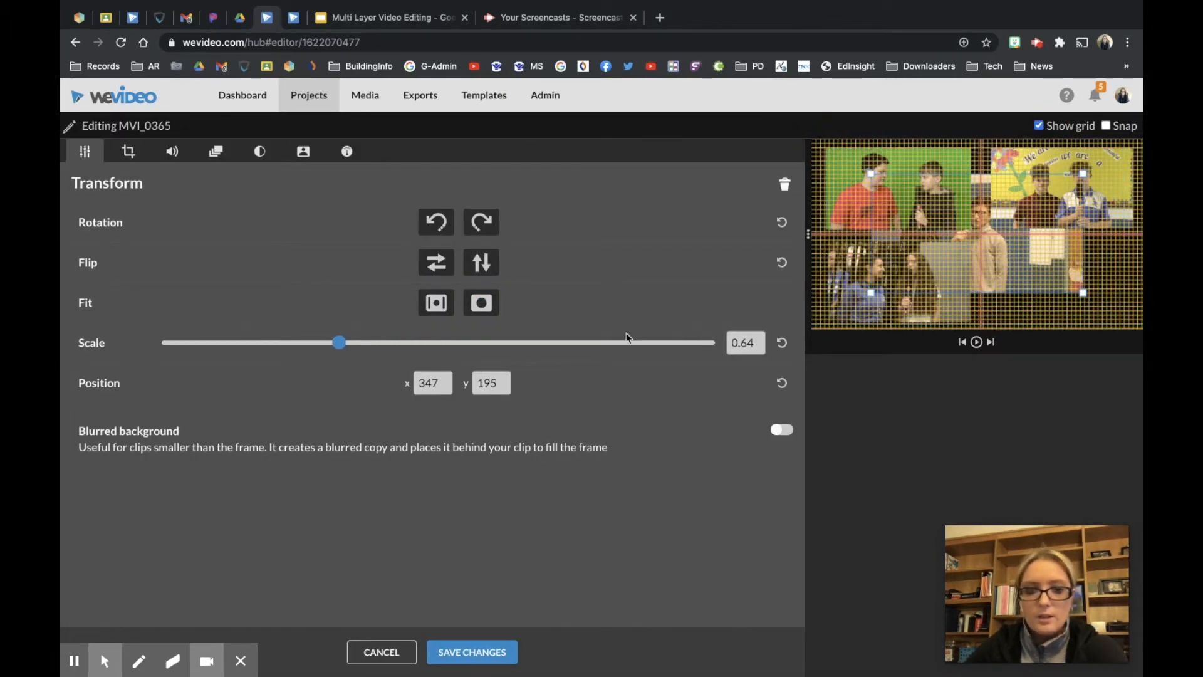
pyautogui.moveTo(346, 347); pyautogui.dragTo(294, 344)
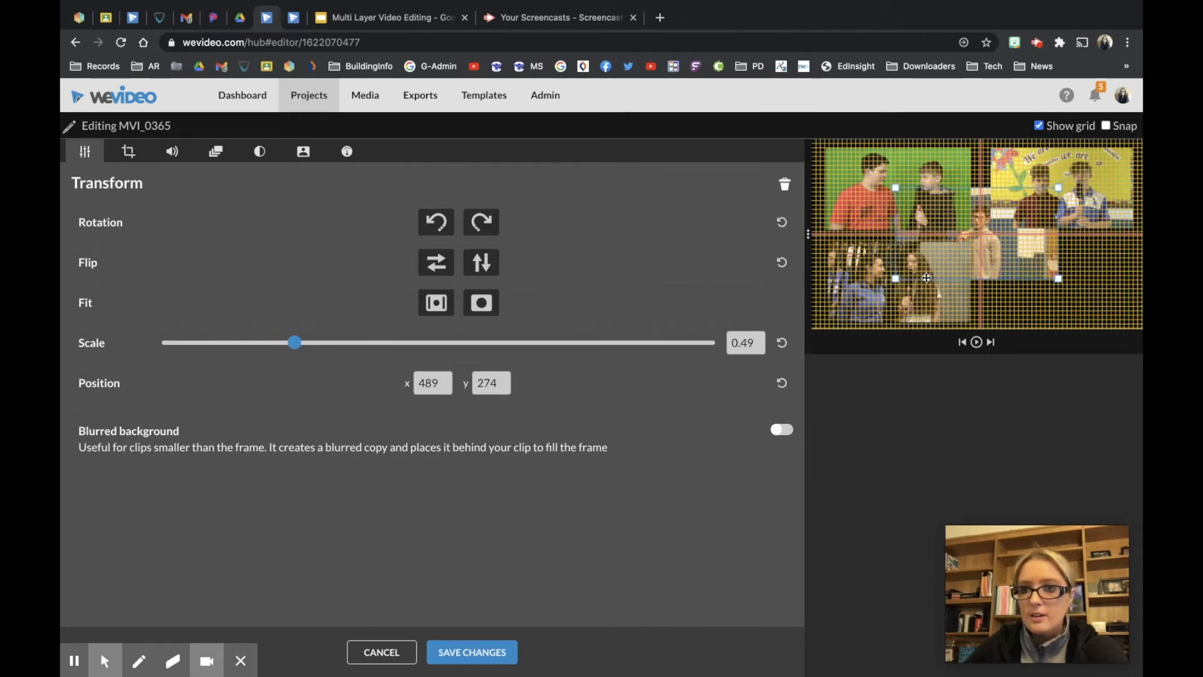
pyautogui.moveTo(1018, 251); pyautogui.dragTo(1100, 301)
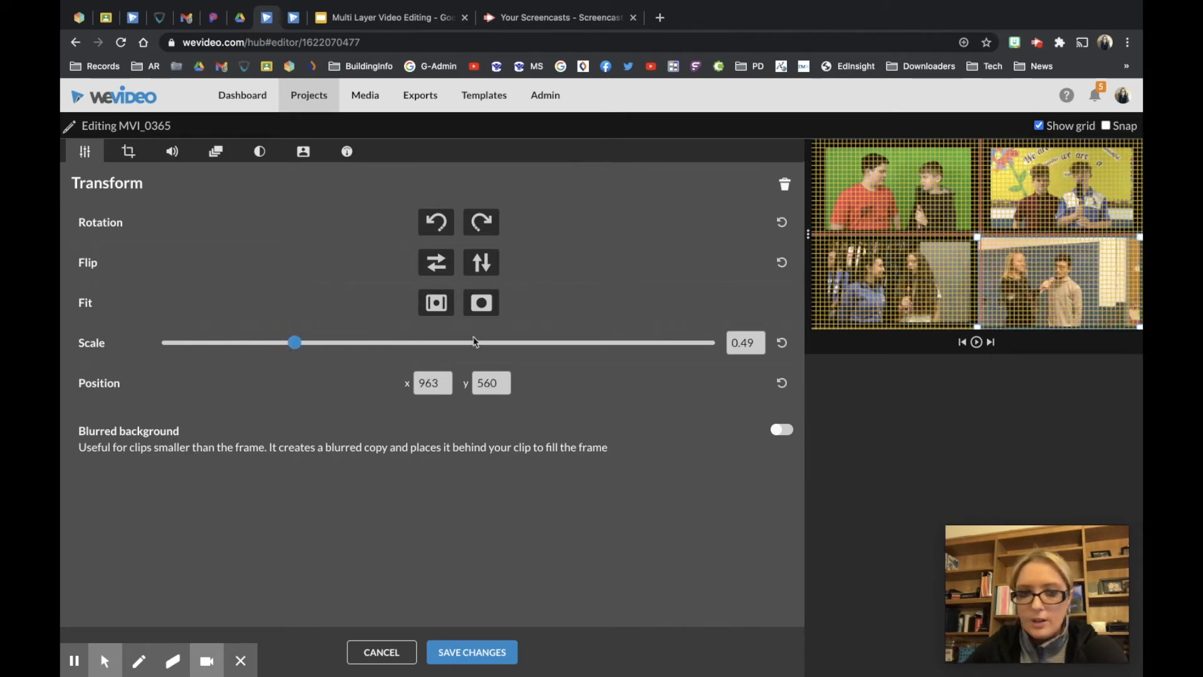
pyautogui.moveTo(295, 345); pyautogui.dragTo(279, 347)
pyautogui.moveTo(1045, 311); pyautogui.dragTo(1048, 309)
pyautogui.moveTo(991, 244); pyautogui.dragTo(987, 243)
pyautogui.click(509, 655)
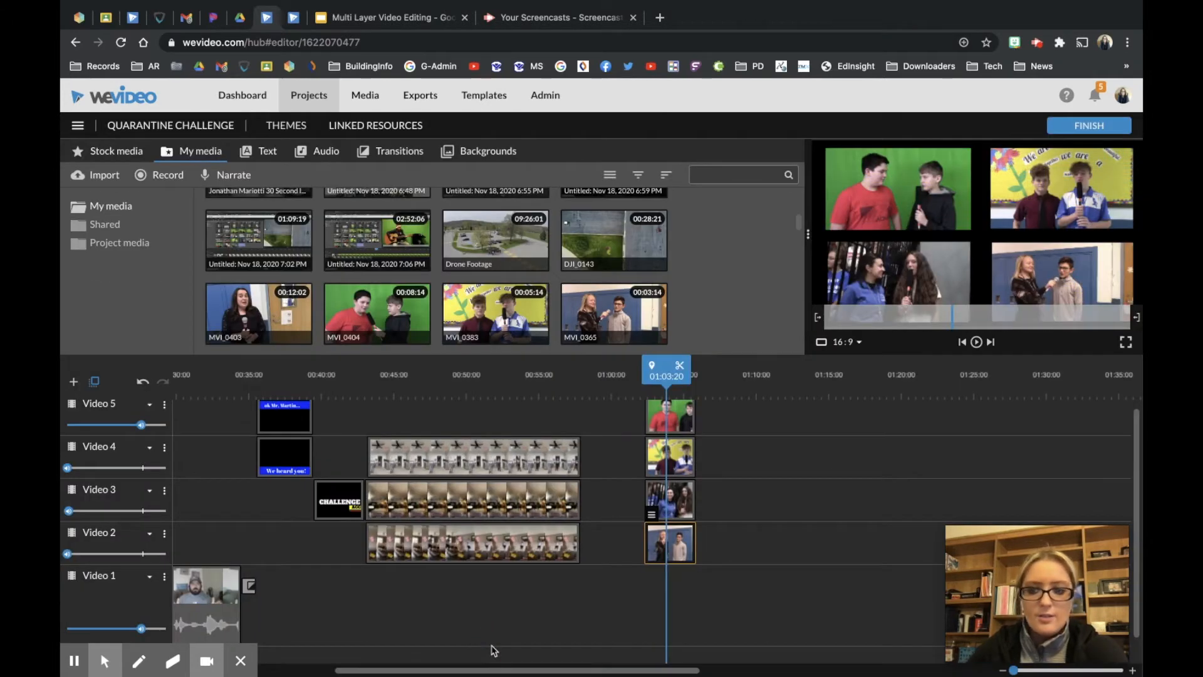
# Mute the Video 5 track and play the four-clip grid from its start
pyautogui.moveTo(137, 423); pyautogui.dragTo(67, 424)
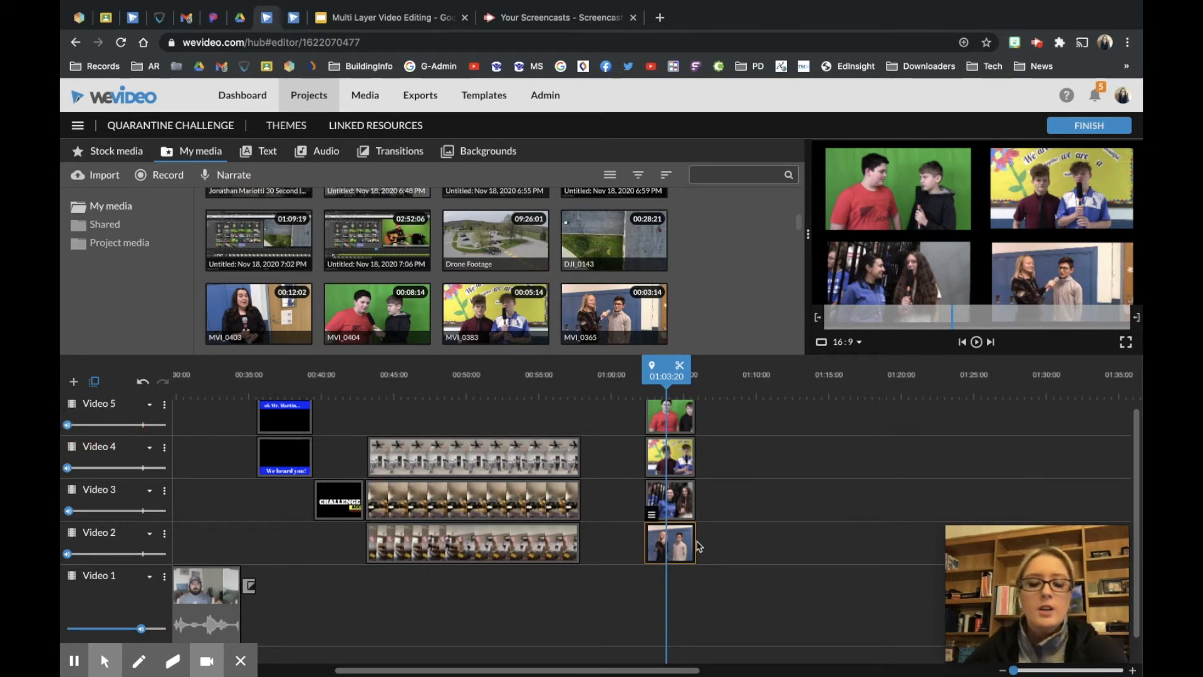
pyautogui.moveTo(666, 374); pyautogui.dragTo(640, 373)
pyautogui.press('space')
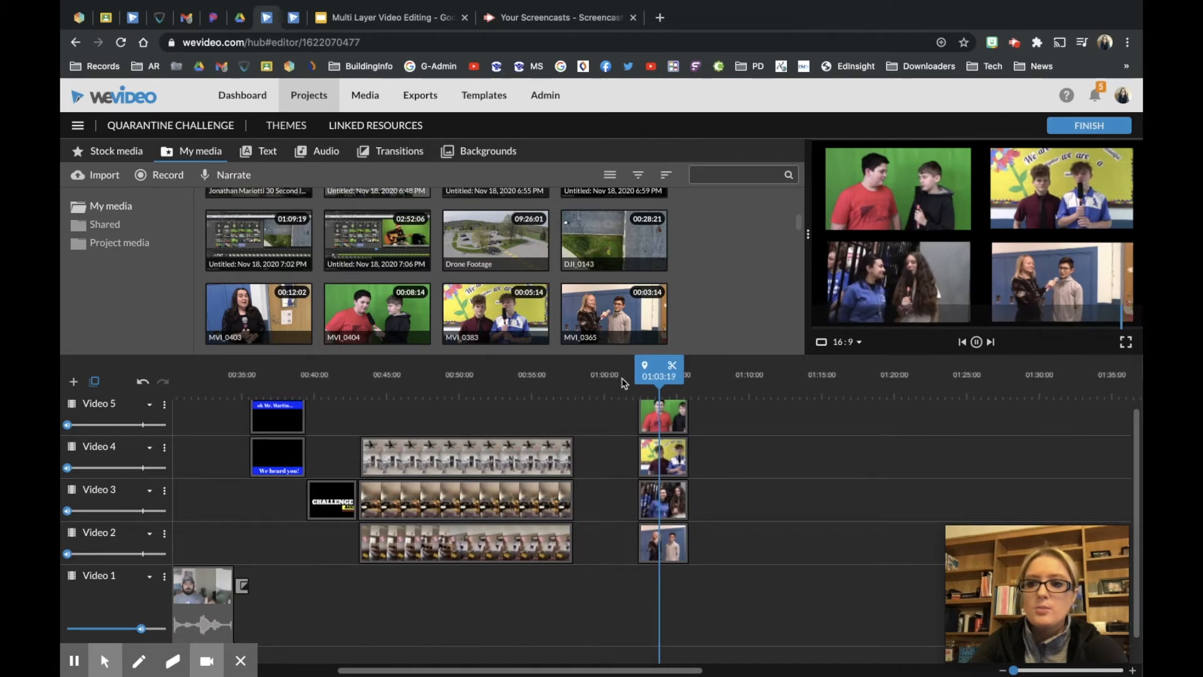
pyautogui.press('space')
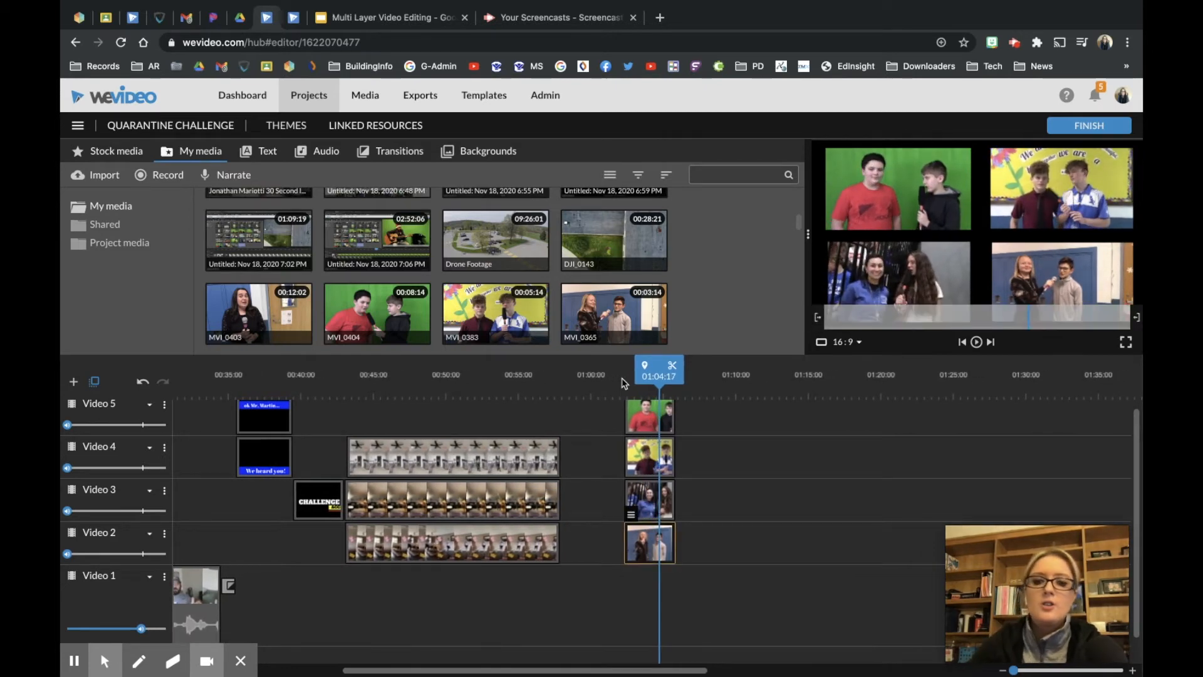
pyautogui.click(651, 419)
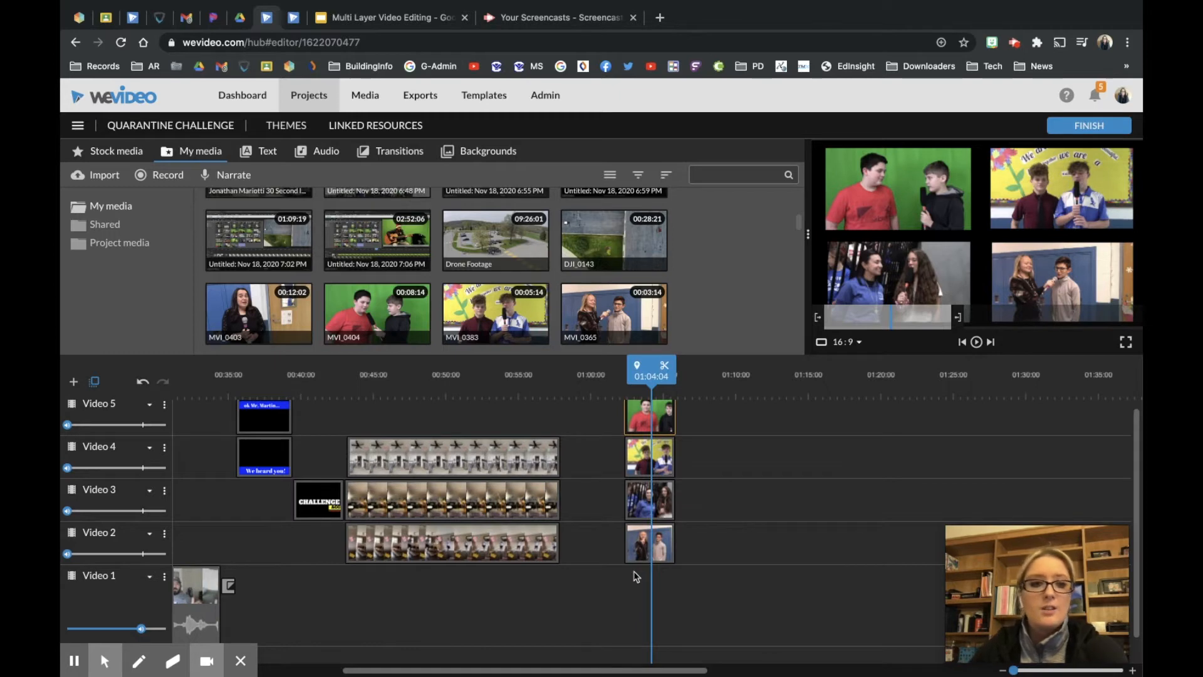
# Filter the blue background stock media to Videos and preview several backgrounds, including the abstract blue blurry one
pyautogui.click(114, 154)
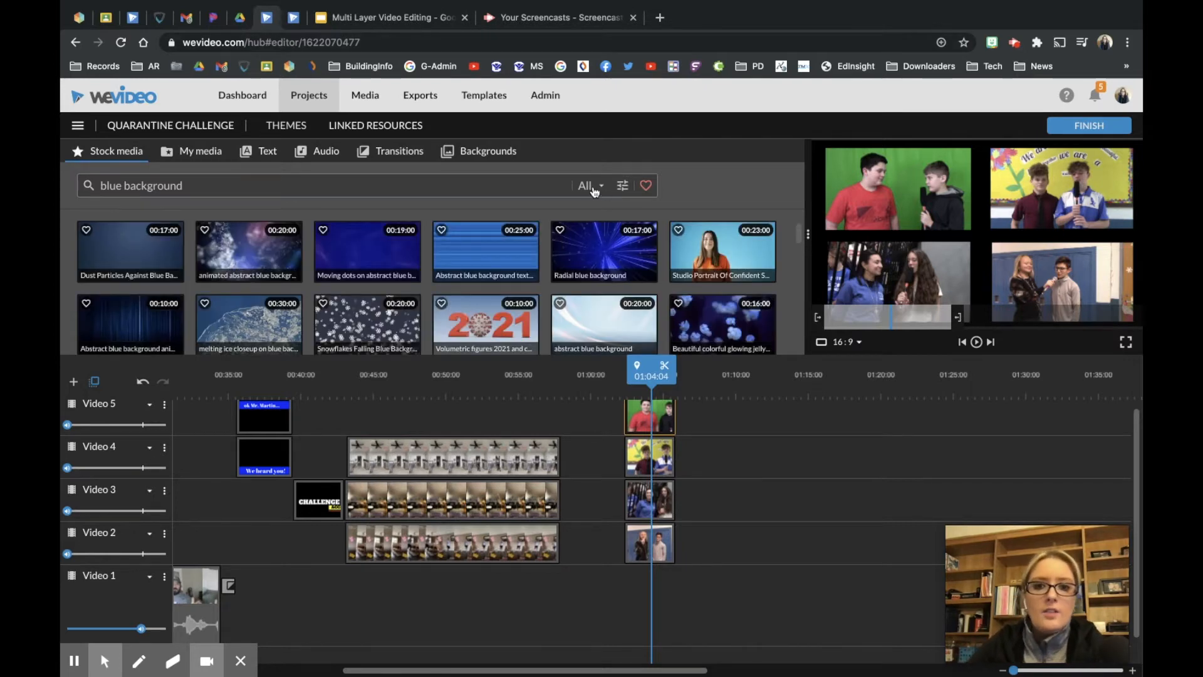
pyautogui.click(591, 186)
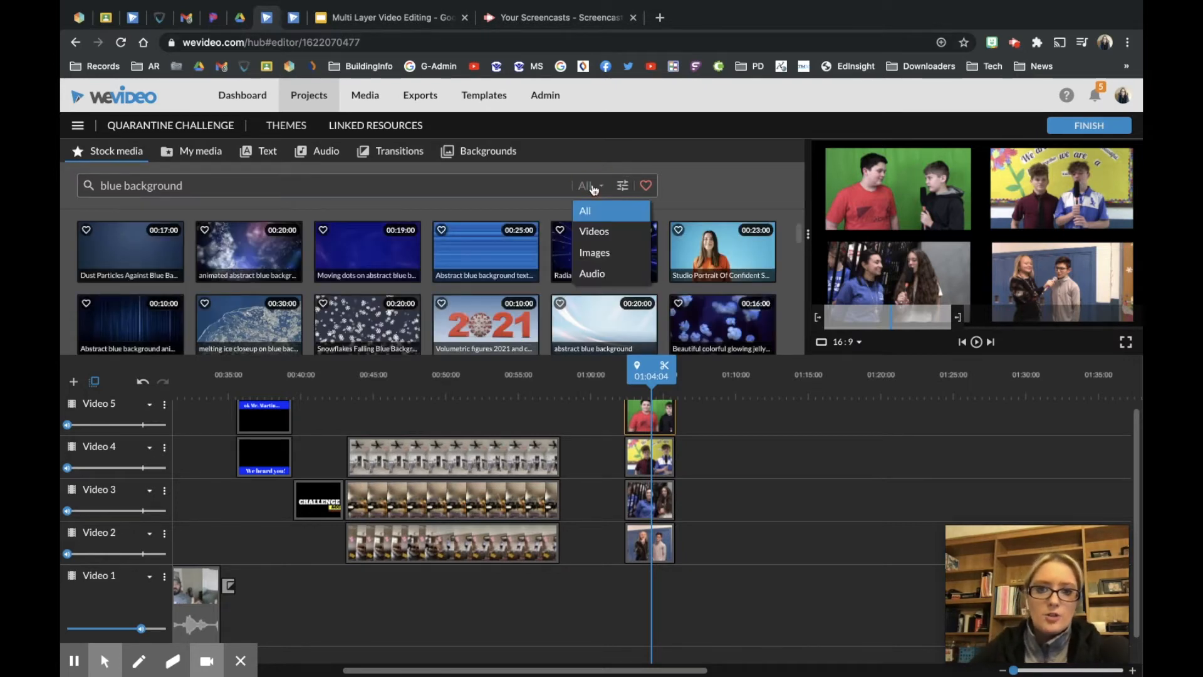
pyautogui.click(594, 229)
pyautogui.click(596, 259)
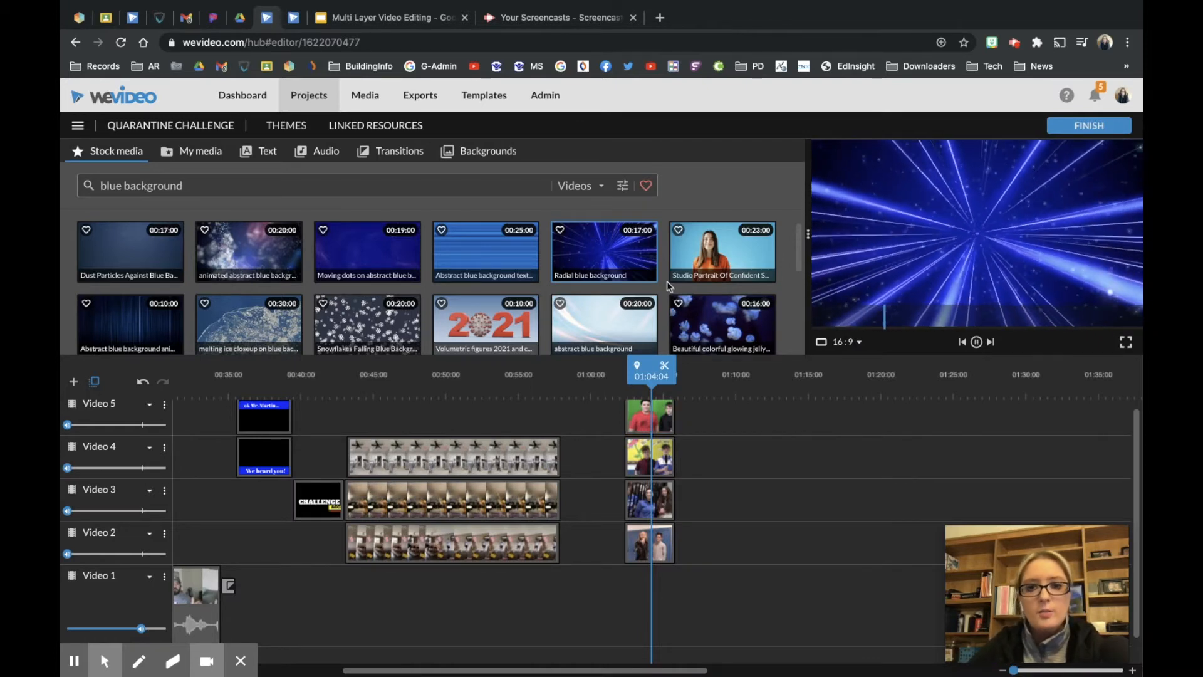
pyautogui.click(718, 317)
pyautogui.scroll(-3, 718, 317)
pyautogui.click(254, 262)
pyautogui.click(144, 325)
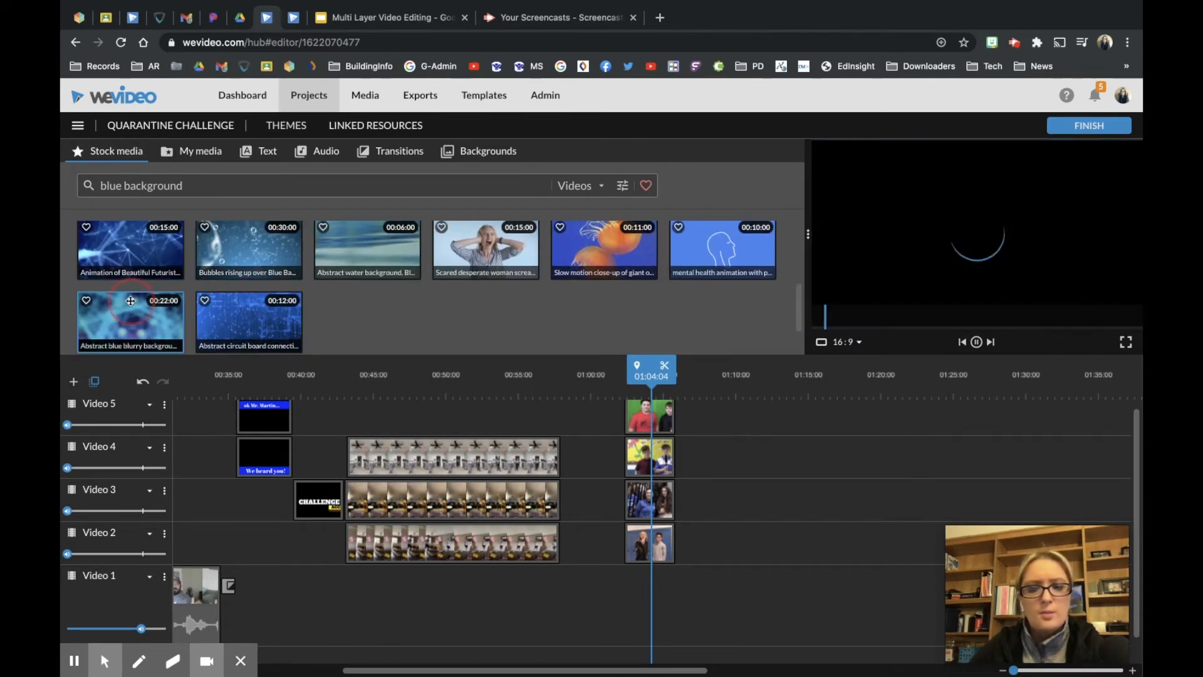
# Place the abstract blue blurry background on Video 1 beneath the start of the four stacked clips and play the result
pyautogui.moveTo(145, 325); pyautogui.dragTo(628, 626)
pyautogui.press('space')
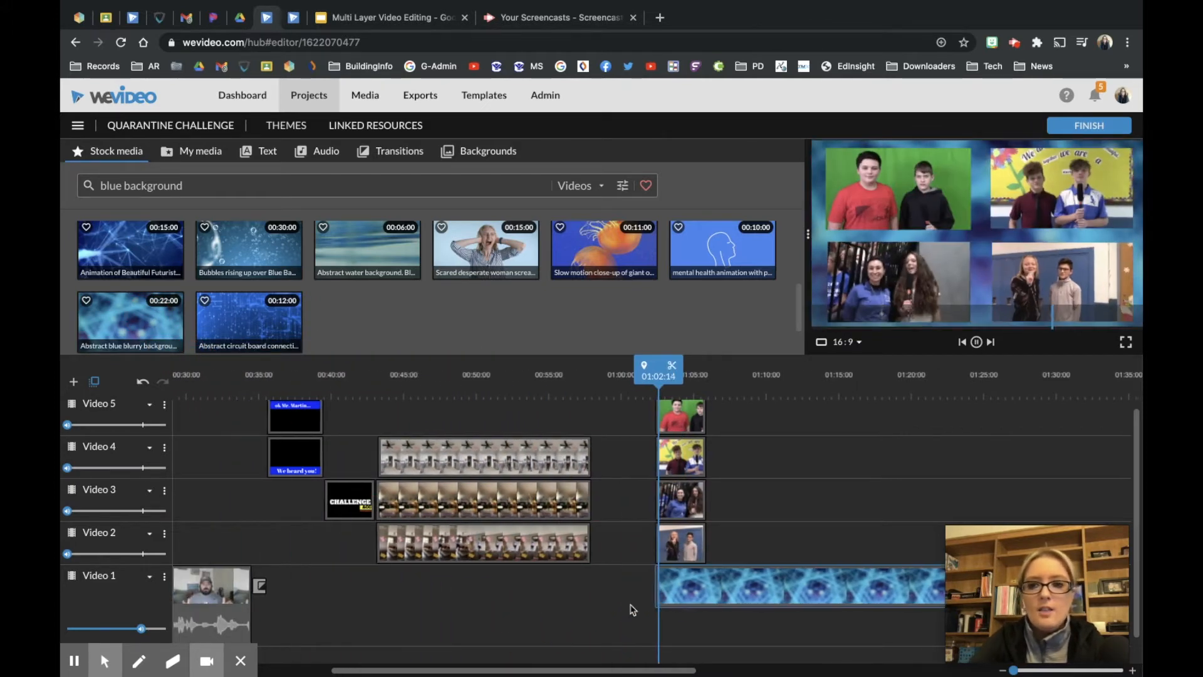
pyautogui.click(639, 599)
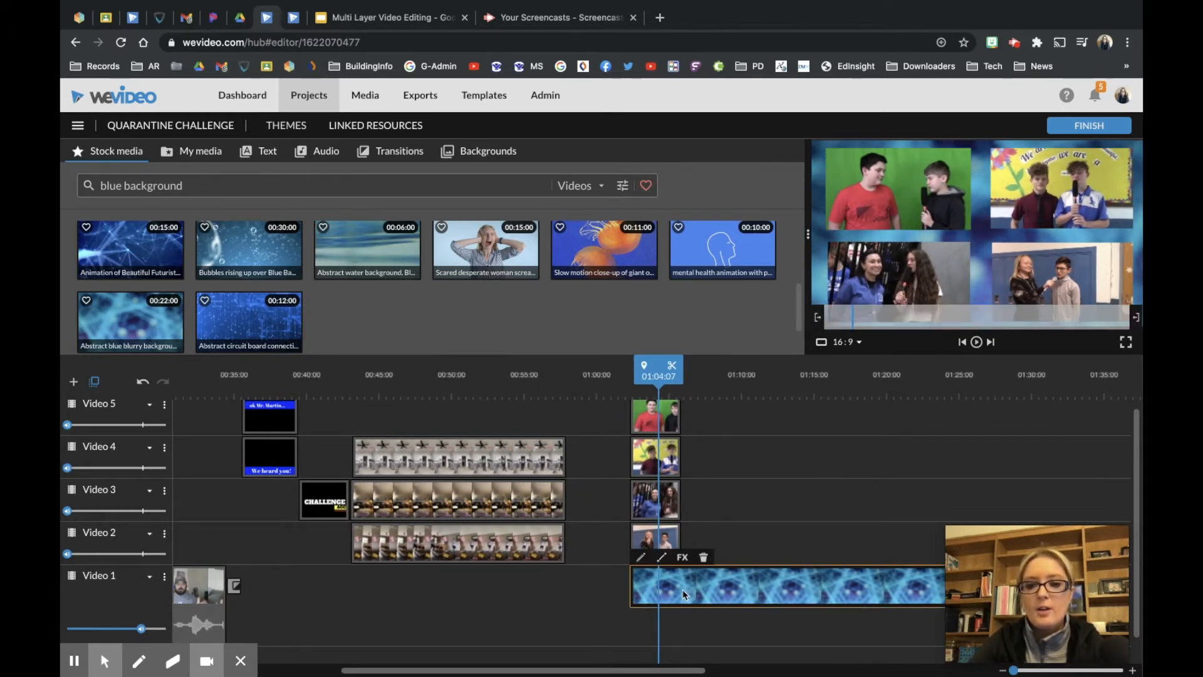
pyautogui.press('space')
pyautogui.press('space')
# Trim the end of the Video 1 background clip to match the end of the four clips above it
pyautogui.moveTo(1101, 591); pyautogui.dragTo(1075, 374)
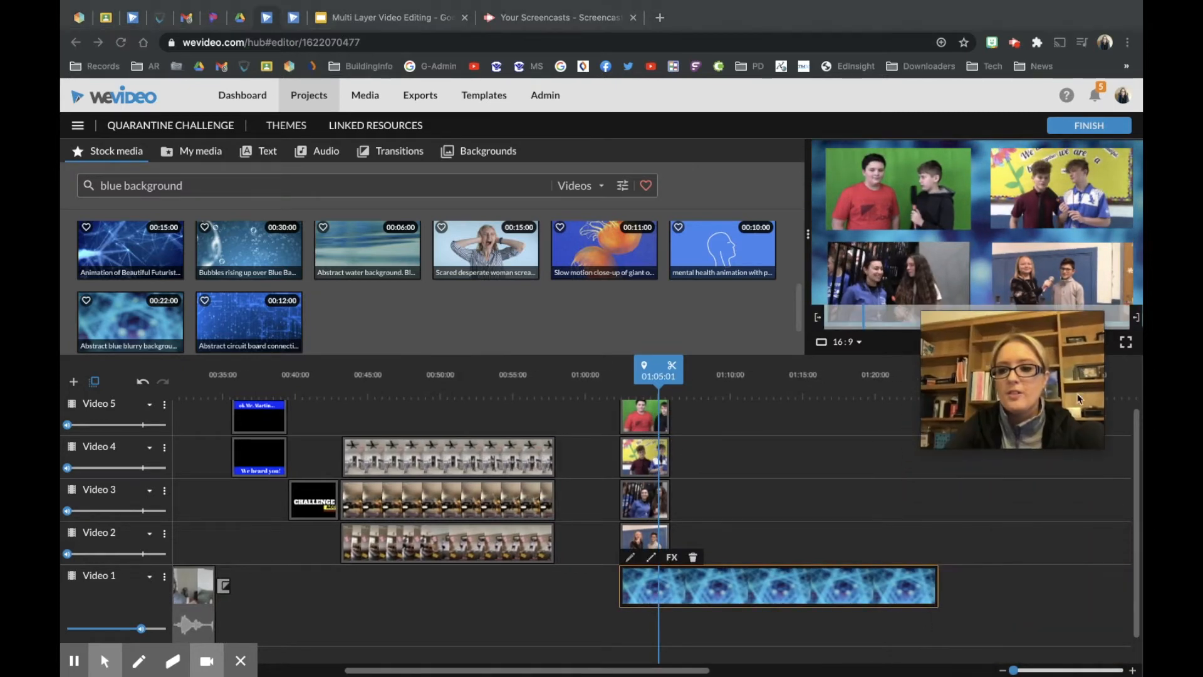
pyautogui.click(936, 590)
pyautogui.moveTo(936, 589); pyautogui.dragTo(670, 588)
pyautogui.click(613, 376)
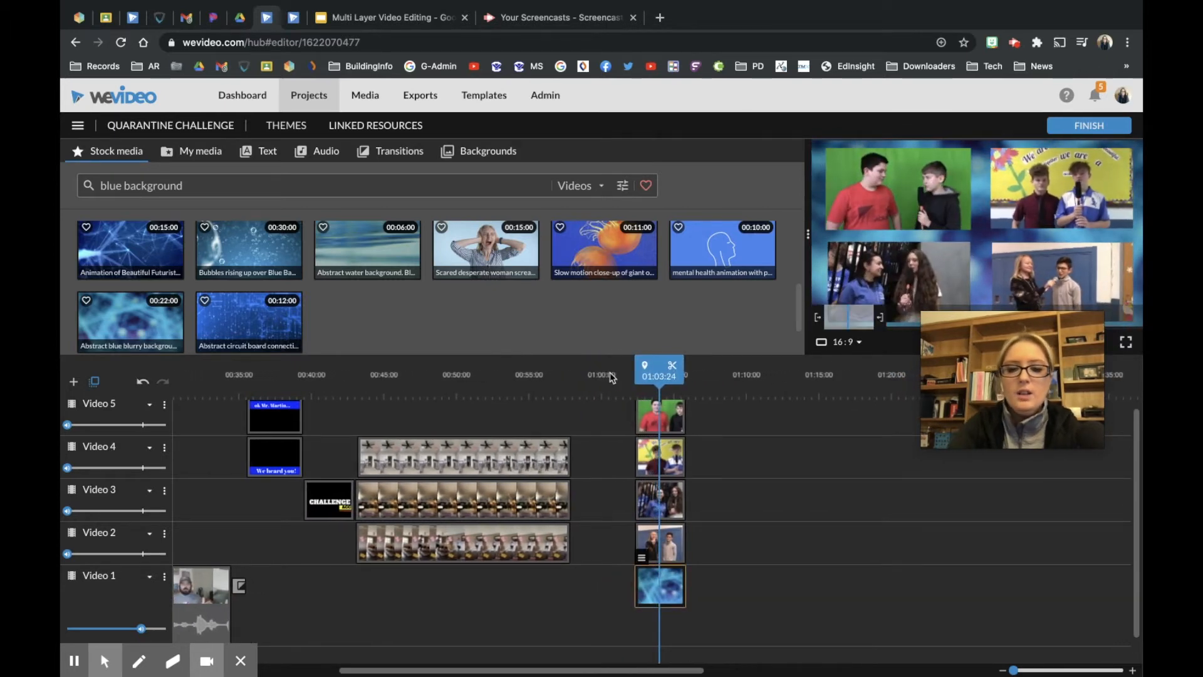
# Give the Video 5 clip an opacity fade-in from fully transparent at its start to 100% at about 01:02:20, and play it
pyautogui.scroll(1, 683, 444)
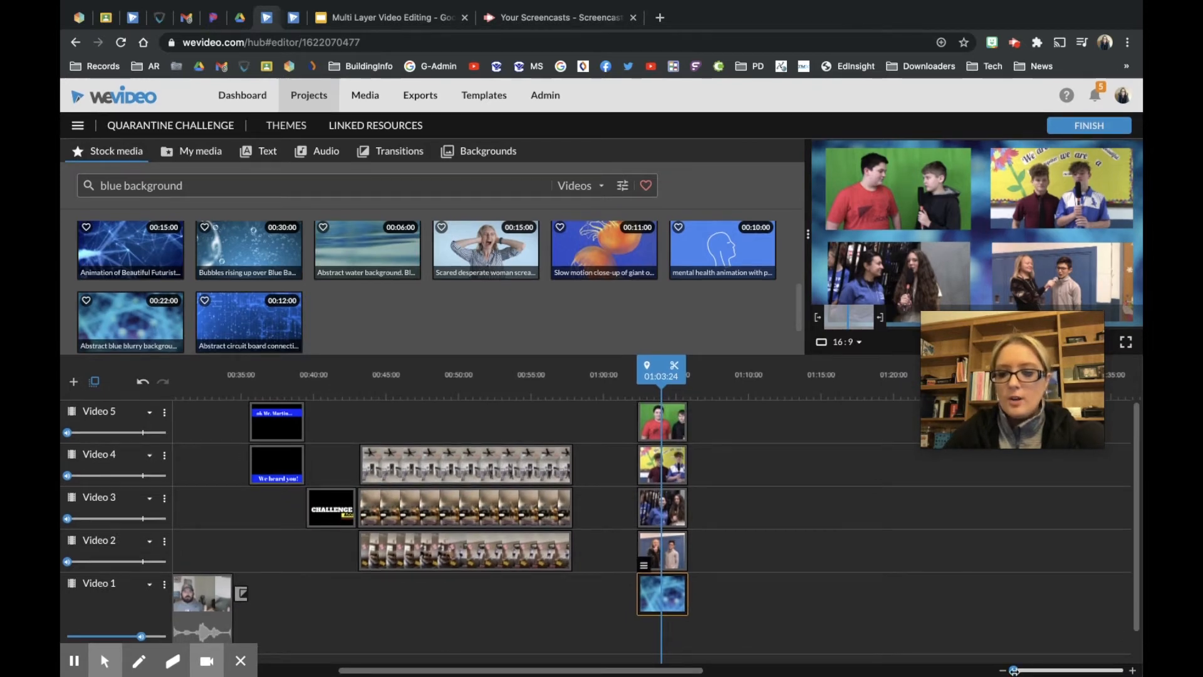
pyautogui.moveTo(1013, 669); pyautogui.dragTo(1048, 670)
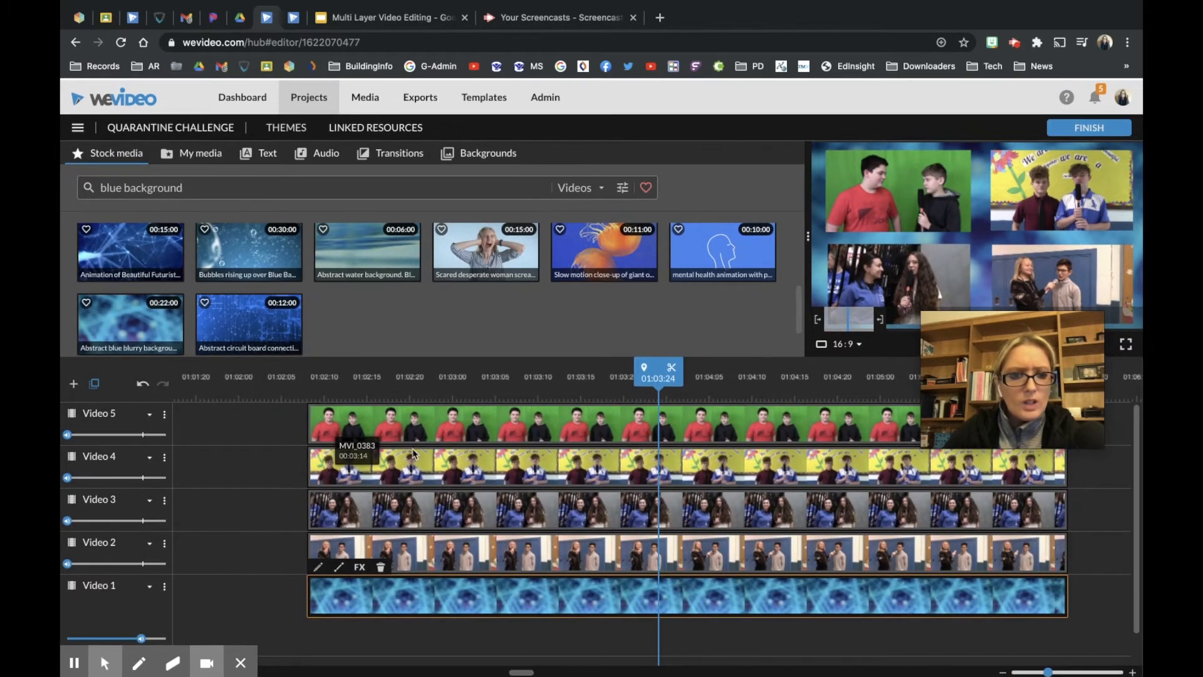
pyautogui.click(358, 423)
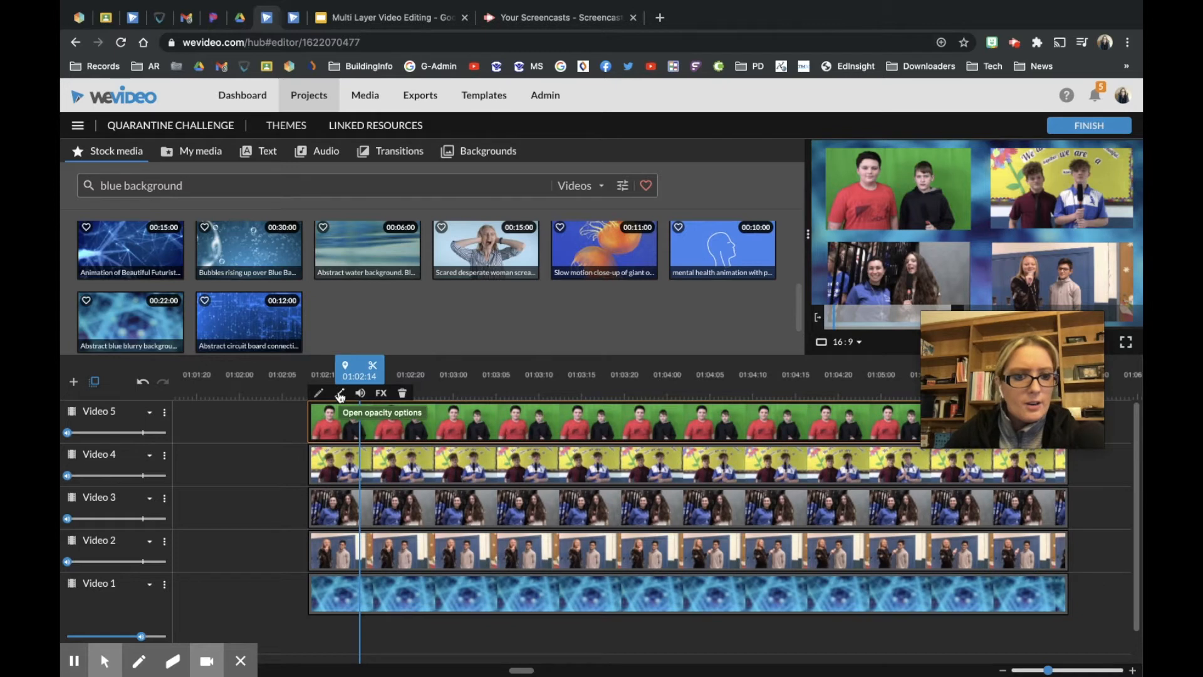
pyautogui.click(340, 393)
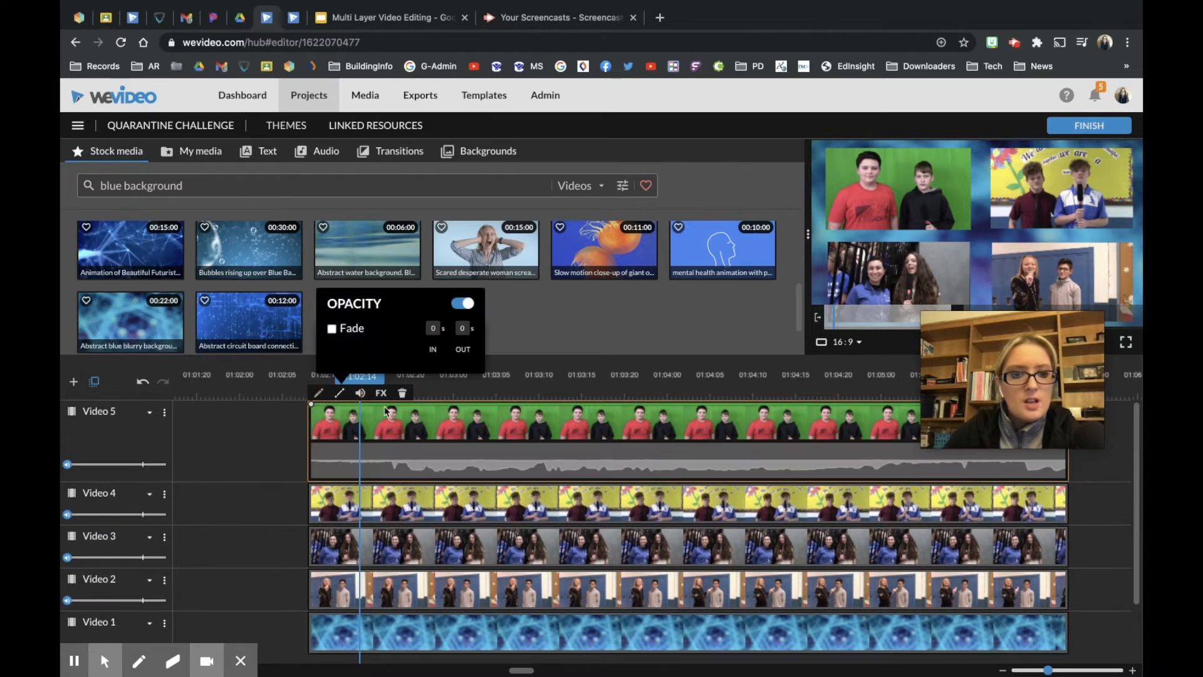
pyautogui.click(409, 404)
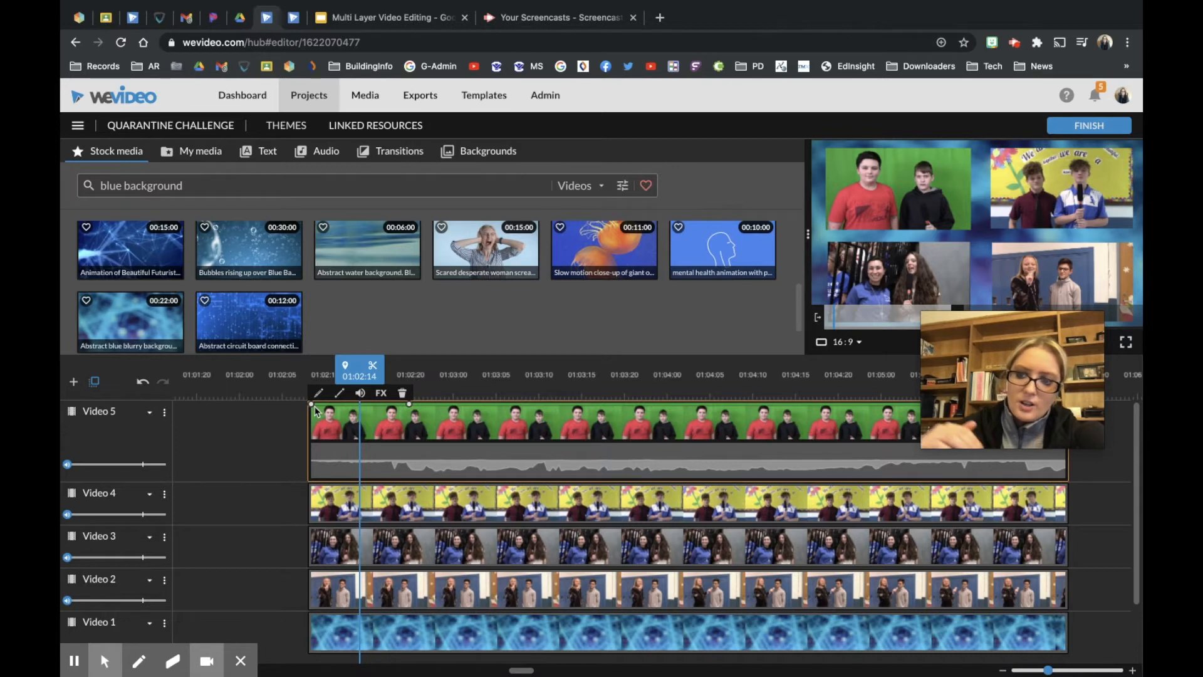
pyautogui.moveTo(312, 405); pyautogui.dragTo(310, 443)
pyautogui.moveTo(365, 365); pyautogui.dragTo(305, 384)
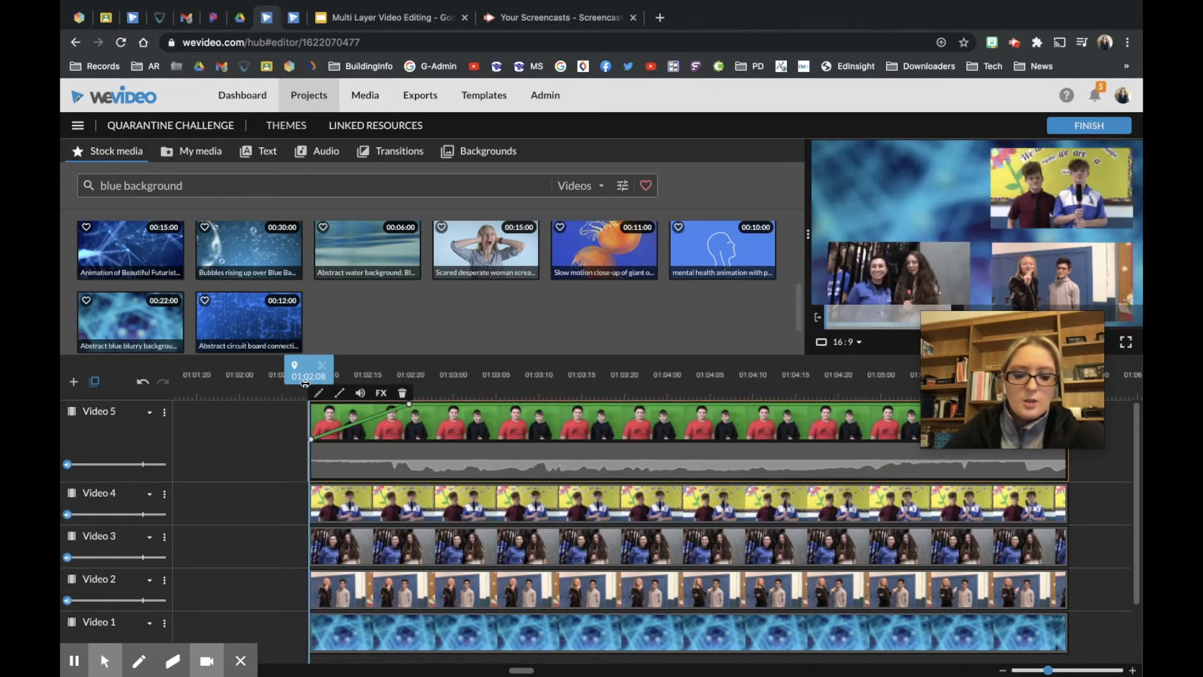
pyautogui.press('space')
pyautogui.press('space')
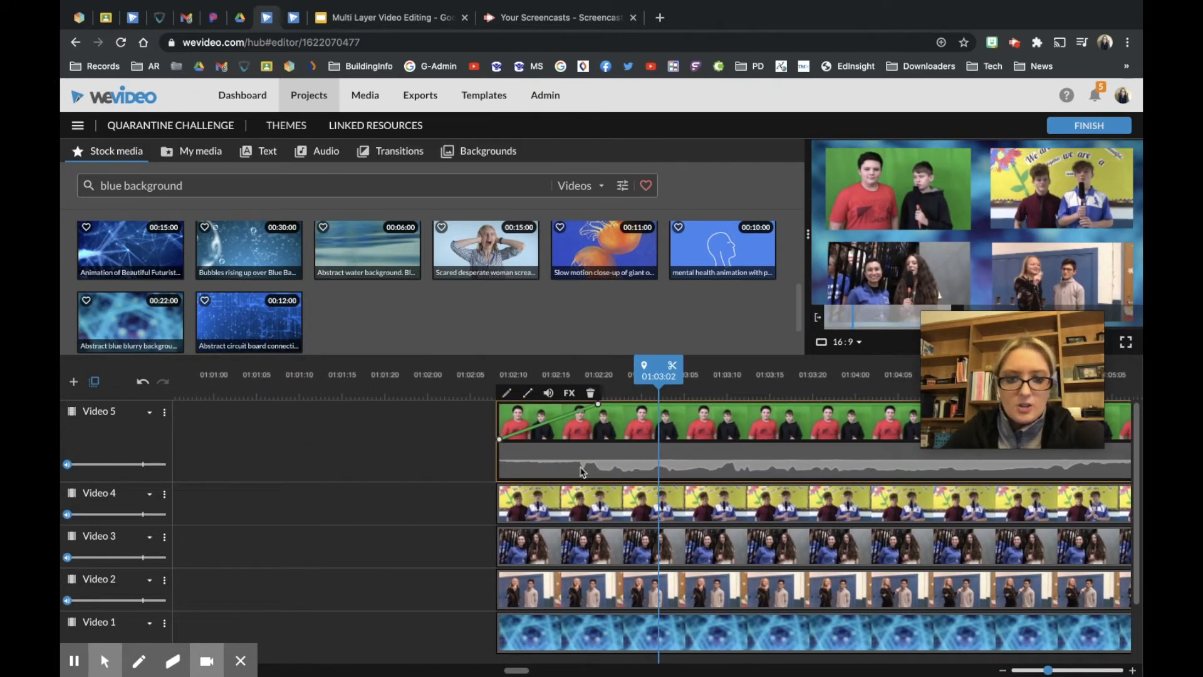
# Give the Video 4 clip an opacity fade-in from fully transparent at its start to 100% at about 01:02:19, and play it
pyautogui.click(599, 500)
pyautogui.click(528, 476)
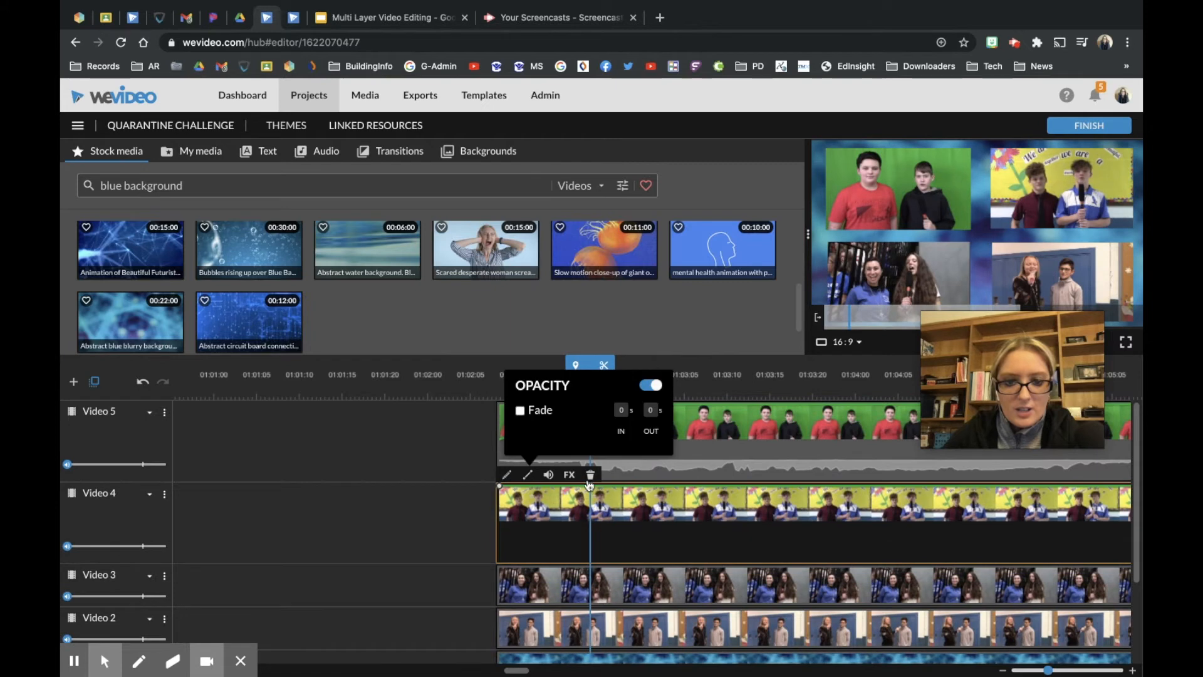
pyautogui.click(590, 487)
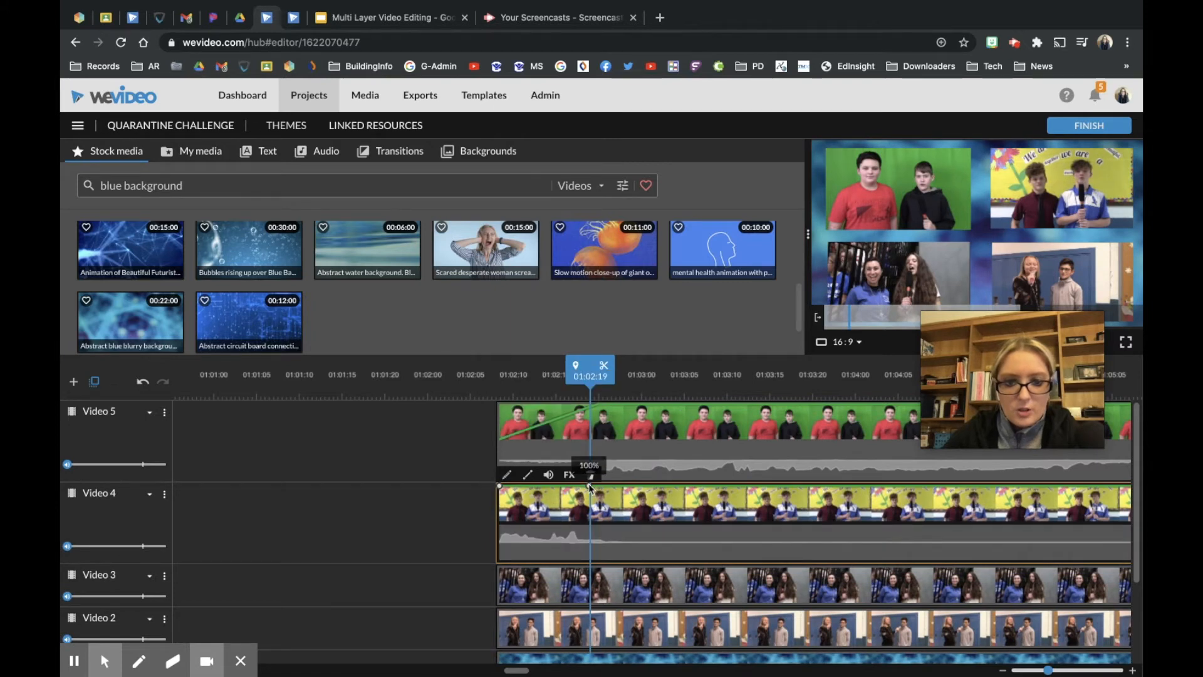
pyautogui.moveTo(499, 490); pyautogui.dragTo(508, 533)
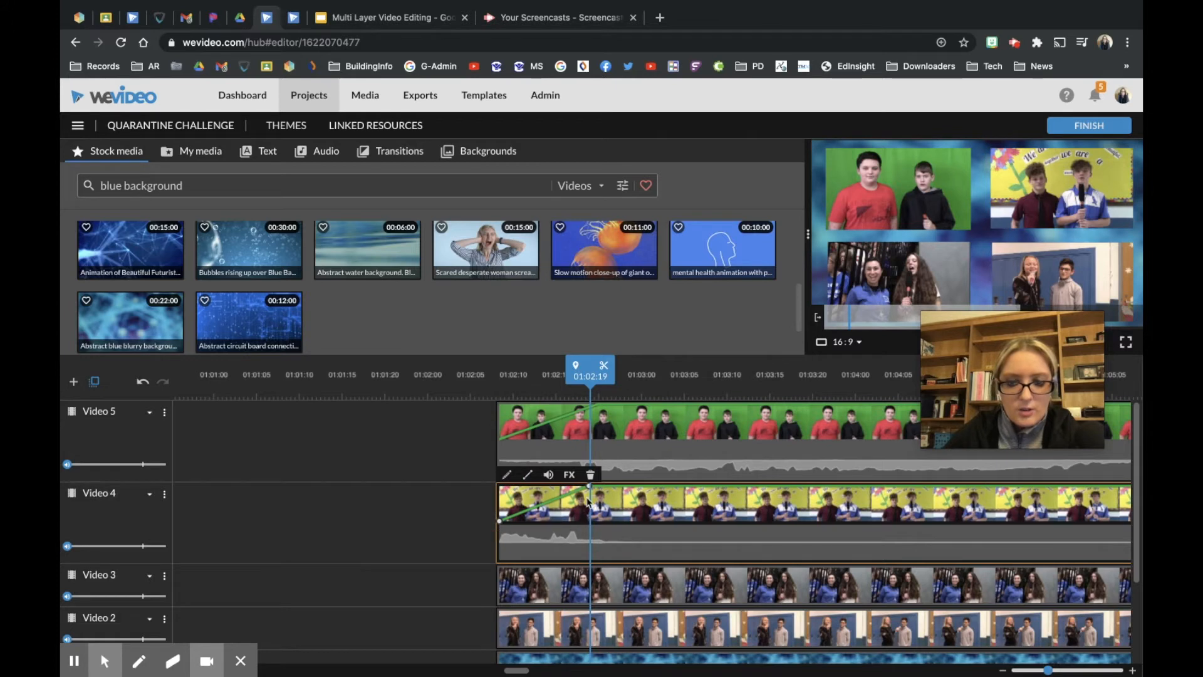
pyautogui.moveTo(591, 396); pyautogui.dragTo(502, 398)
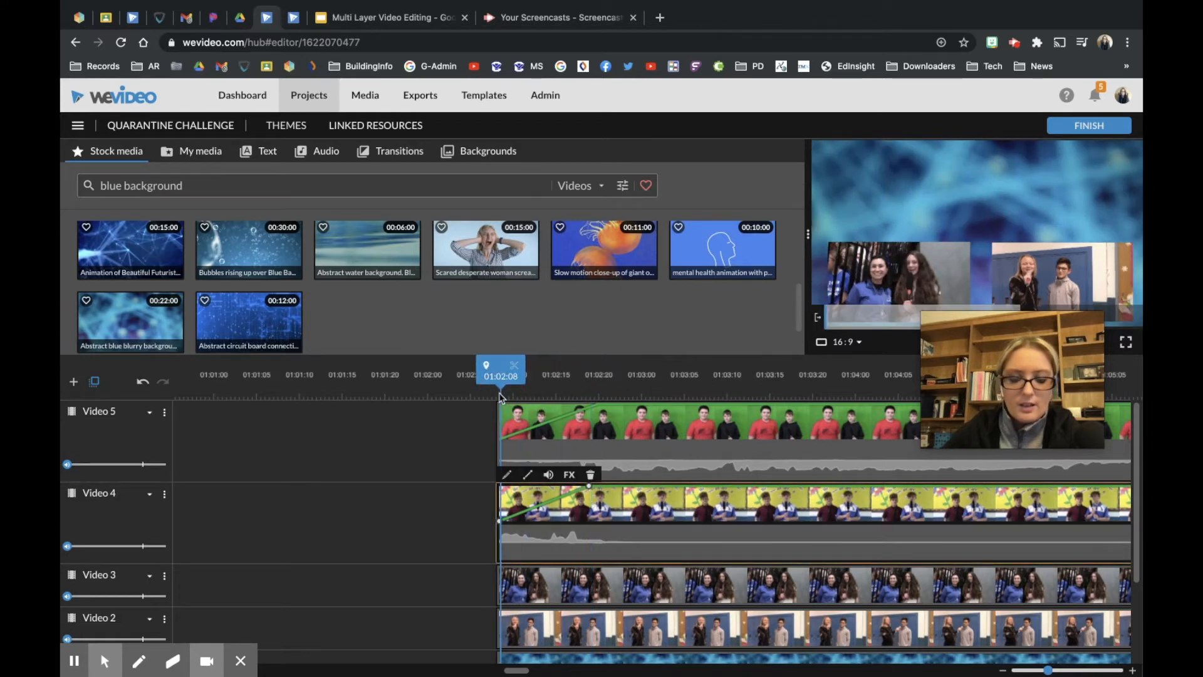
pyautogui.press('space')
pyautogui.press('space')
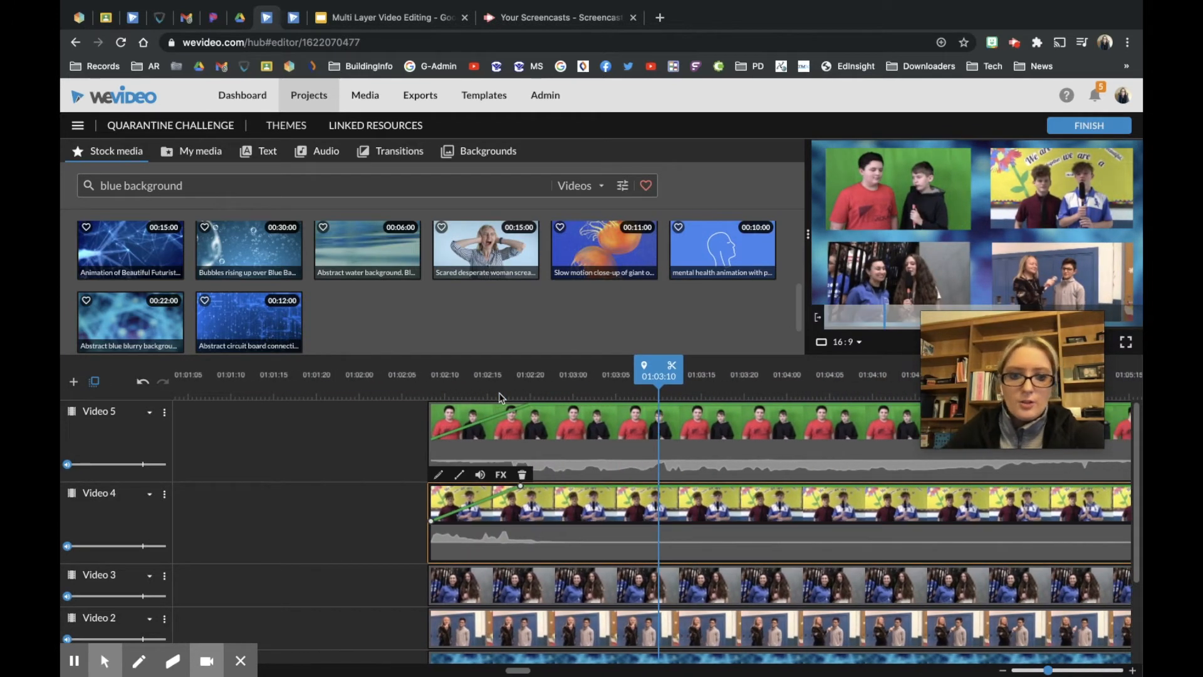
# Give the Video 3 clip an opacity fade-in from fully transparent at its start to 100% at about 01:02:21
pyautogui.click(464, 576)
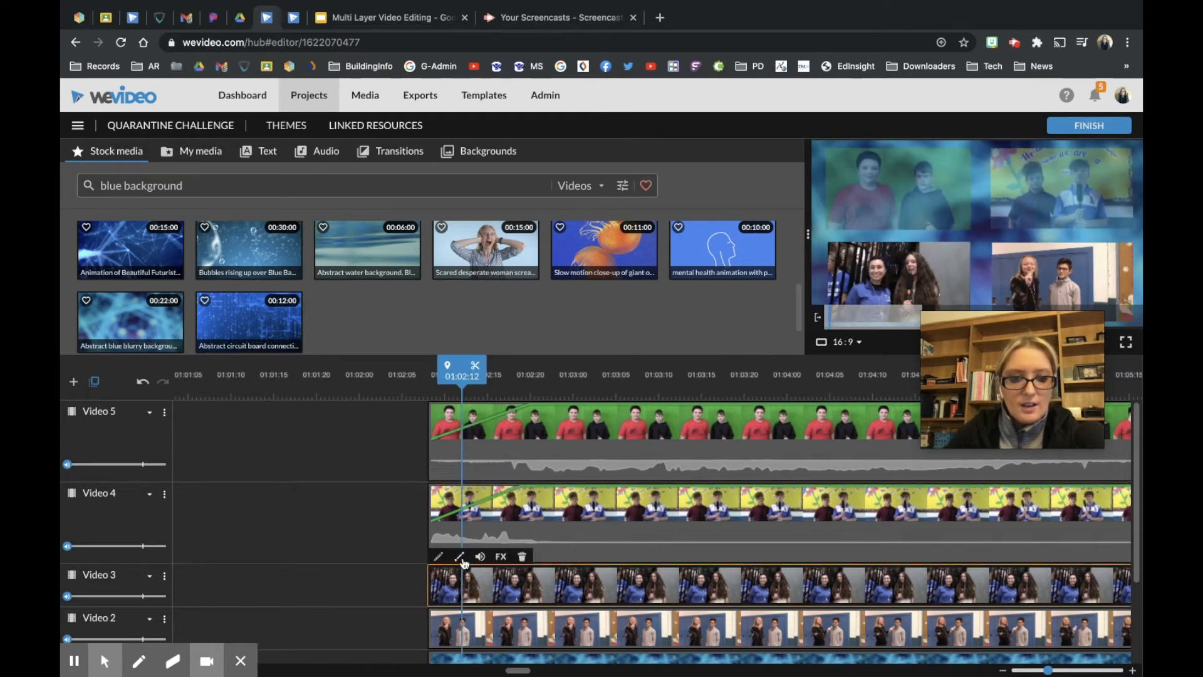
pyautogui.click(458, 557)
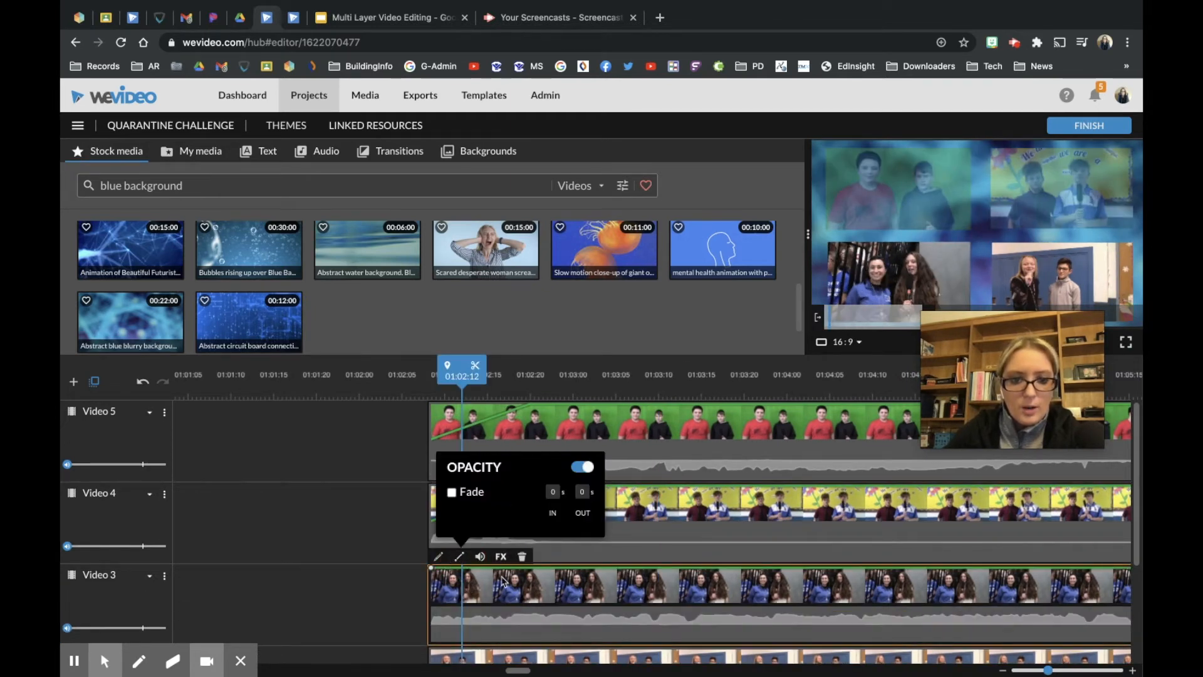
pyautogui.click(541, 569)
pyautogui.moveTo(430, 569); pyautogui.dragTo(416, 628)
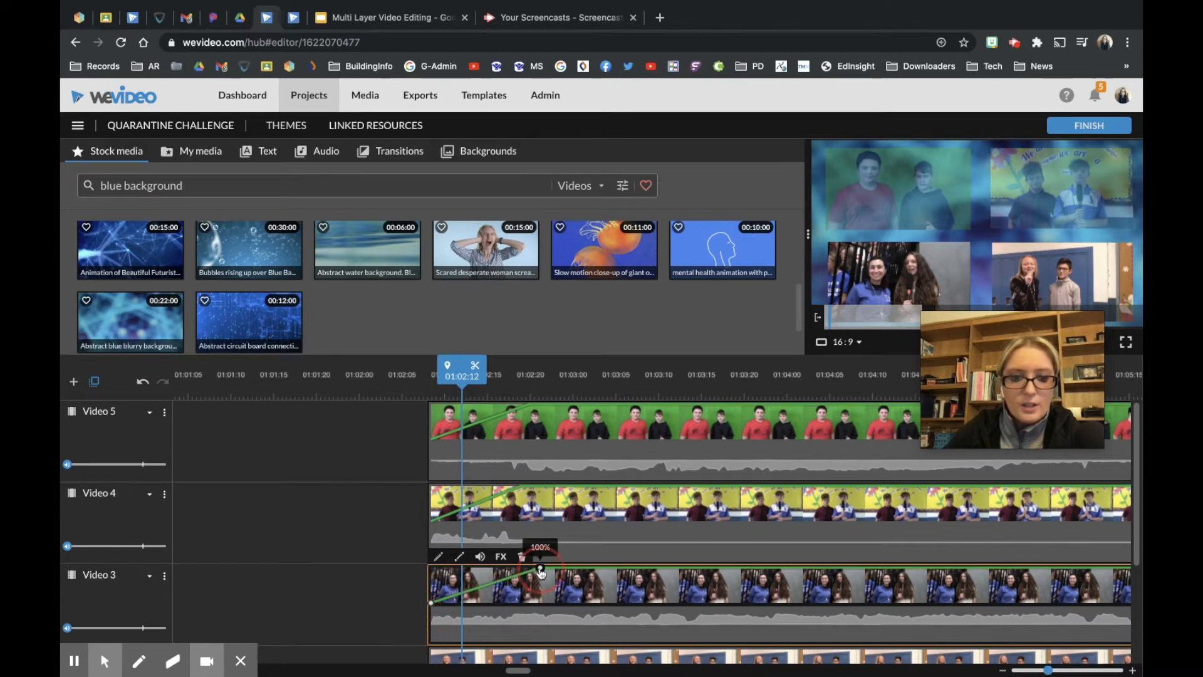
# Give the Video 2 clip an opacity fade-in from fully transparent at its start to 100% at about 01:02:21
pyautogui.scroll(-2, 526, 577)
pyautogui.click(491, 600)
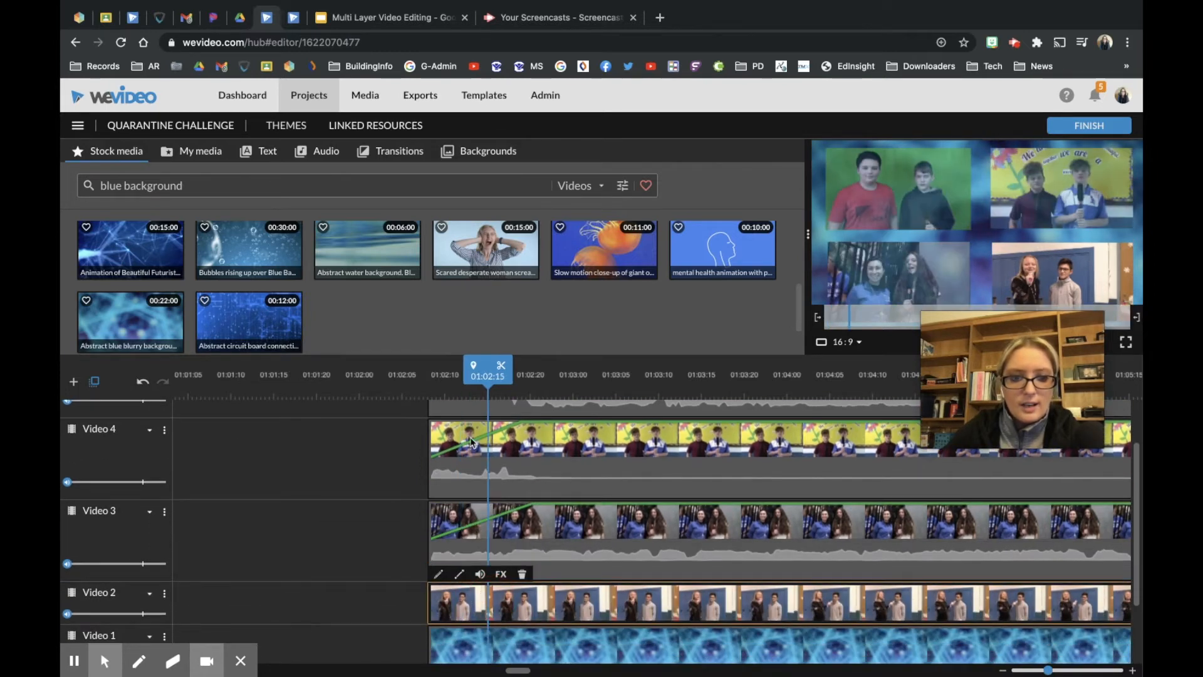
pyautogui.click(459, 574)
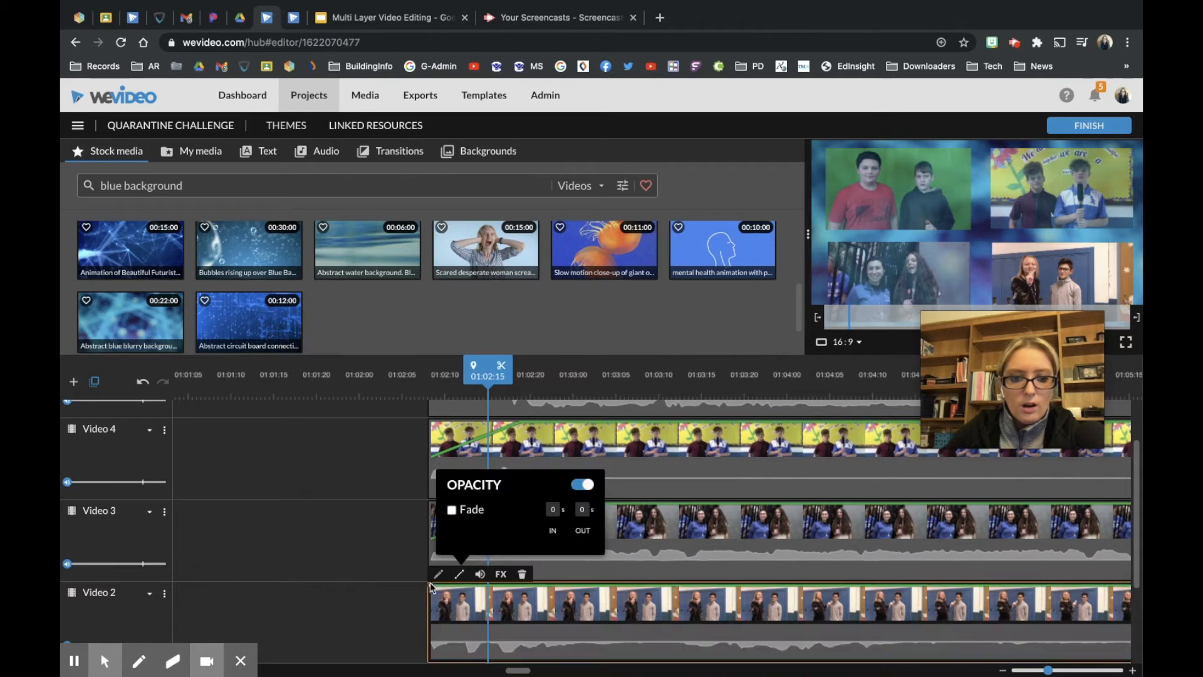
pyautogui.click(431, 587)
pyautogui.moveTo(432, 587); pyautogui.dragTo(428, 631)
pyautogui.moveTo(433, 620)
pyautogui.hotkey('ctrl', 'z')
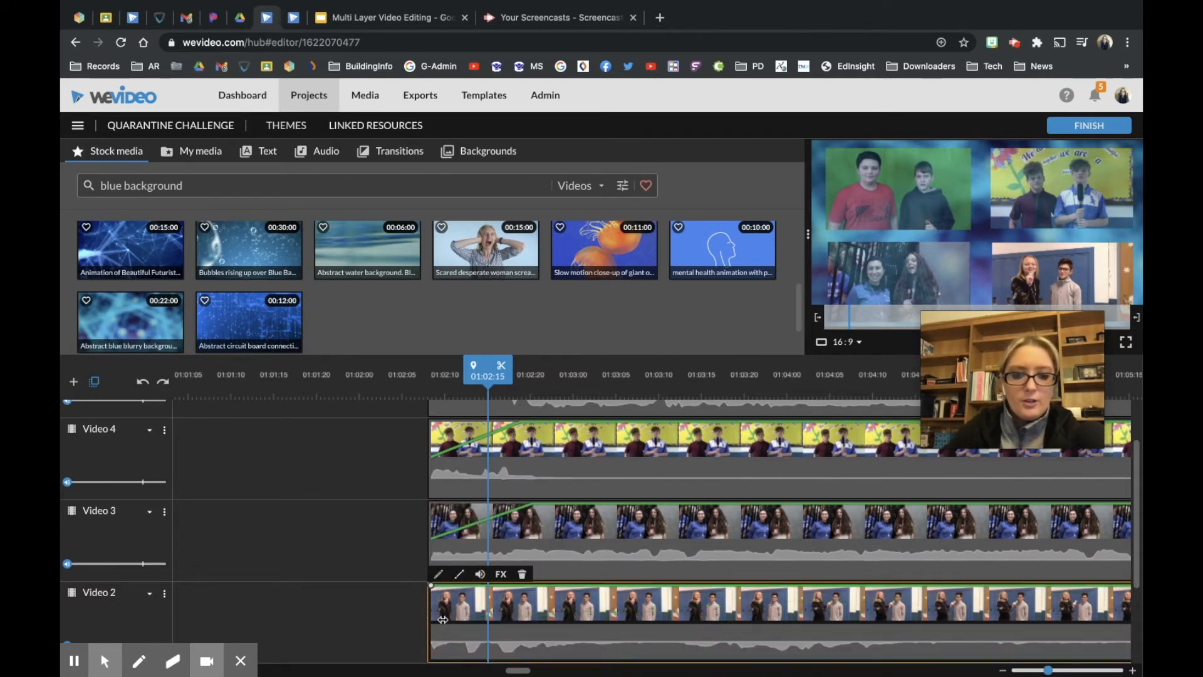
pyautogui.click(537, 585)
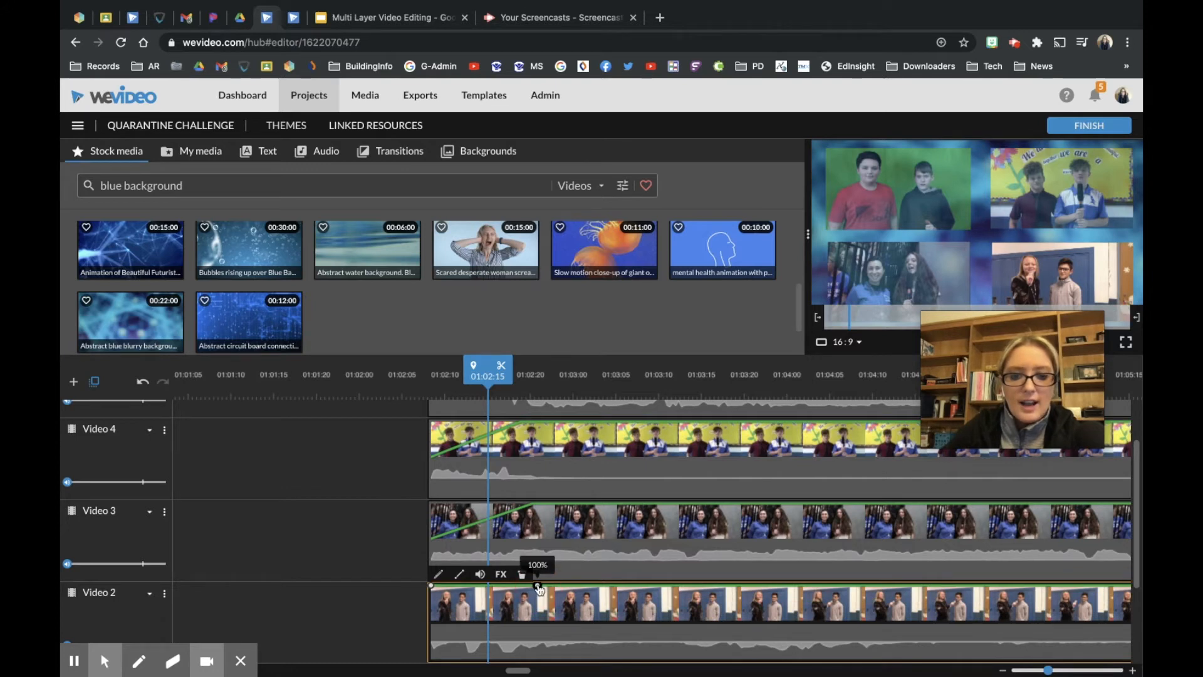
pyautogui.moveTo(432, 585); pyautogui.dragTo(431, 620)
pyautogui.scroll(-3, 495, 464)
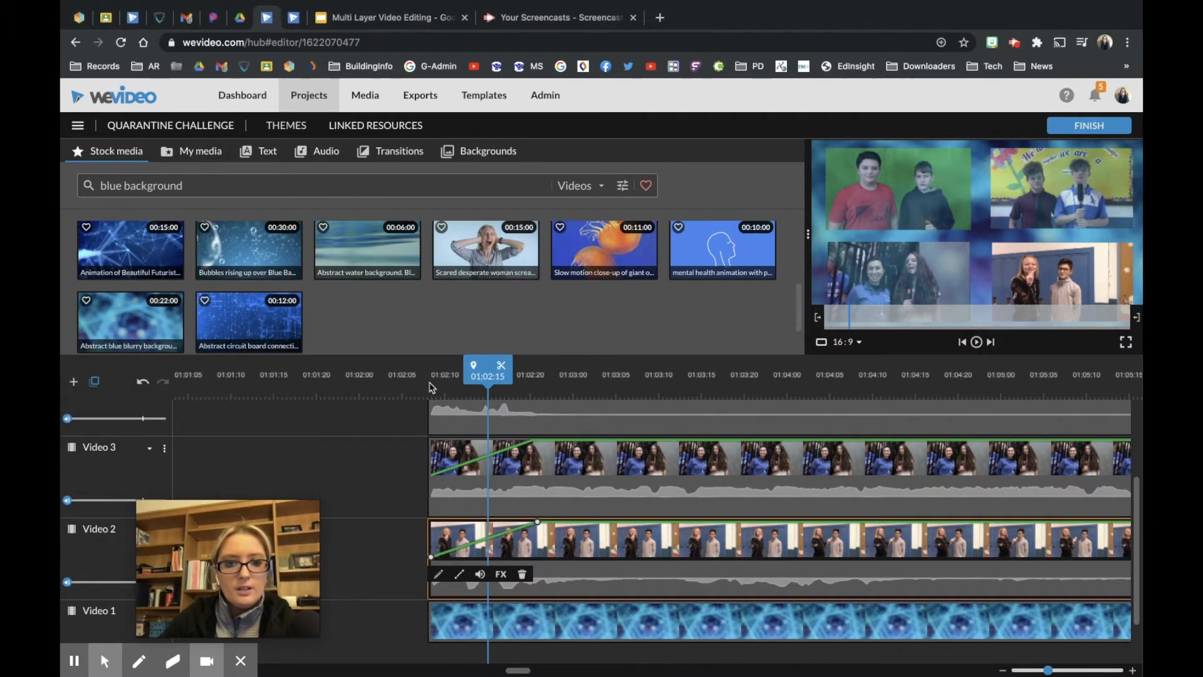
# Play the four-clip grid from just before its start to check the fade-ins, and look over the layered tracks
pyautogui.moveTo(486, 378); pyautogui.dragTo(423, 391)
pyautogui.press('space')
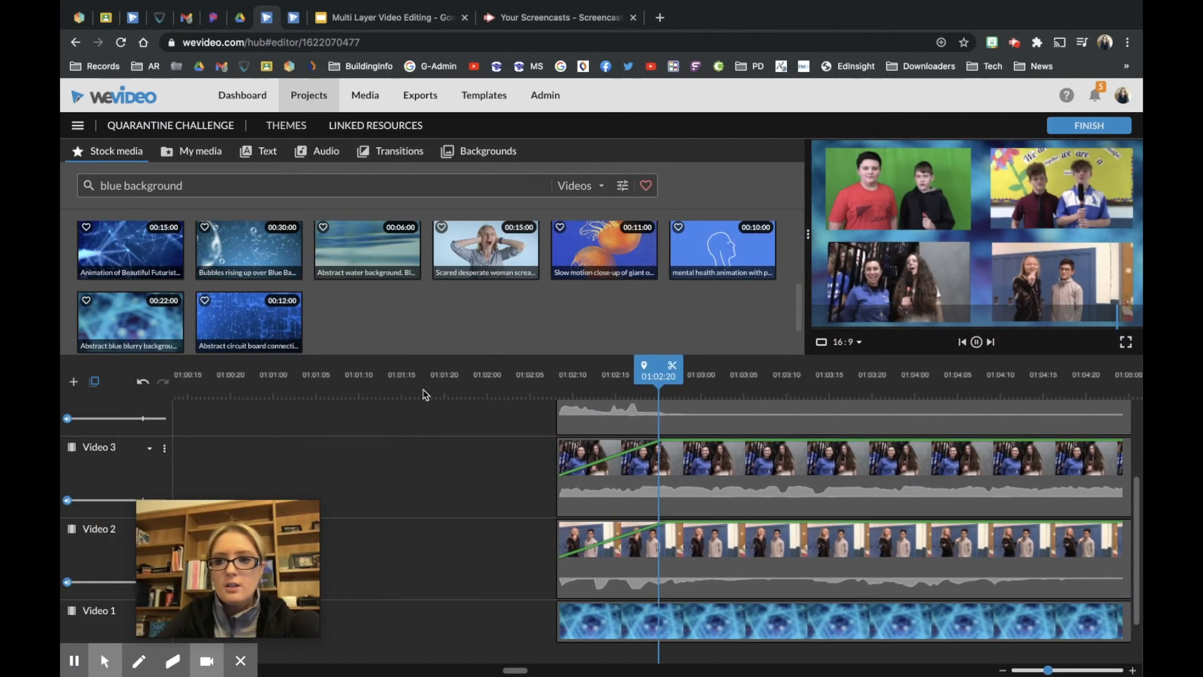
pyautogui.press('space')
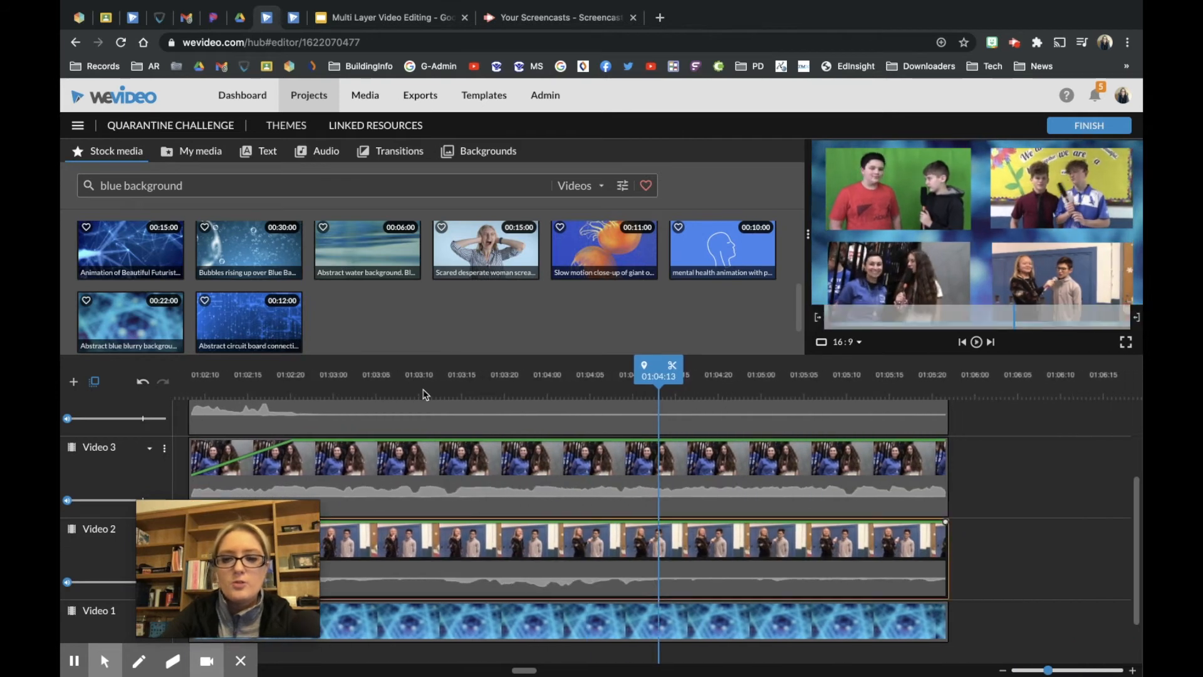
pyautogui.moveTo(1049, 670); pyautogui.dragTo(979, 661)
pyautogui.scroll(5, 793, 439)
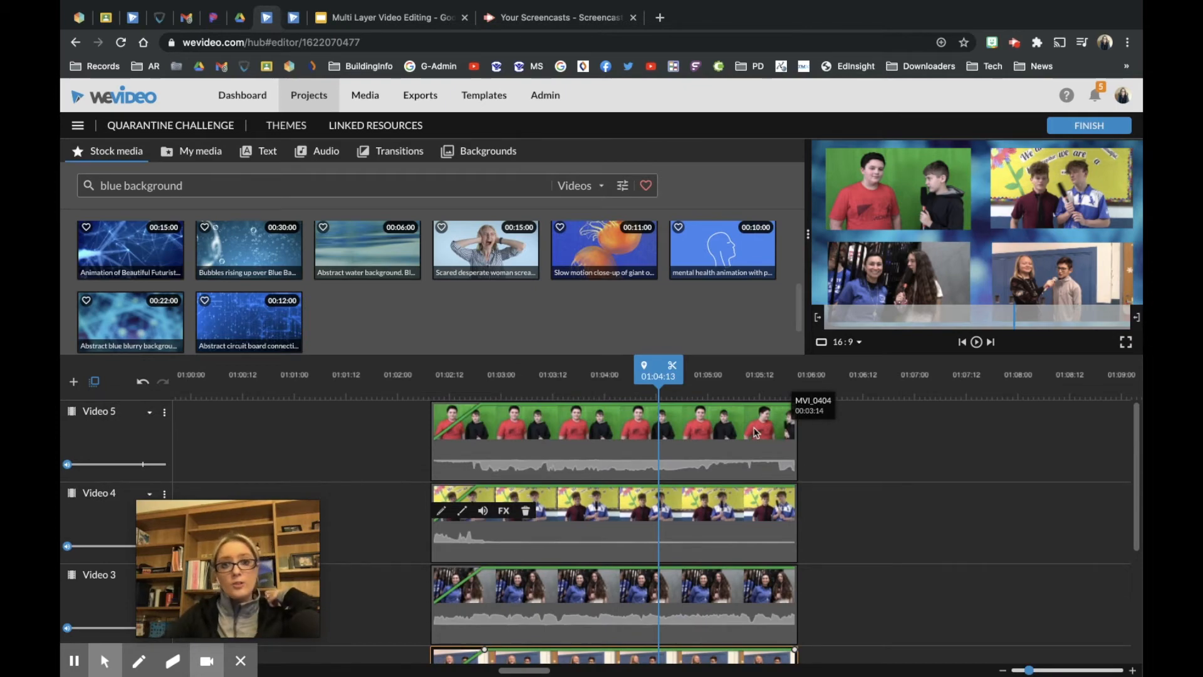
pyautogui.scroll(-1, 756, 433)
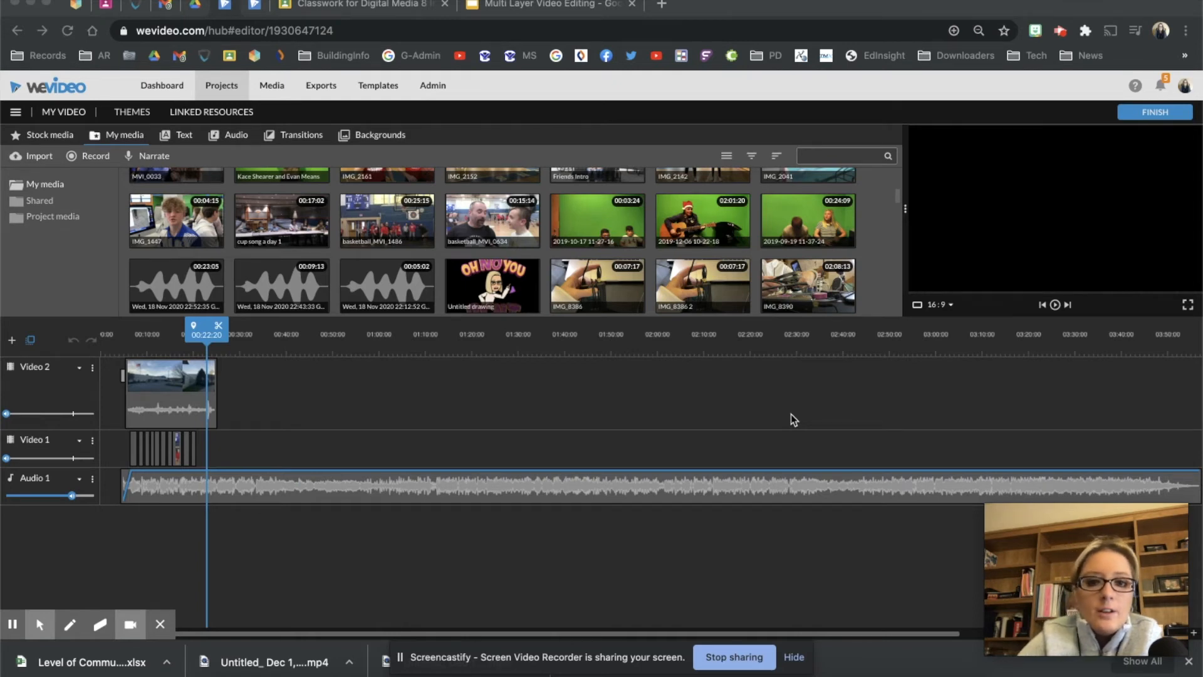
# Play the My Video project from about 00:06:14 to review its overlaid clips
pyautogui.moveTo(191, 330); pyautogui.dragTo(131, 339)
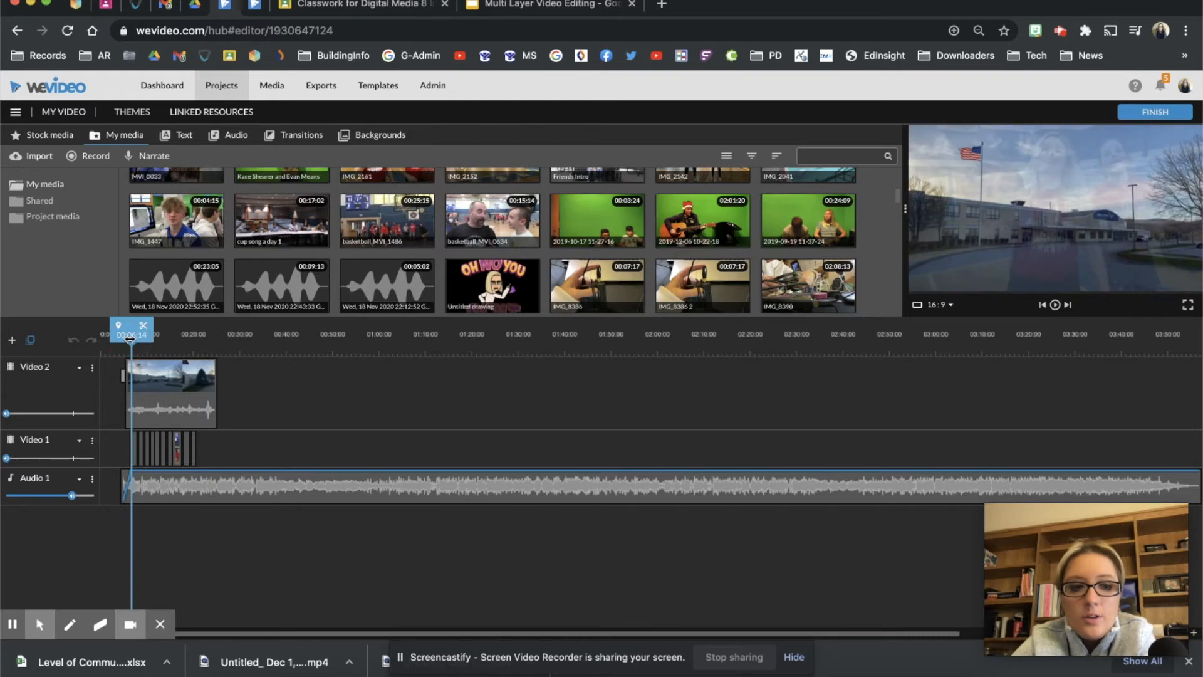
pyautogui.press('space')
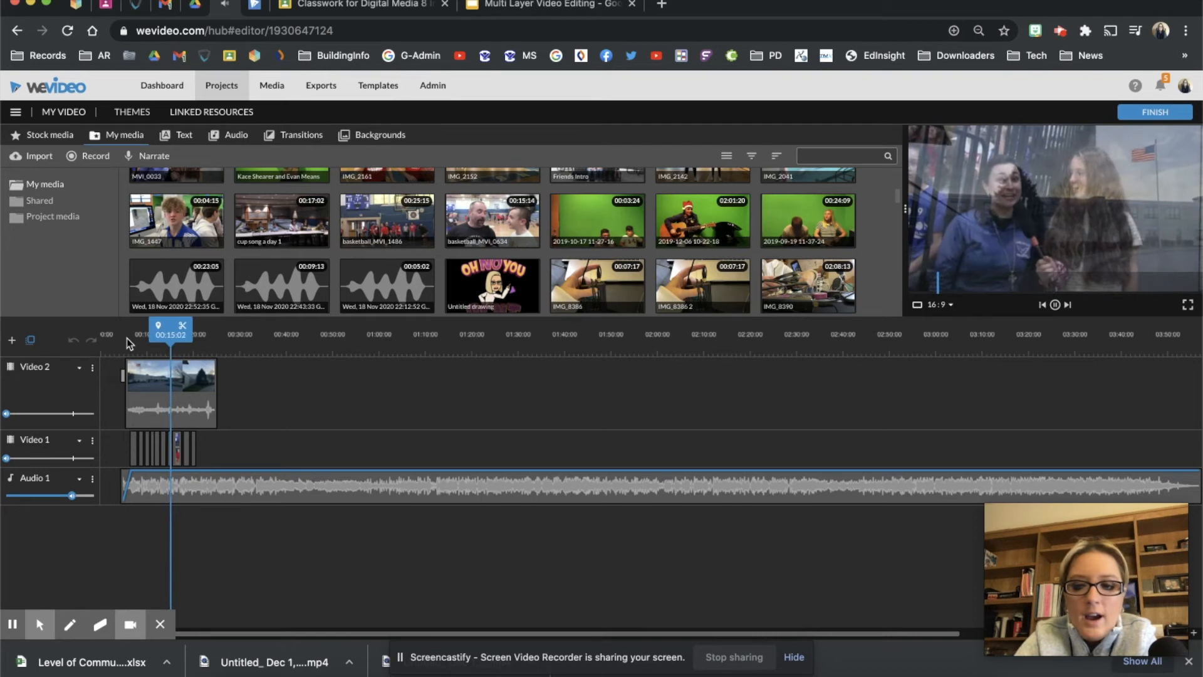
pyautogui.press('space')
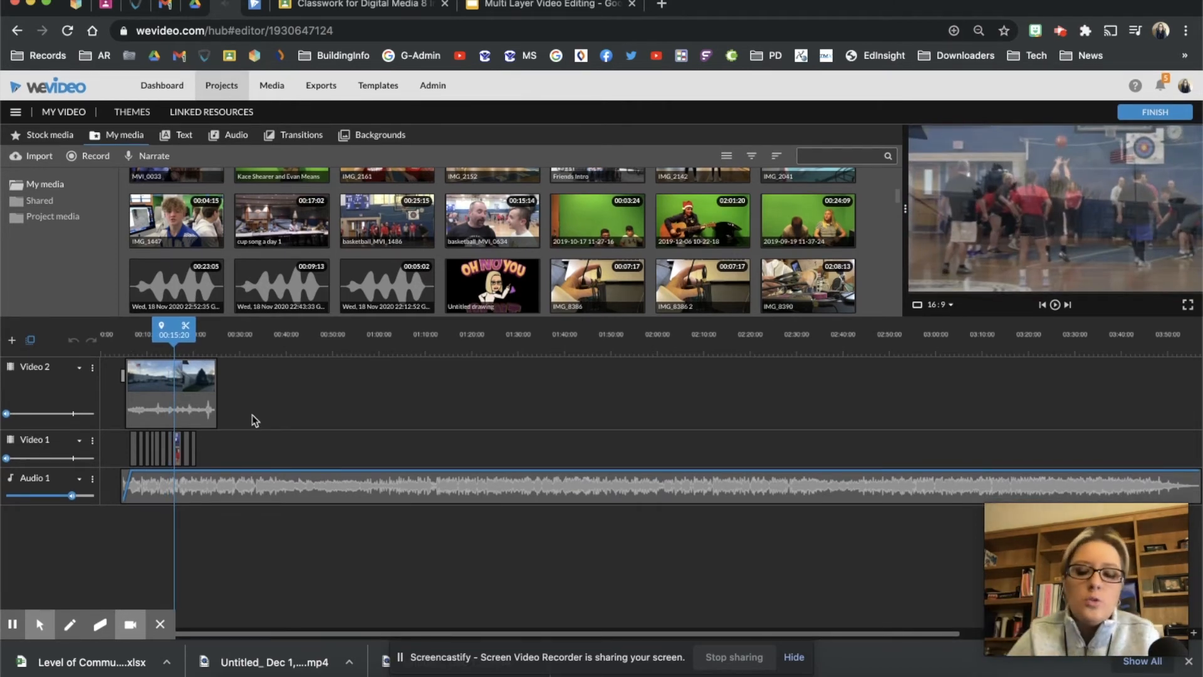
# Add two video tracks named Video 3 and Video 4 to the timeline
pyautogui.click(12, 344)
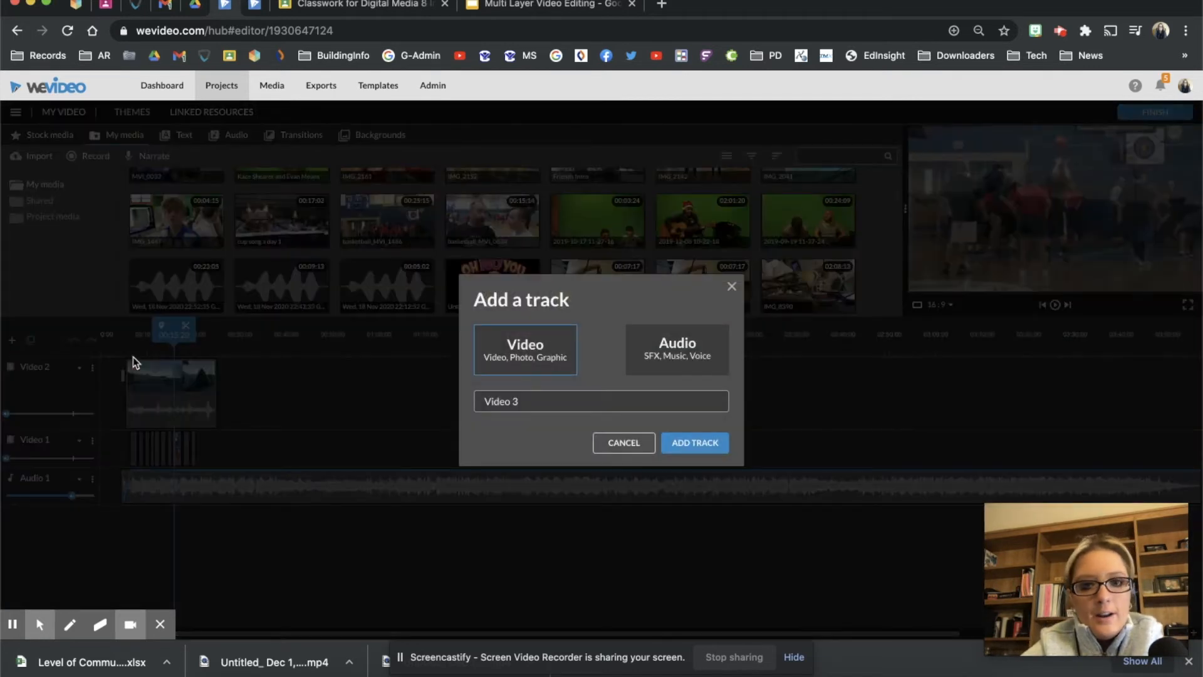
pyautogui.click(700, 444)
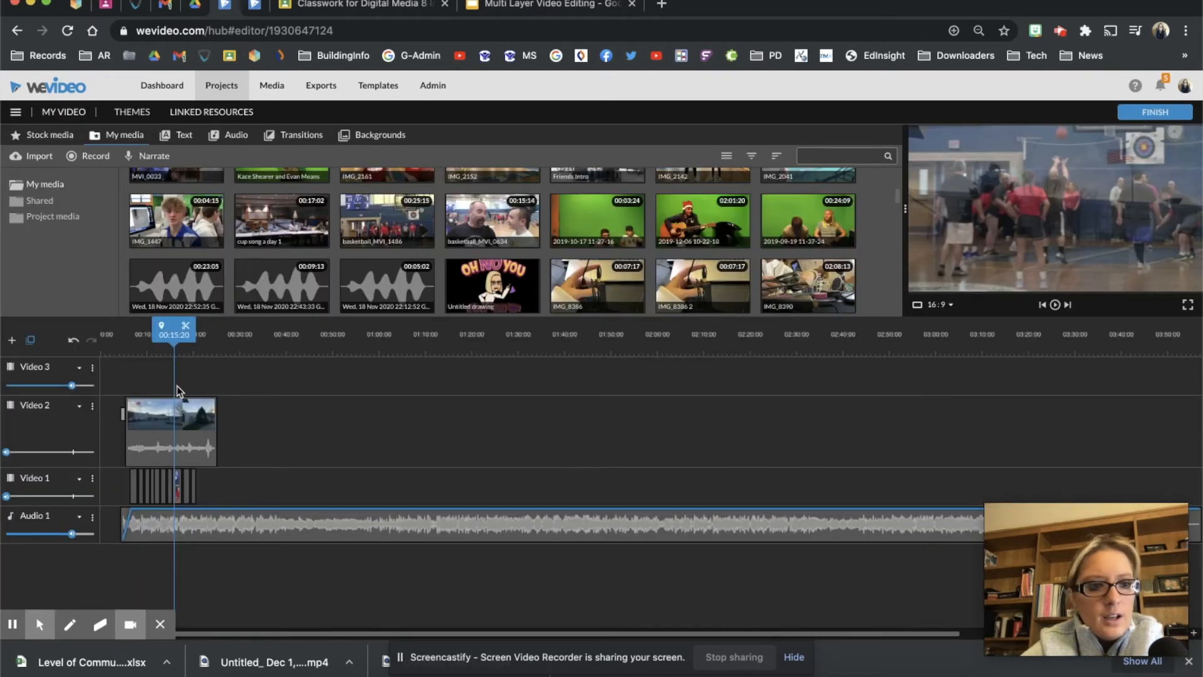
pyautogui.click(11, 341)
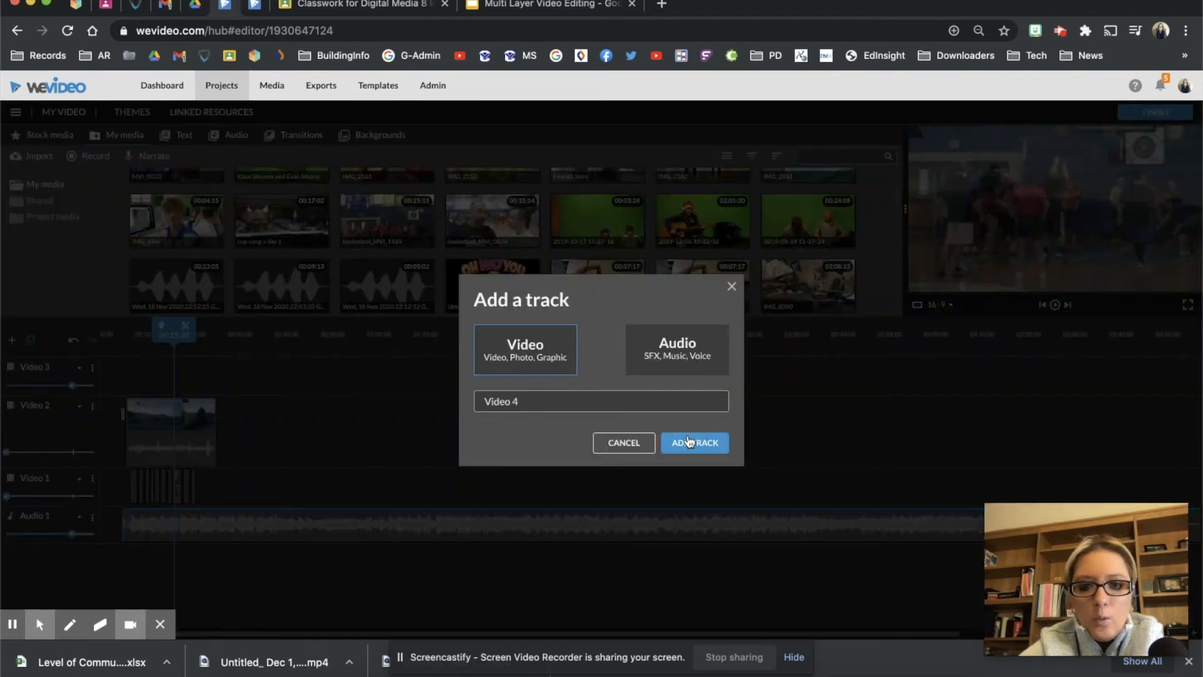
pyautogui.click(687, 444)
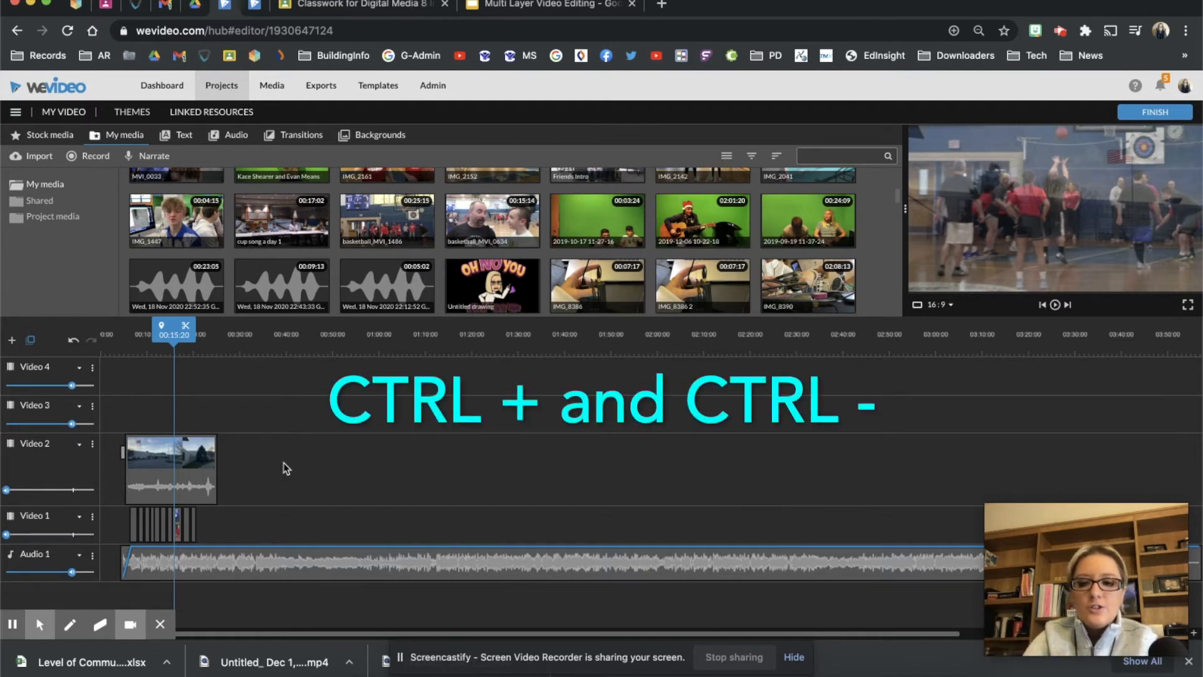
# Enlarge the browser page, and reduce its zoom until all timeline tracks fit on screen
pyautogui.hotkey('ctrl', '+')
pyautogui.hotkey('ctrl', '+')
pyautogui.hotkey('ctrl', '+')
pyautogui.hotkey('ctrl', '+')
pyautogui.hotkey('ctrl', '+')
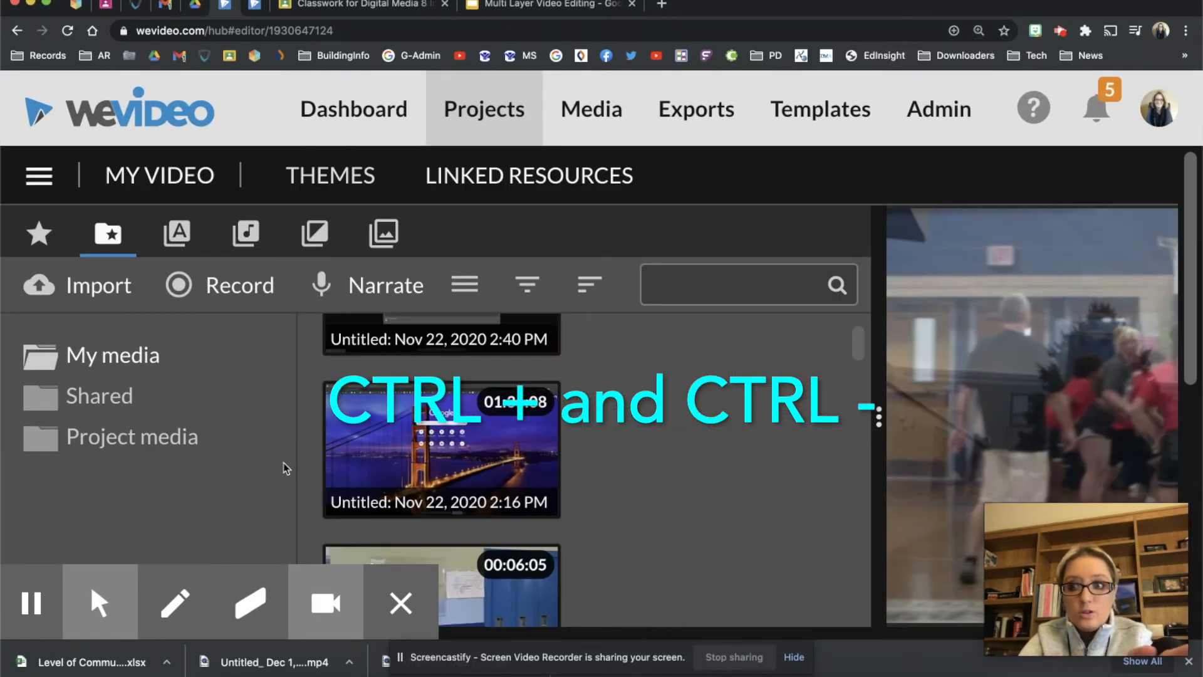
pyautogui.hotkey('ctrl', '-')
pyautogui.hotkey('ctrl', '-')
pyautogui.hotkey('ctrl', '-')
pyautogui.hotkey('ctrl', '-')
pyautogui.hotkey('ctrl', '-')
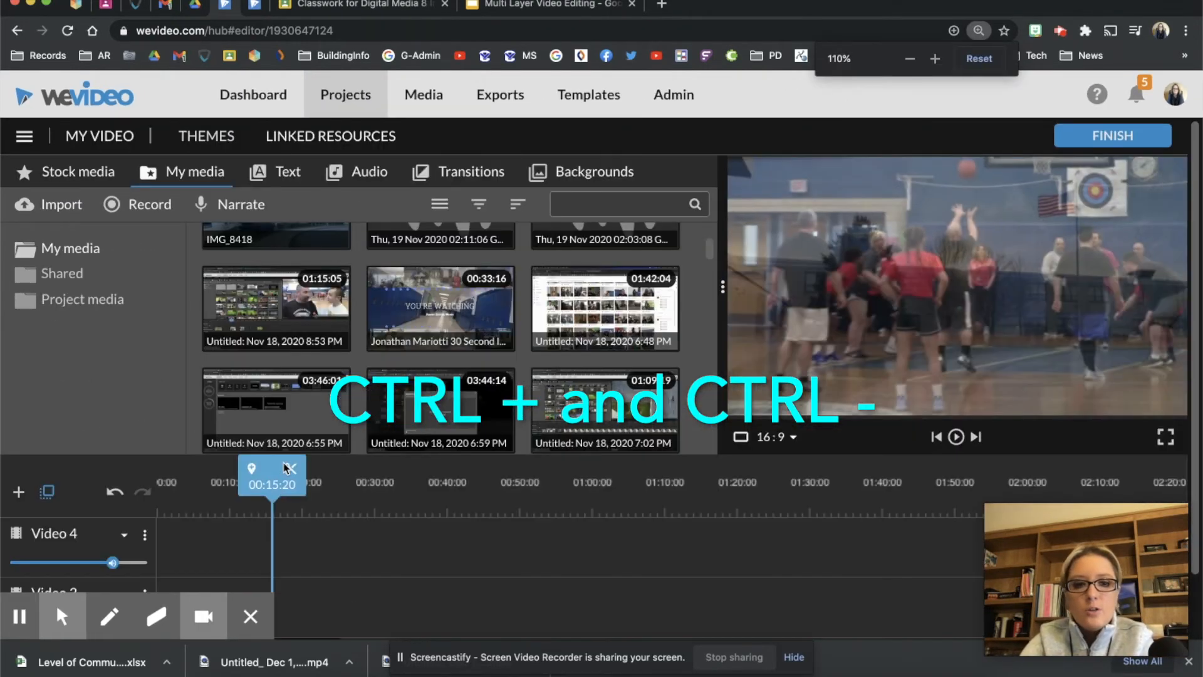
pyautogui.hotkey('ctrl', '-')
pyautogui.hotkey('ctrl', '-')
pyautogui.hotkey('ctrl', '-')
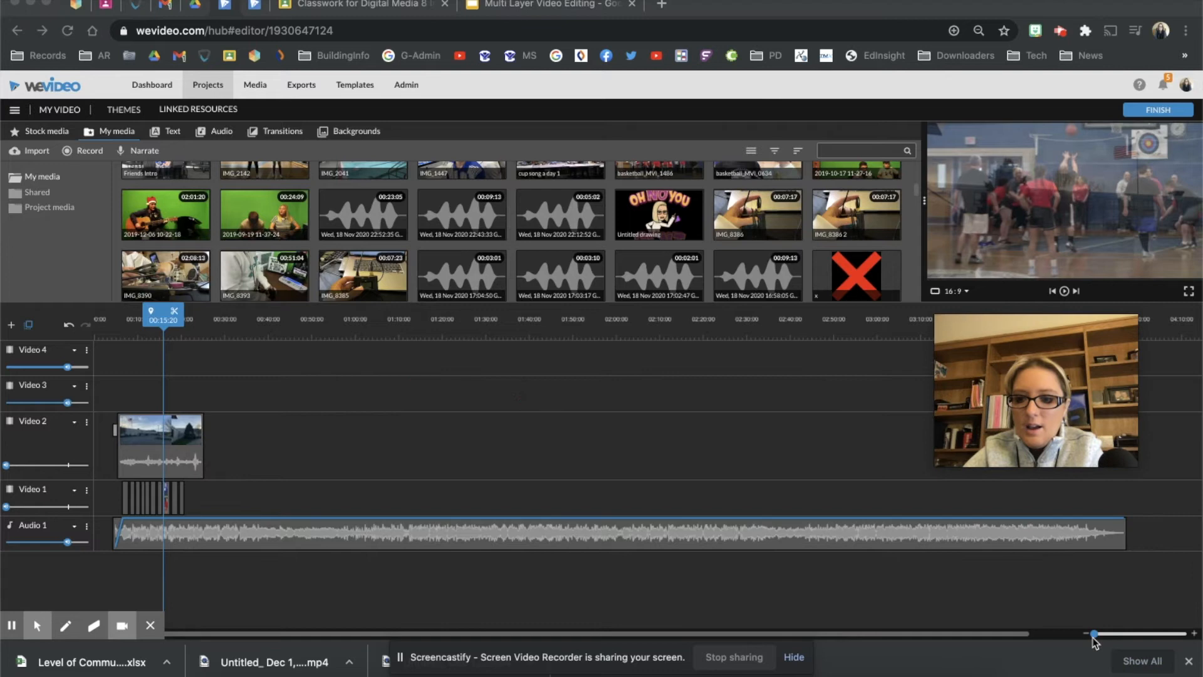
# Add another video track named Video 5 to the timeline
pyautogui.moveTo(1095, 635)
pyautogui.mouseDown()
pyautogui.moveTo(1115, 635)
pyautogui.moveTo(1094, 636)
pyautogui.mouseUp()
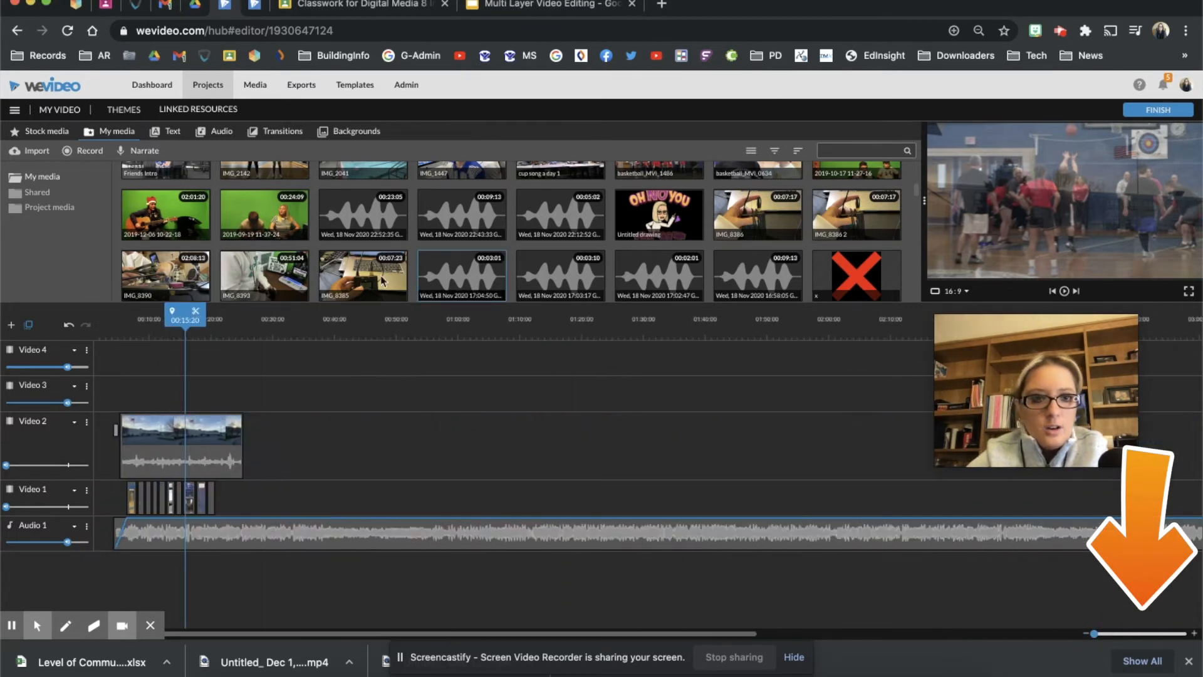
pyautogui.click(11, 324)
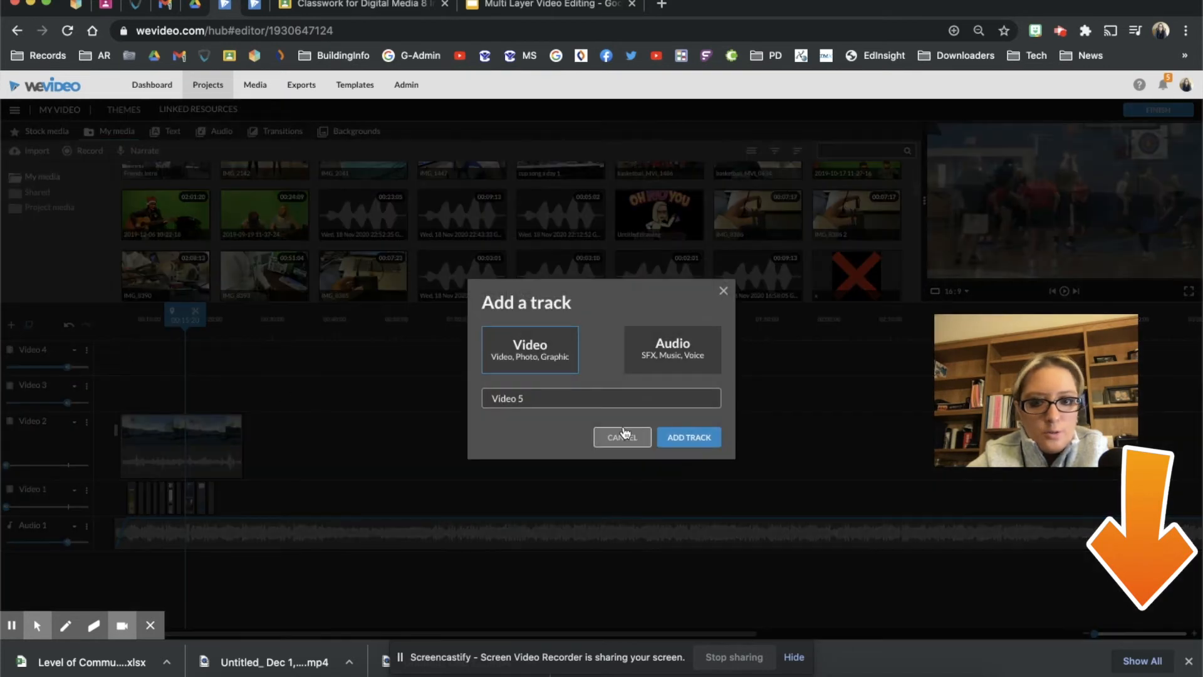
pyautogui.click(680, 435)
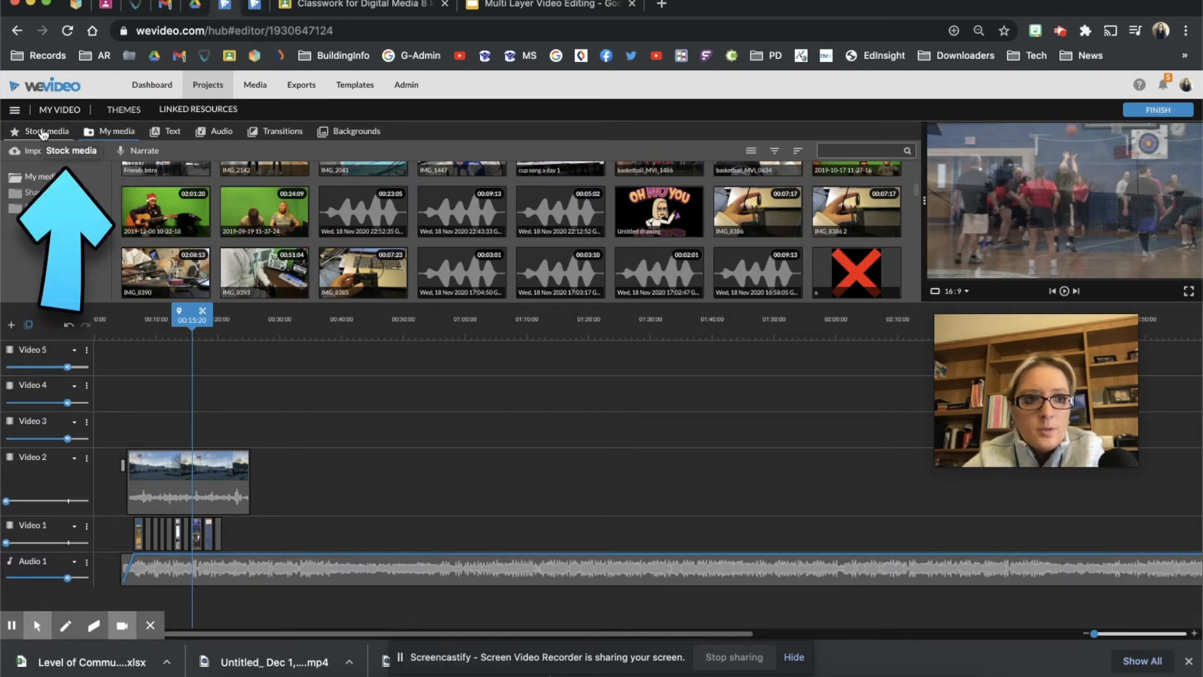
# Search the stock media for "colorful background" and restrict the results to videos
pyautogui.click(36, 134)
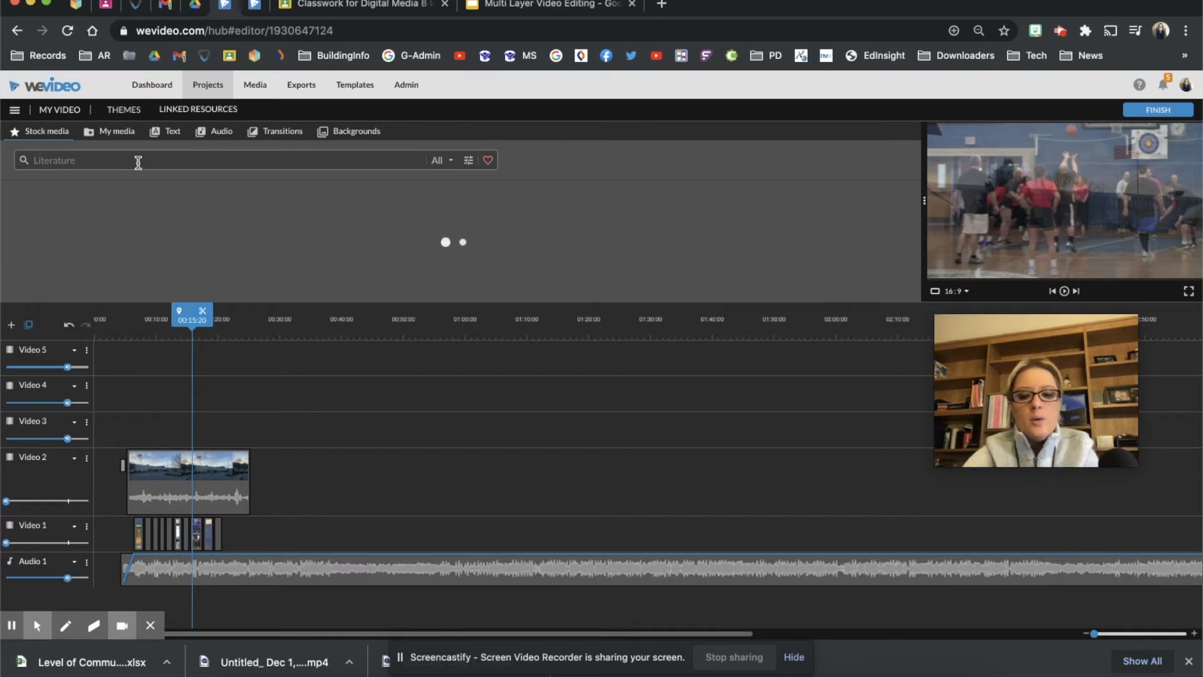
pyautogui.write('colorful background')
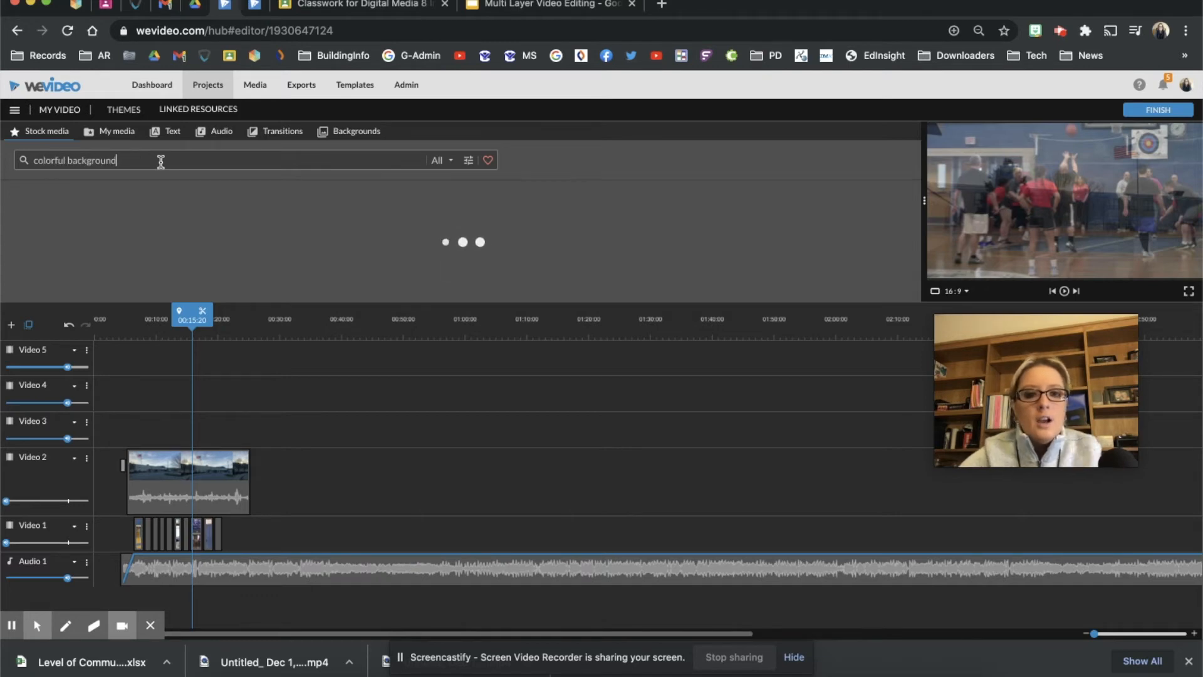
pyautogui.click(441, 161)
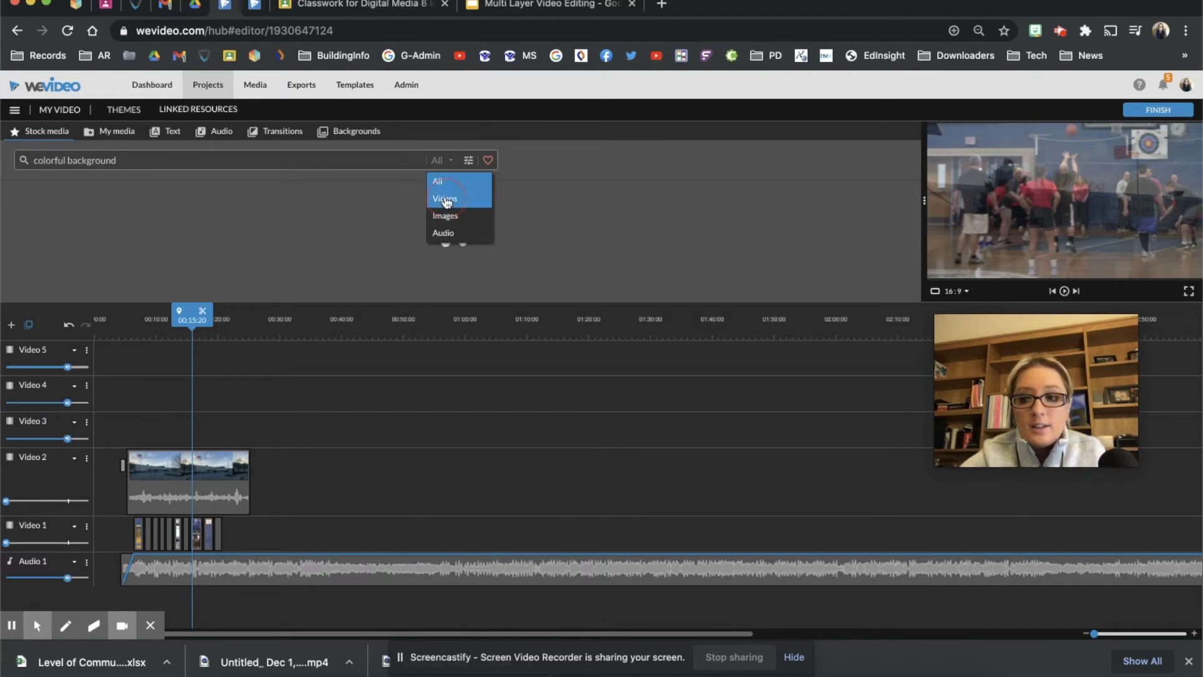
pyautogui.click(446, 198)
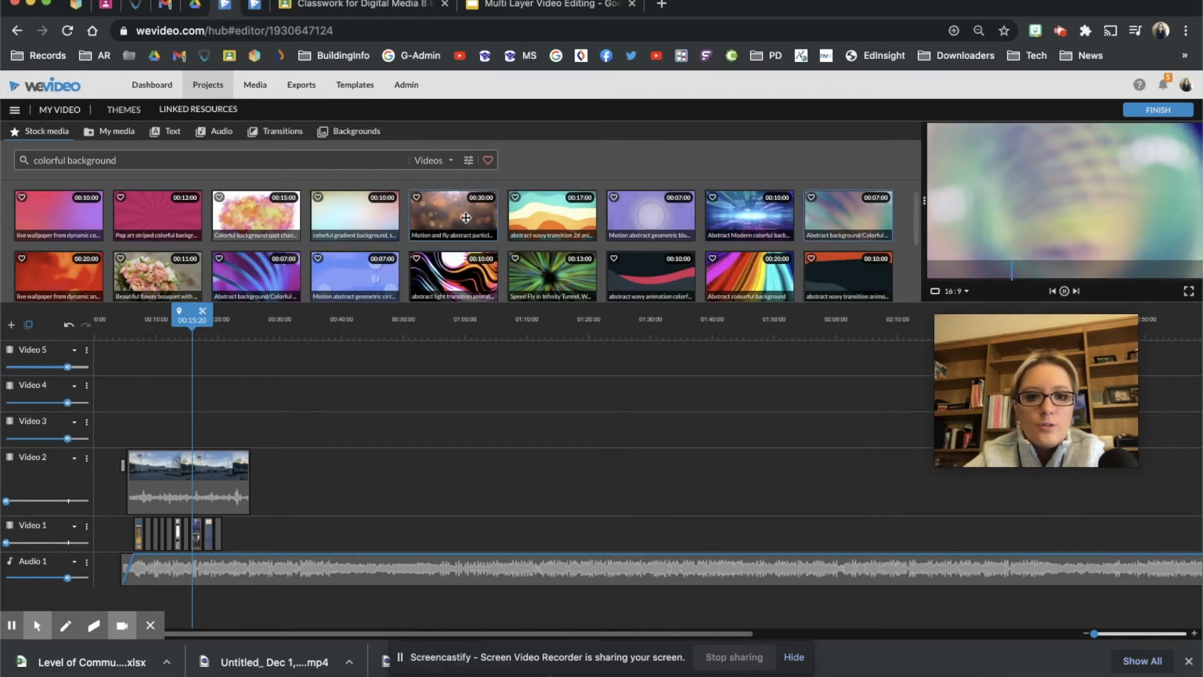
# Place the 7-second purple-blue "Abstract background/Colorful" stock video at the start of the Video 3 track
pyautogui.scroll(-3, 737, 249)
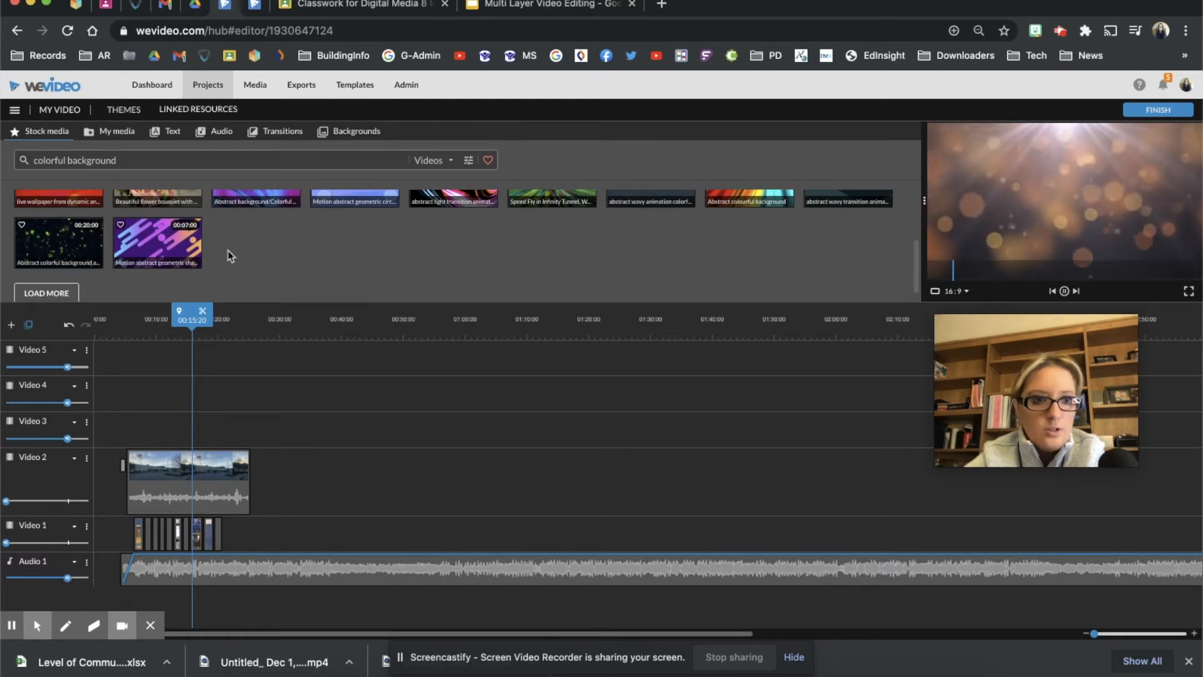
pyautogui.scroll(3, 260, 280)
pyautogui.moveTo(260, 279); pyautogui.dragTo(100, 426)
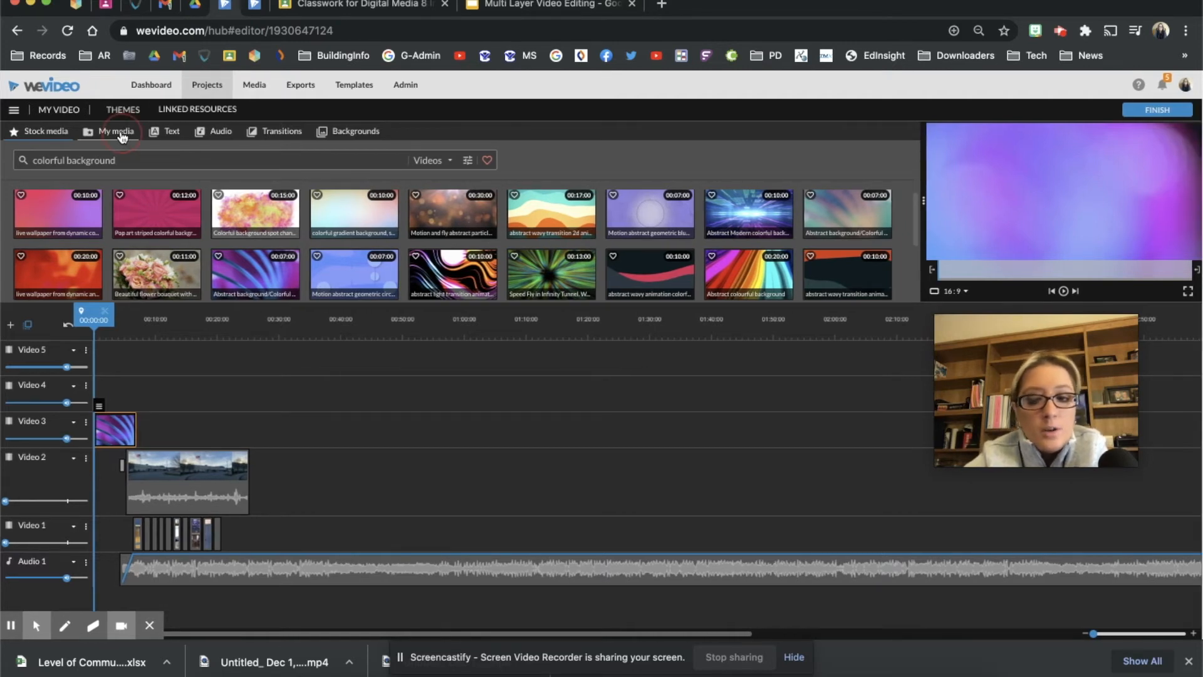
# Import the student's logo PNG dated Oct 30, 2020 from the CAMS Logo Circles folder into My media
pyautogui.click(113, 137)
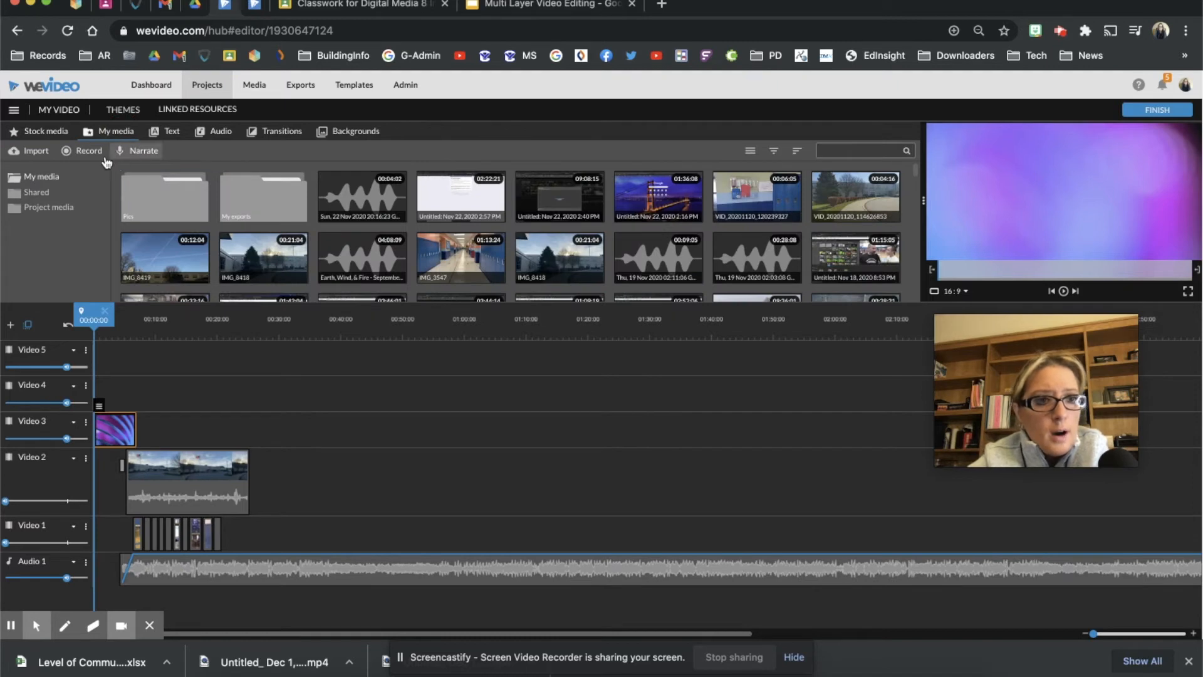
pyautogui.click(45, 154)
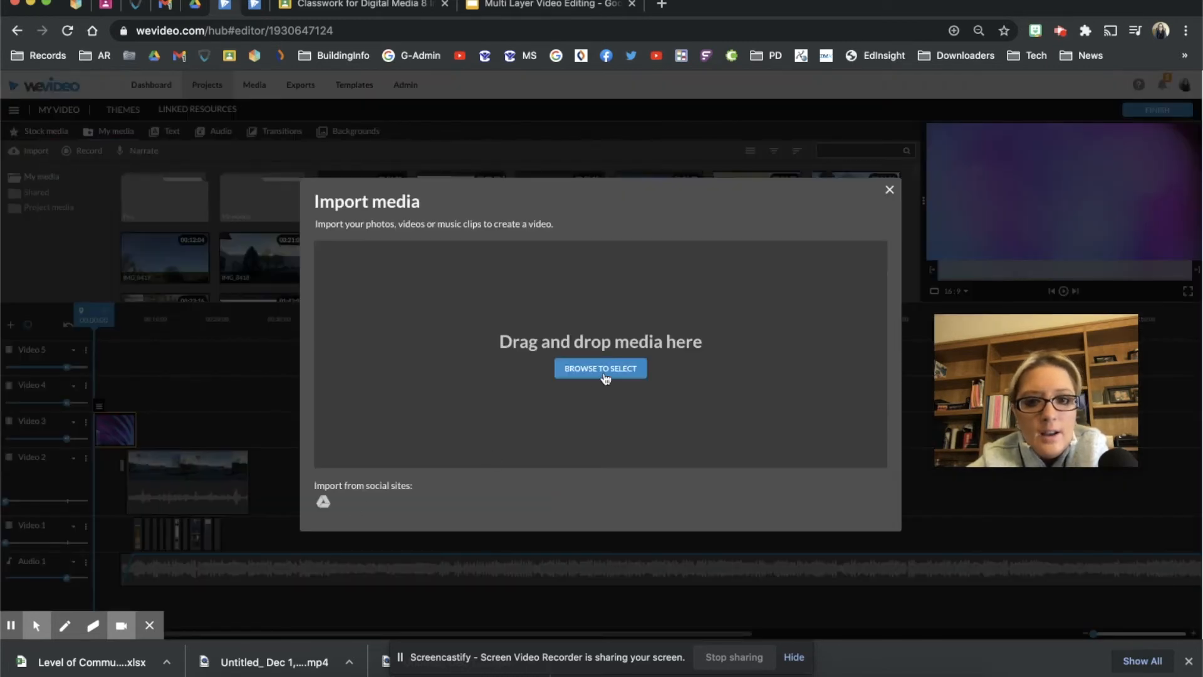
pyautogui.click(598, 370)
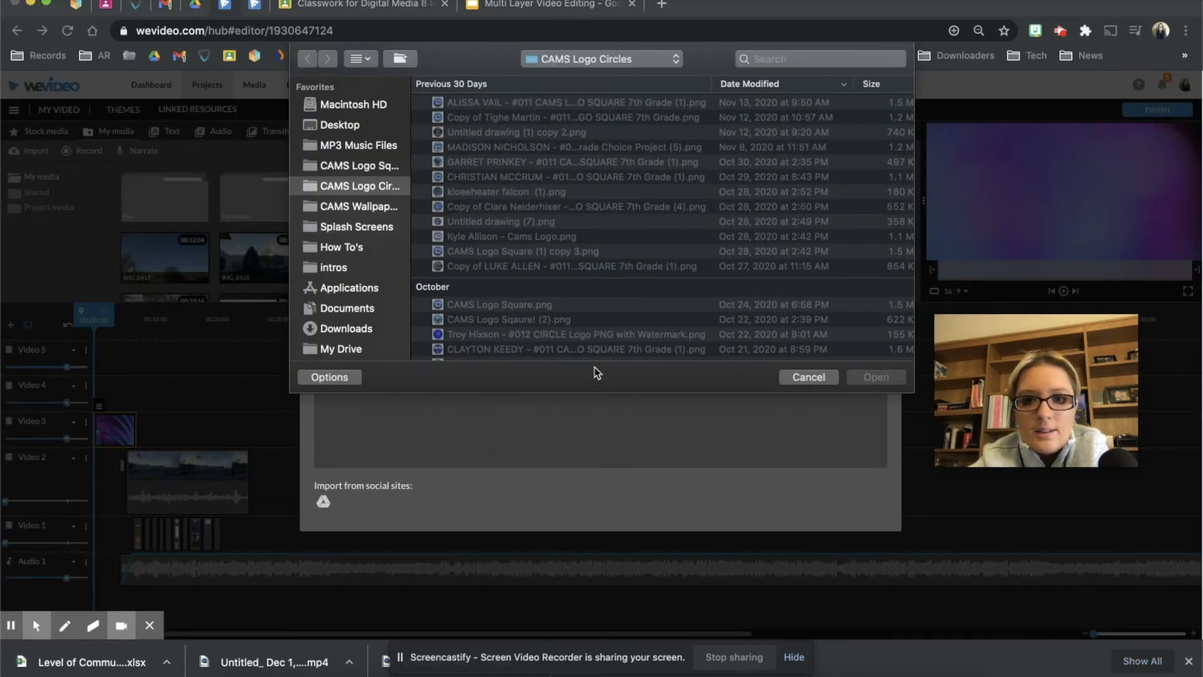
pyautogui.scroll(-1, 589, 197)
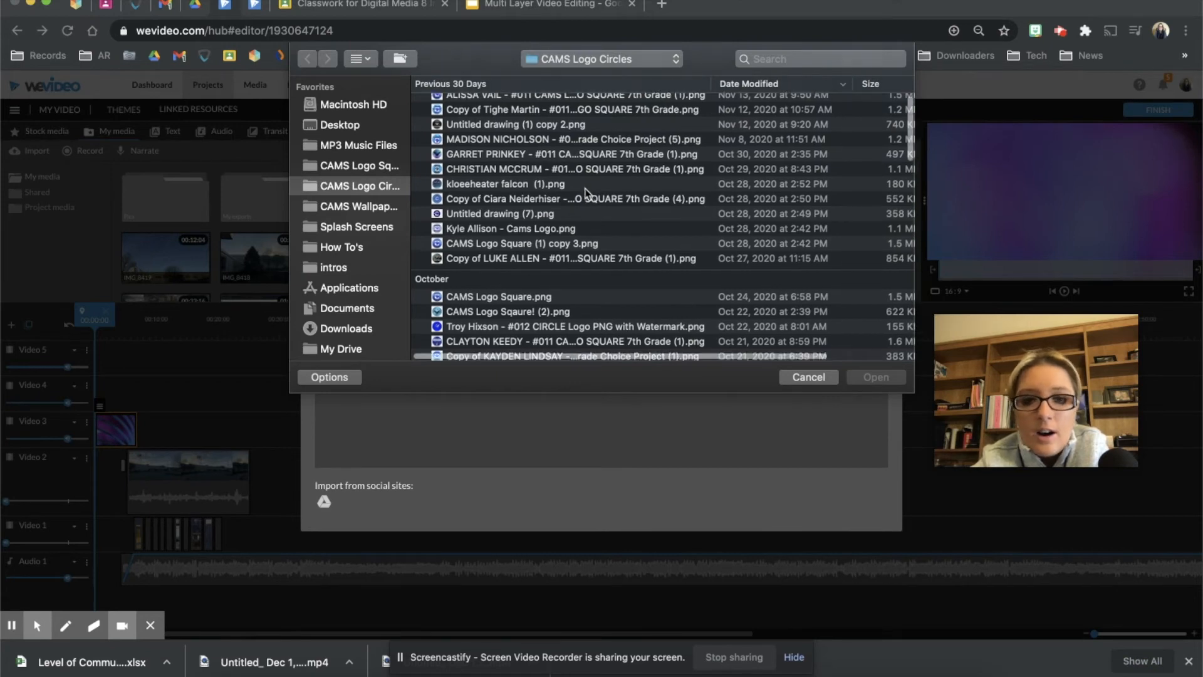
pyautogui.click(511, 155)
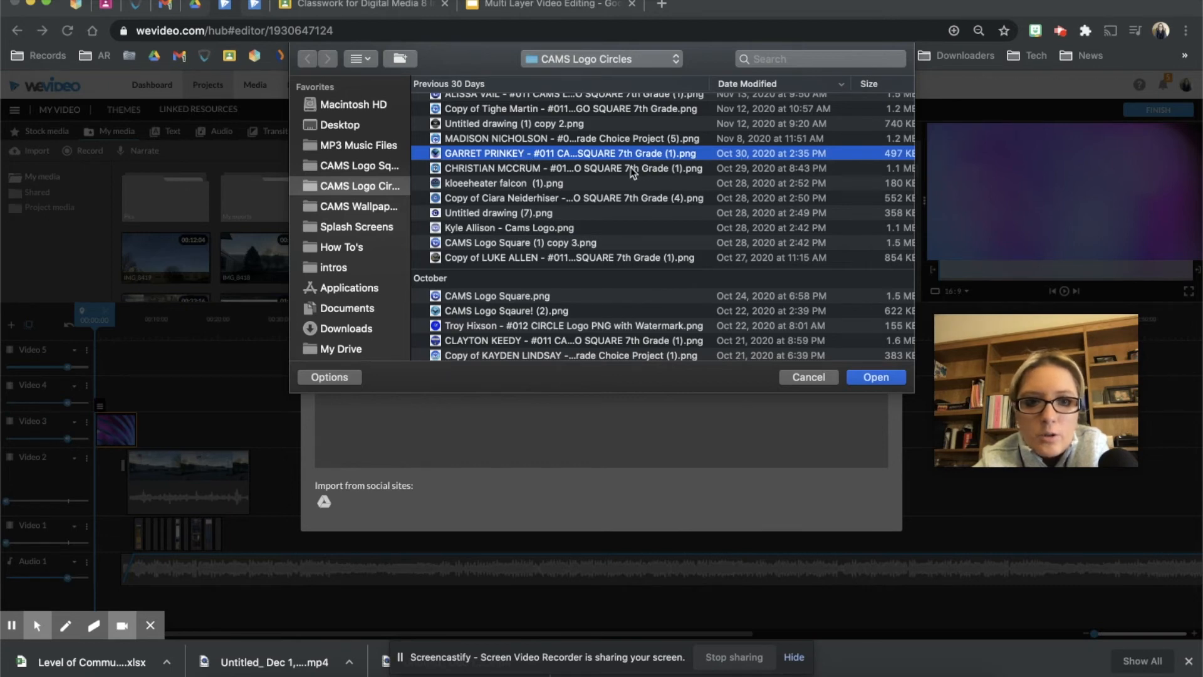
pyautogui.scroll(1, 708, 274)
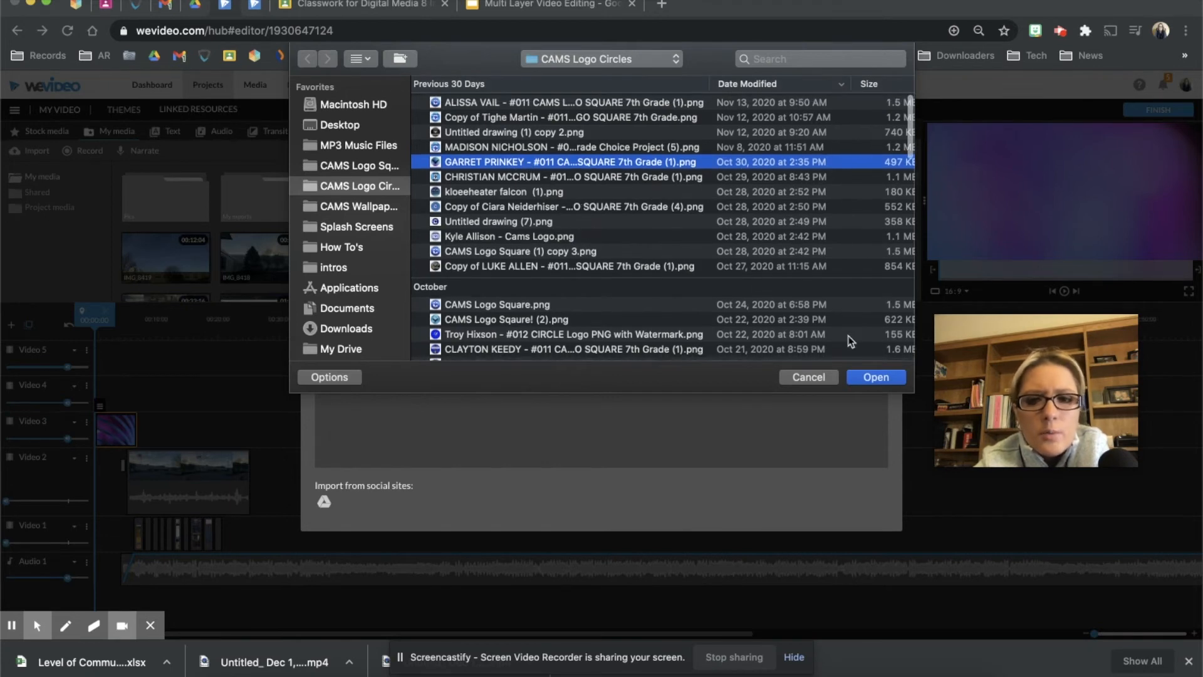
pyautogui.click(878, 376)
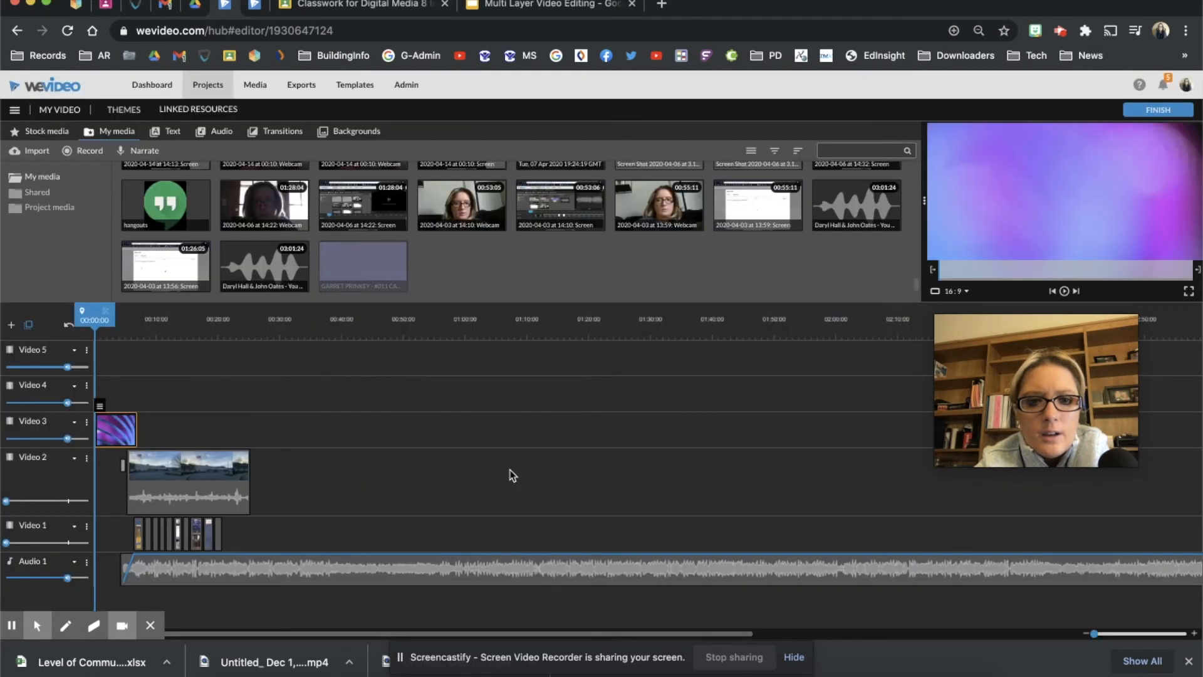
# Place the imported school logo at the start of the Video 4 track, above the stock background, and play the result
pyautogui.moveTo(351, 264); pyautogui.dragTo(106, 388)
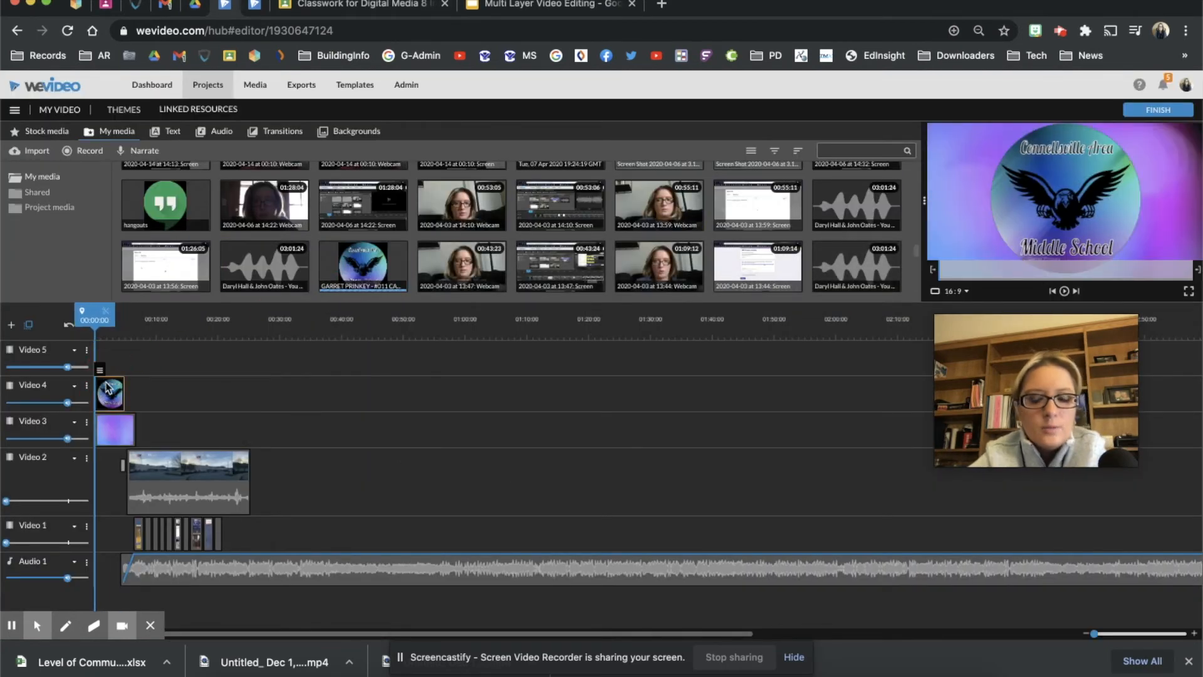
pyautogui.press('space')
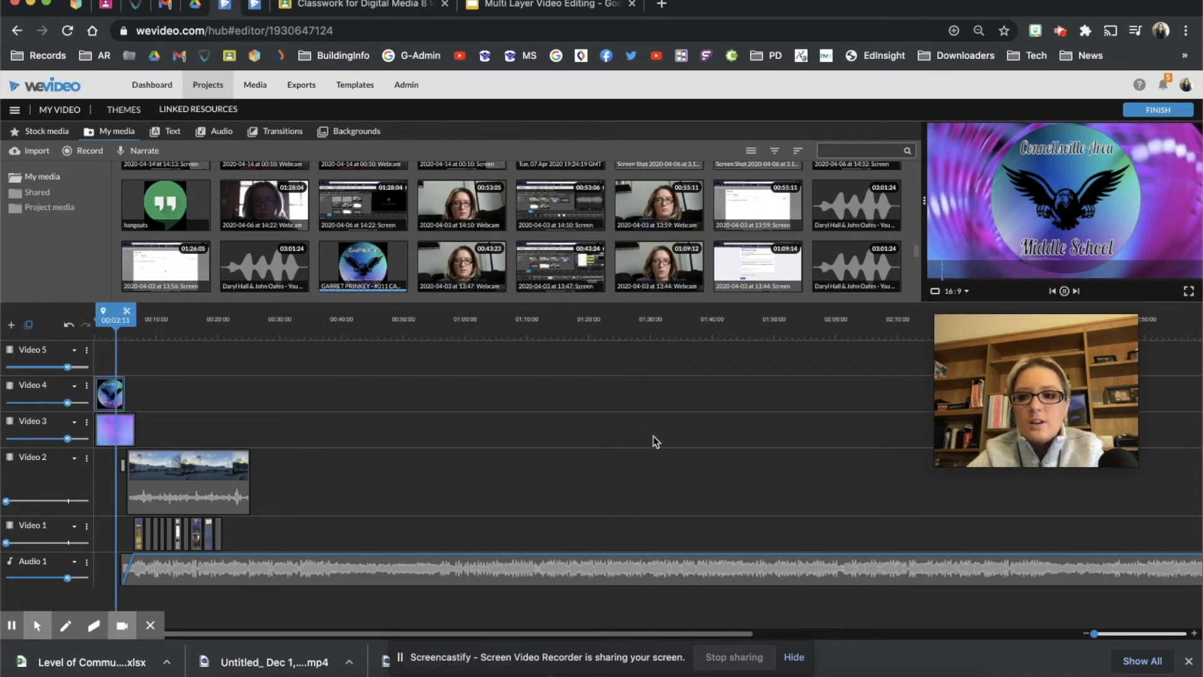
pyautogui.press('space')
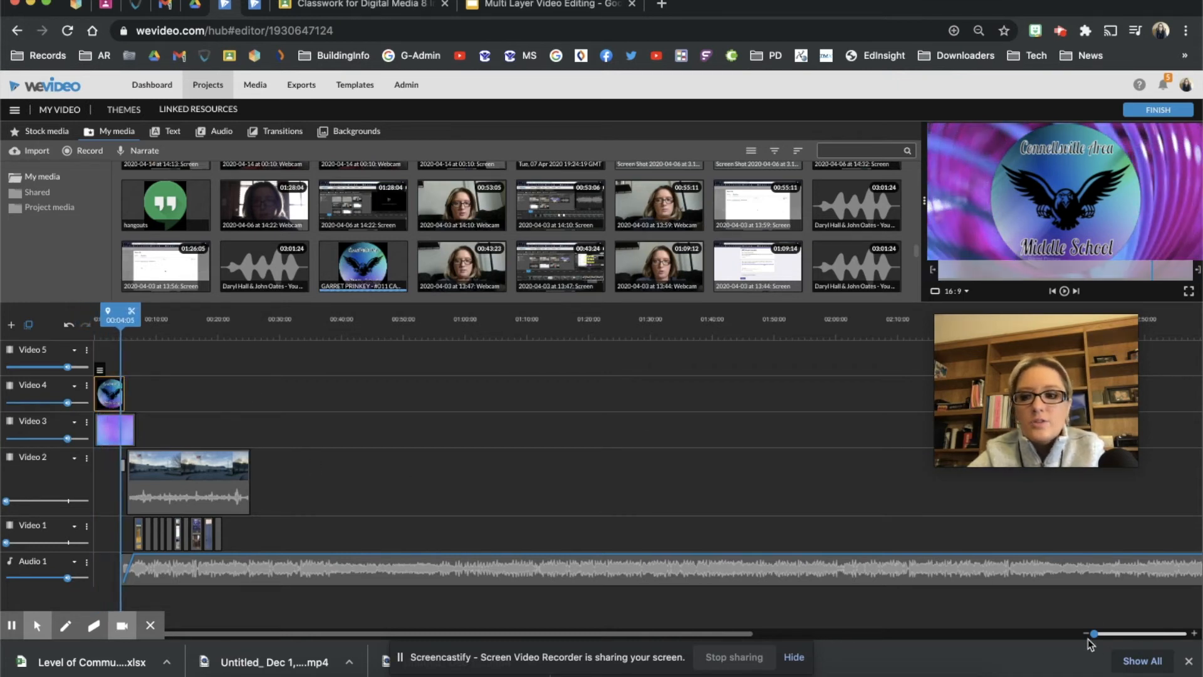
# Scale the logo clip on Video 4 down to 0.94 in its Transform settings
pyautogui.moveTo(1093, 634); pyautogui.dragTo(1102, 634)
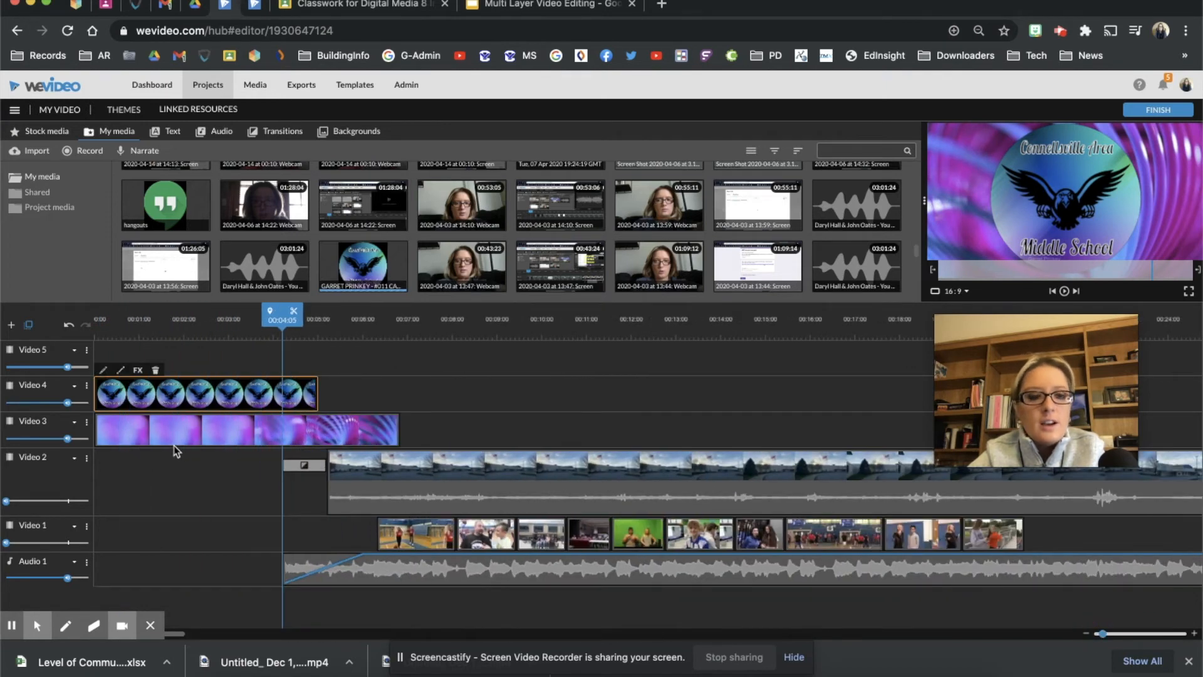
pyautogui.doubleClick(198, 395)
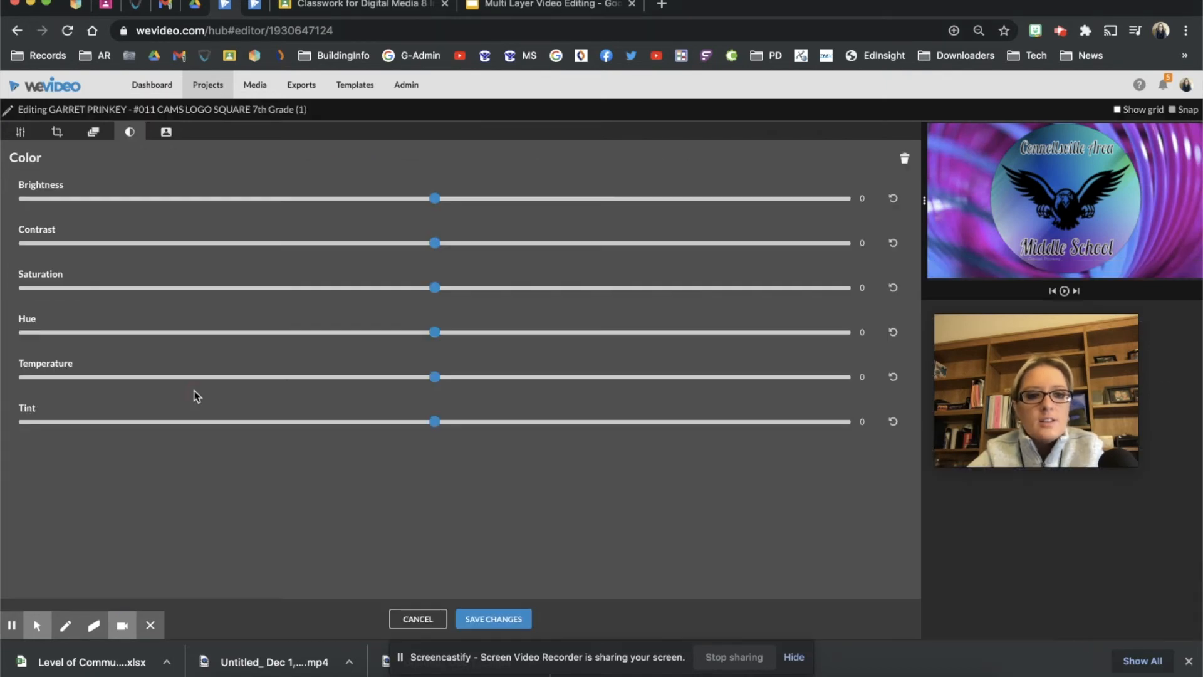
pyautogui.click(21, 132)
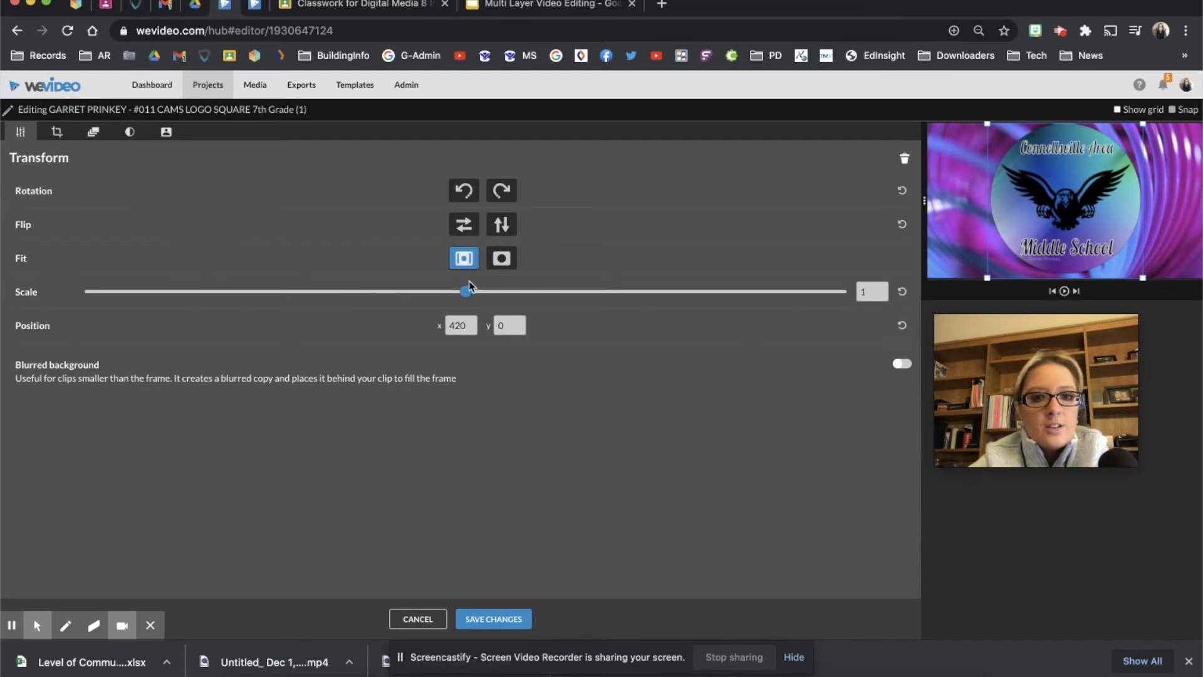
pyautogui.moveTo(465, 291)
pyautogui.mouseDown()
pyautogui.moveTo(382, 291)
pyautogui.moveTo(485, 292)
pyautogui.moveTo(416, 298)
pyautogui.moveTo(450, 302)
pyautogui.mouseUp()
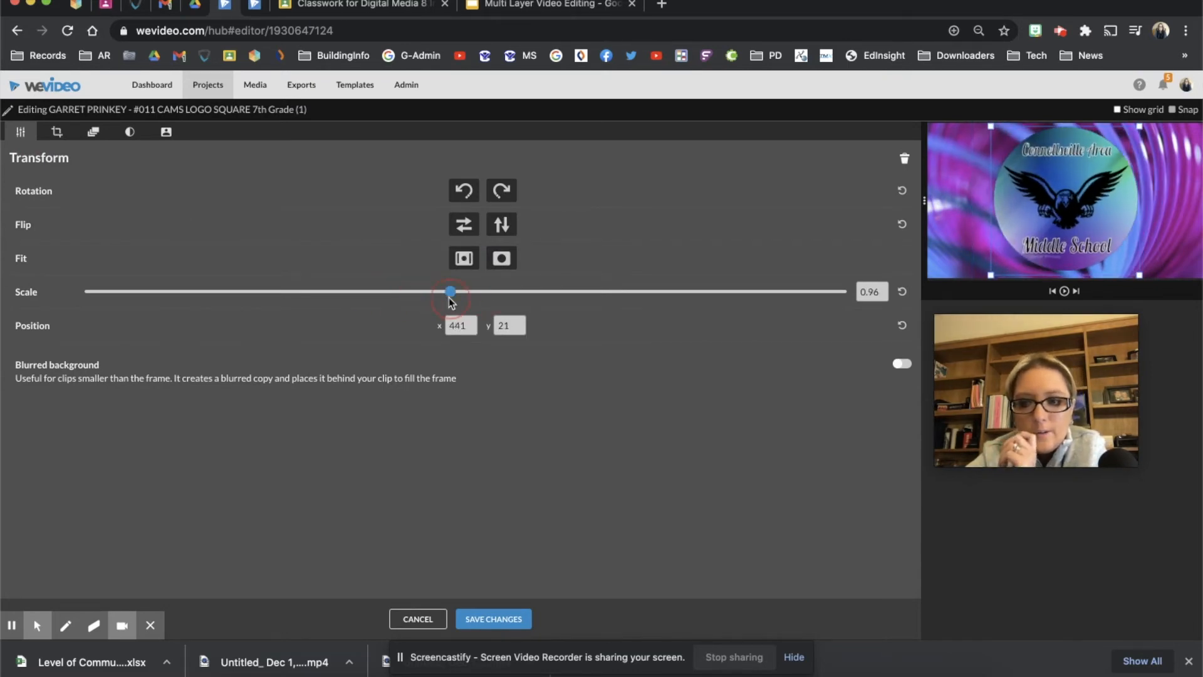
pyautogui.moveTo(450, 302)
pyautogui.mouseDown()
pyautogui.moveTo(429, 302)
pyautogui.moveTo(443, 299)
pyautogui.mouseUp()
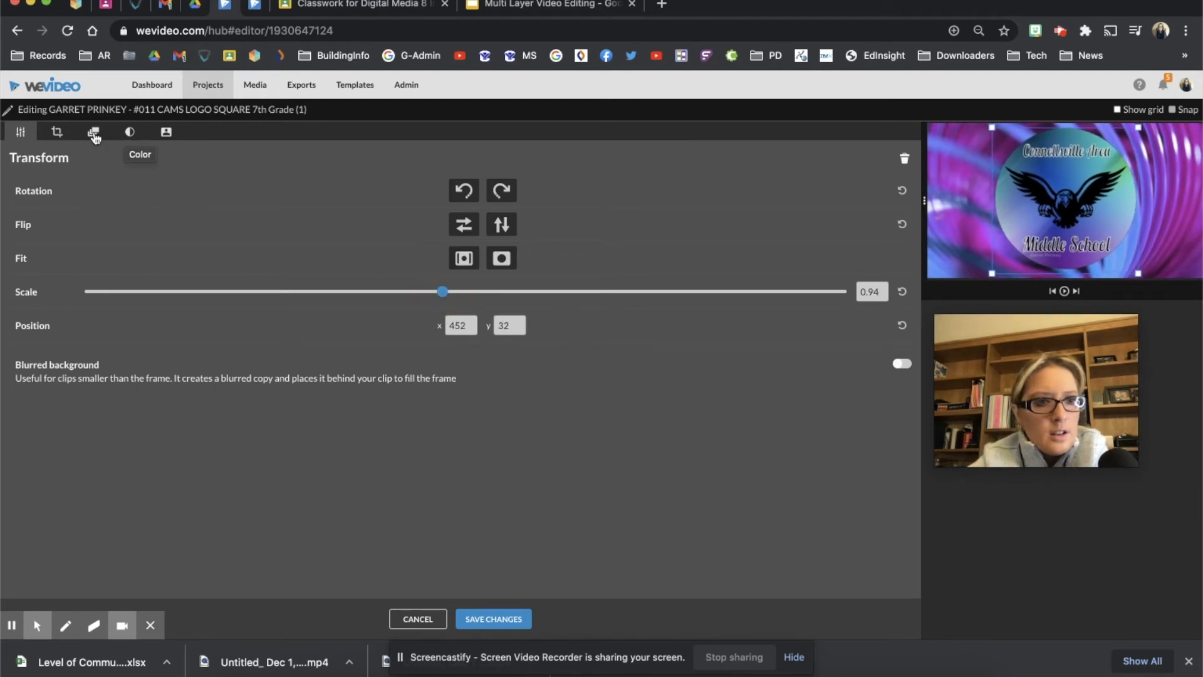
# Animate the logo with an end scale of 2.24, save the changes and play the zoom from the beginning
pyautogui.click(93, 132)
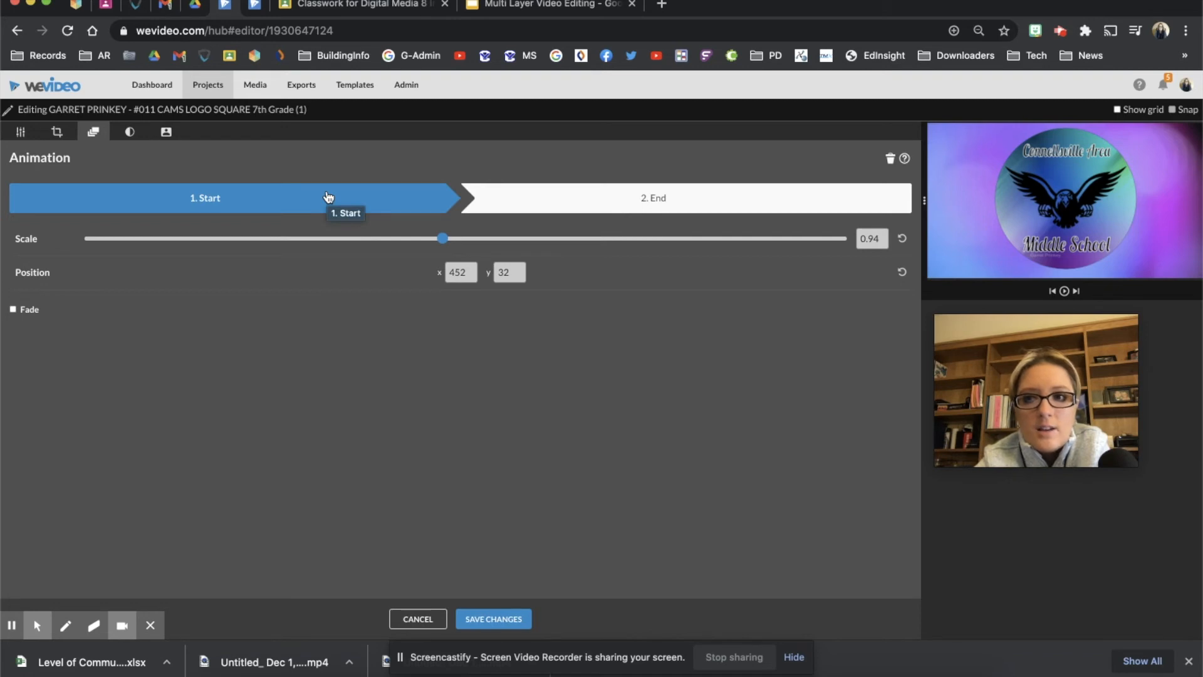
pyautogui.click(666, 205)
pyautogui.moveTo(443, 243); pyautogui.dragTo(582, 248)
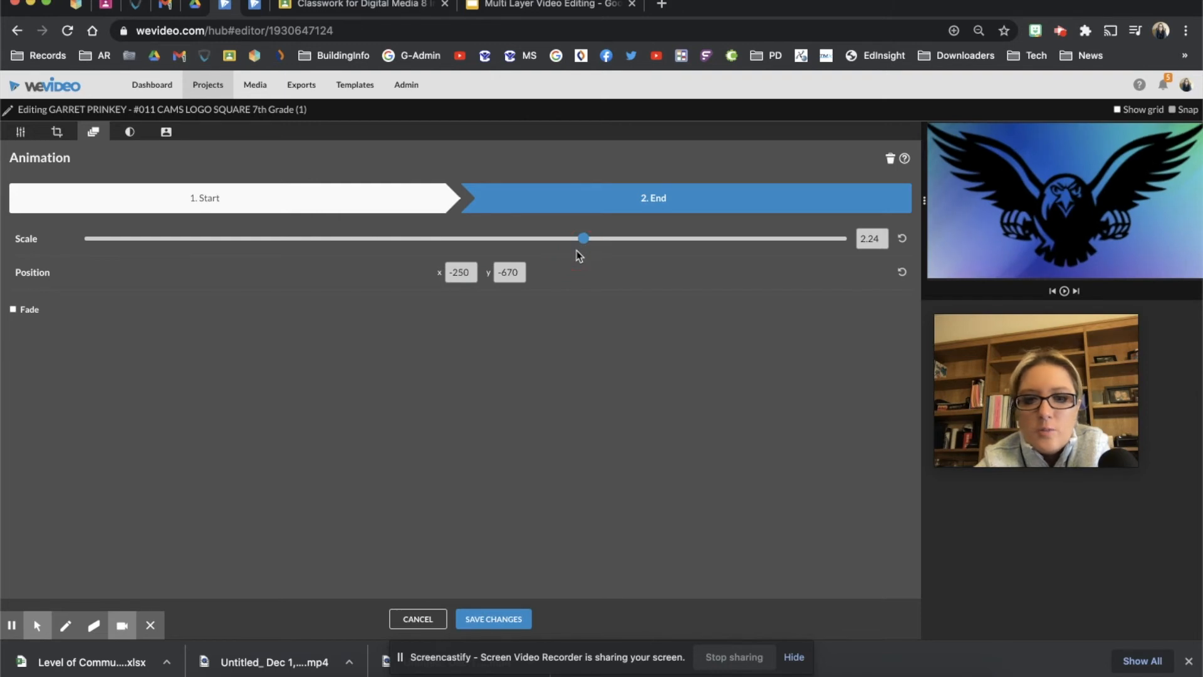
pyautogui.click(490, 609)
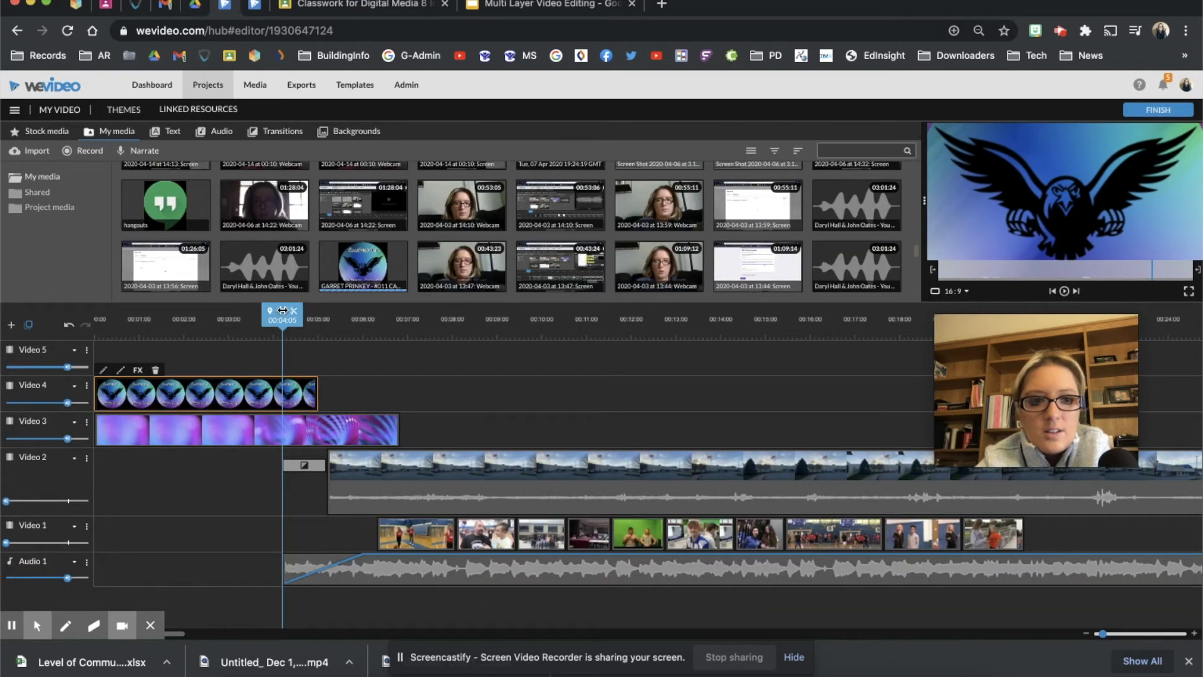
pyautogui.click(98, 320)
pyautogui.press('space')
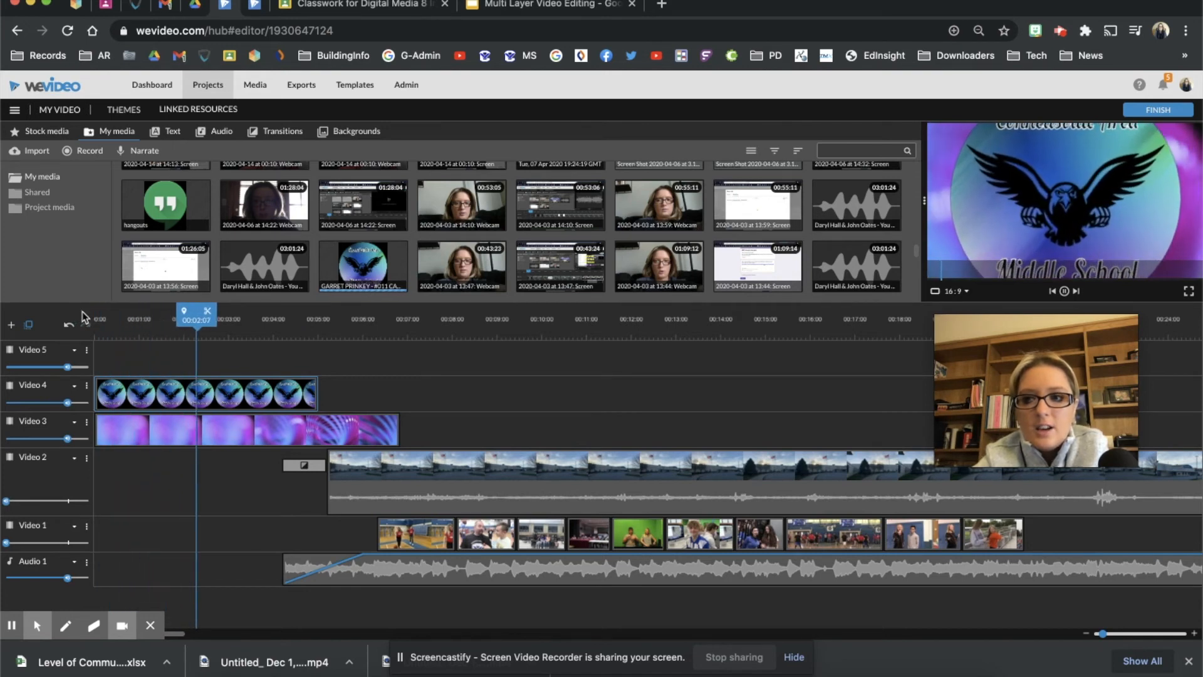
pyautogui.press('space')
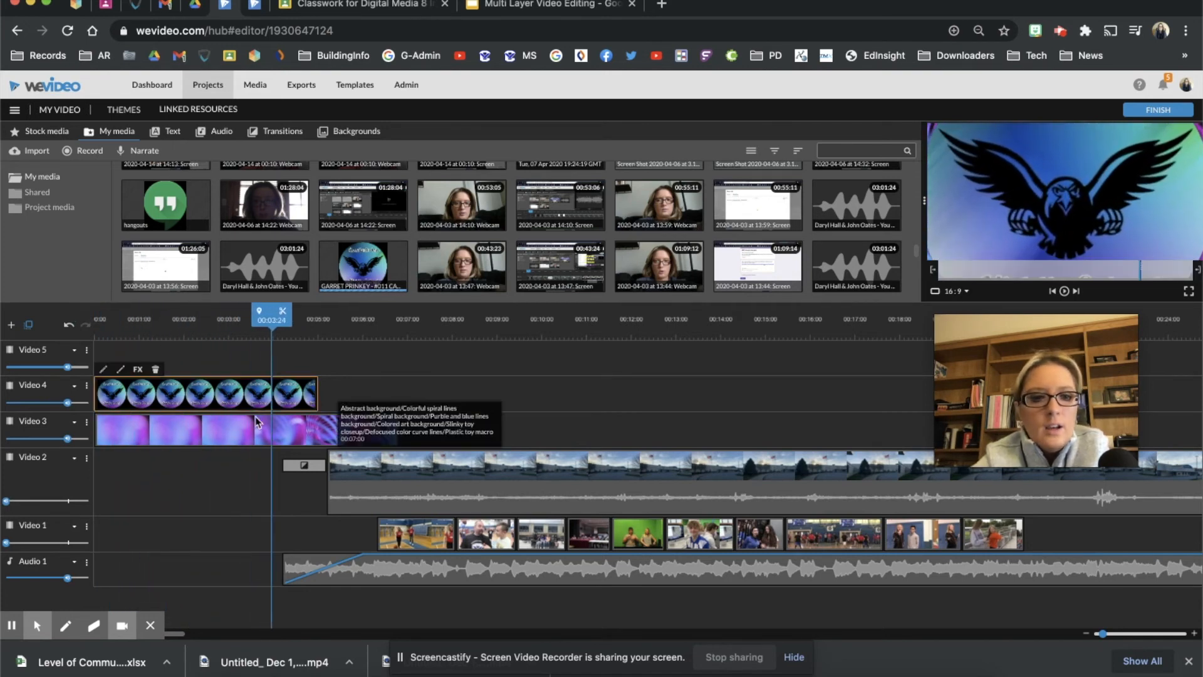
# Set the Video 3 background clip's brightness to -2, contrast to -30 and saturation to 18
pyautogui.click(245, 428)
pyautogui.moveTo(247, 331); pyautogui.dragTo(152, 333)
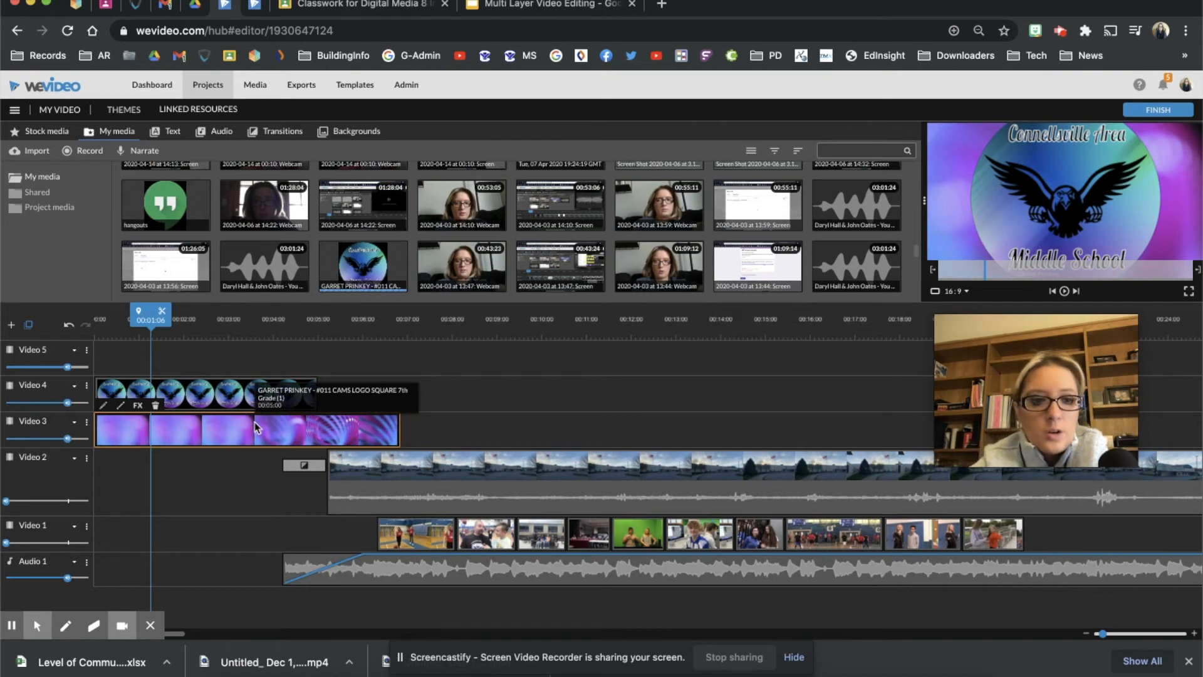
pyautogui.doubleClick(236, 435)
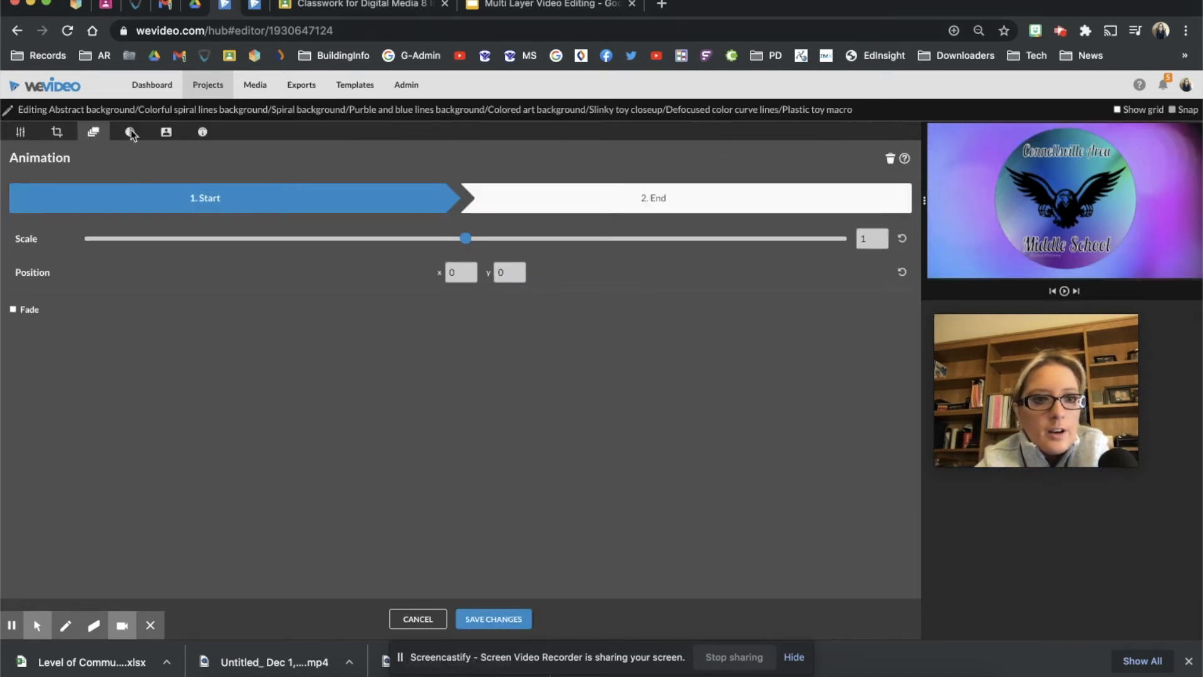
pyautogui.click(22, 133)
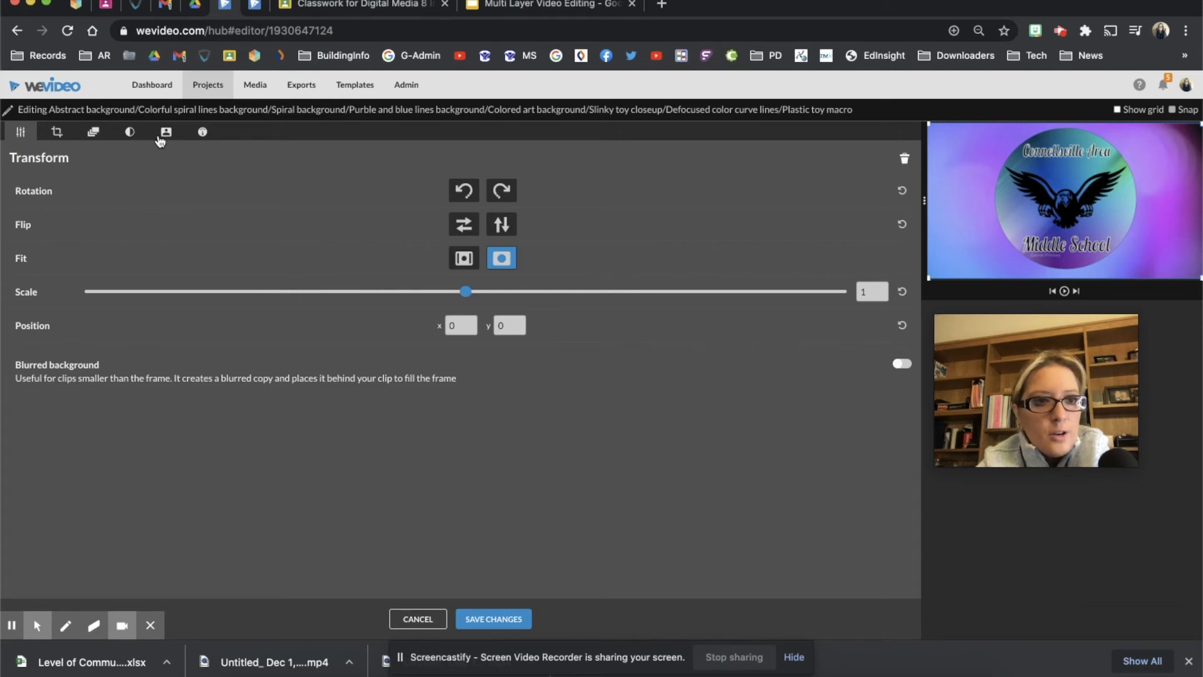
pyautogui.click(131, 133)
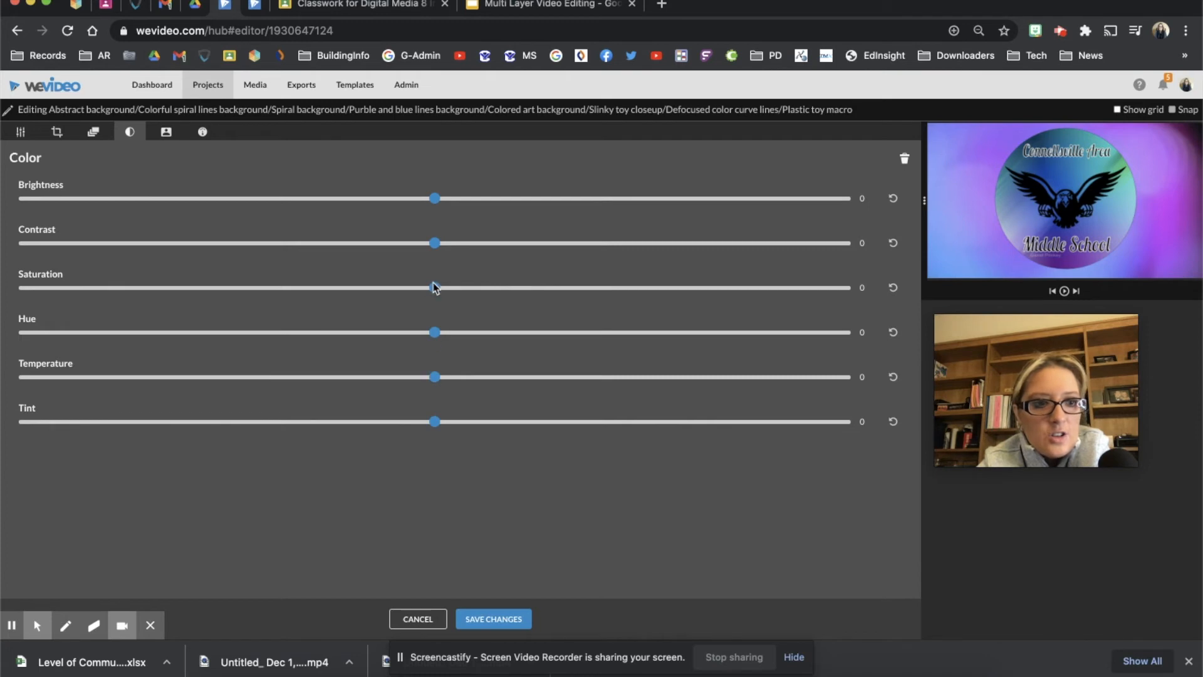
pyautogui.click(426, 198)
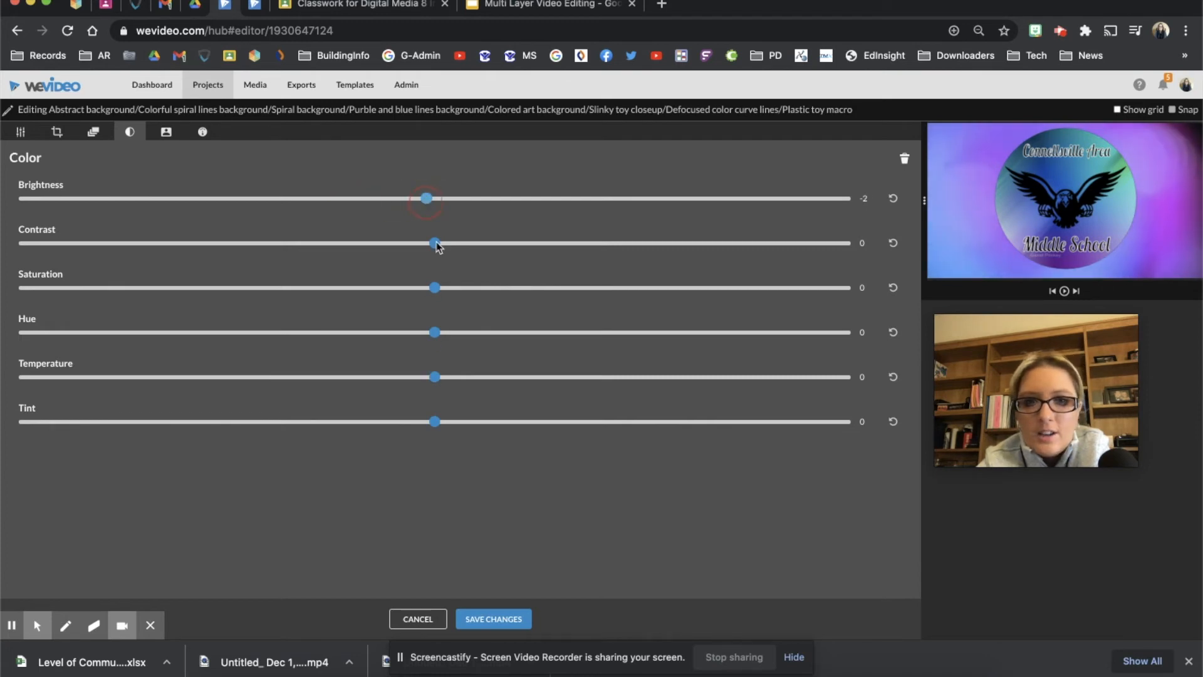
pyautogui.moveTo(396, 246); pyautogui.dragTo(309, 243)
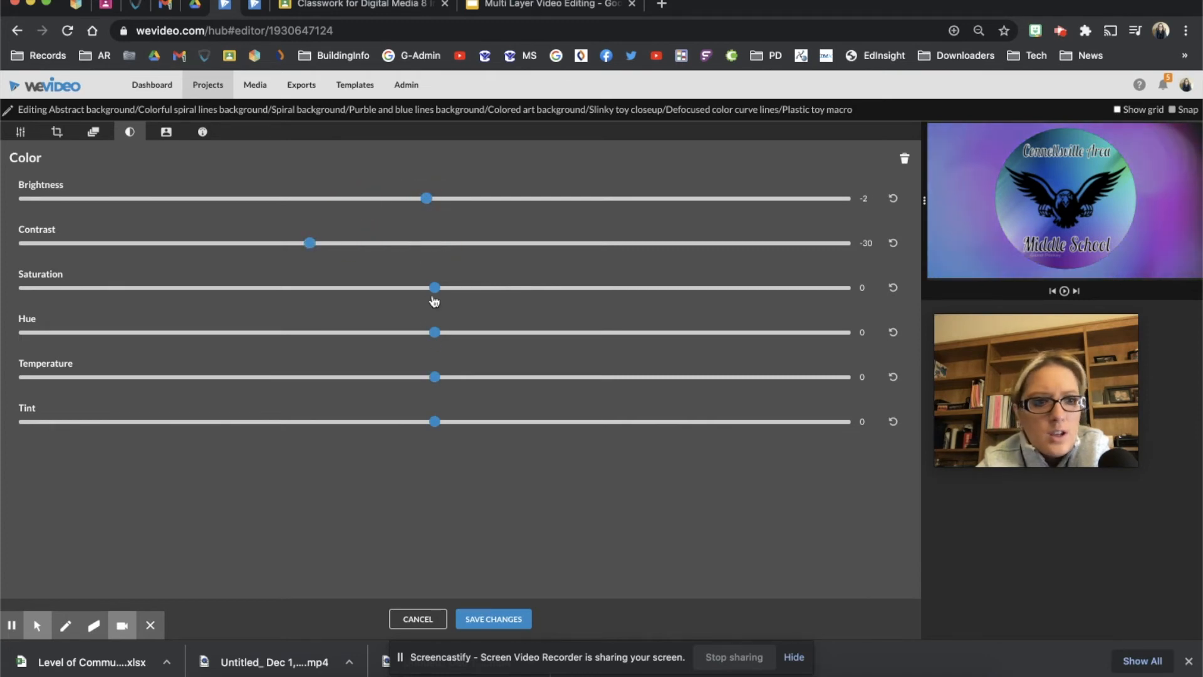
pyautogui.moveTo(437, 293); pyautogui.dragTo(510, 289)
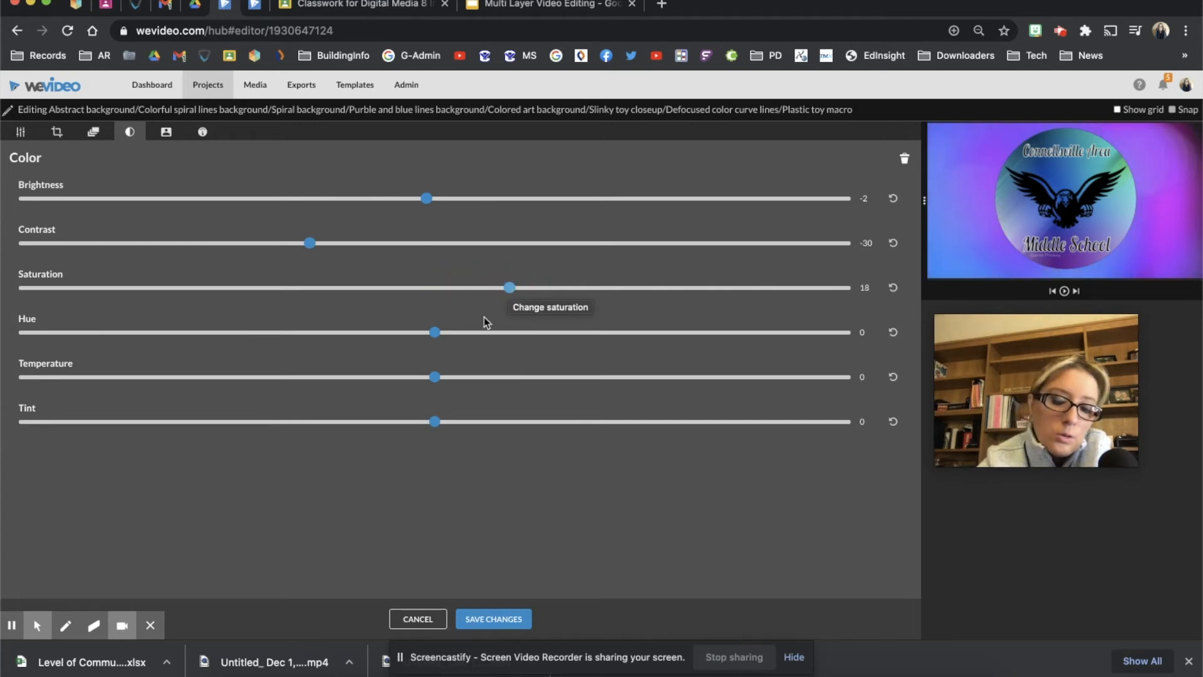
# Set the background clip's hue to -50, temperature to -46 and tint to 6, preview it and save the changes
pyautogui.moveTo(437, 335); pyautogui.dragTo(334, 337)
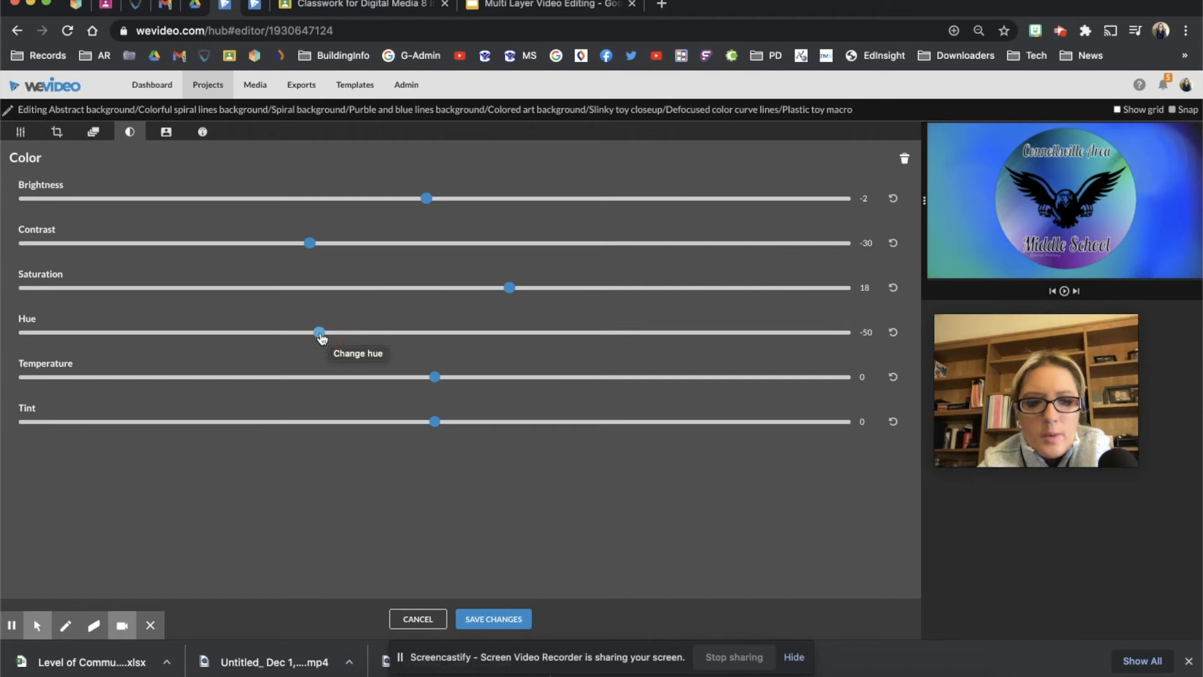
pyautogui.moveTo(435, 376); pyautogui.dragTo(245, 376)
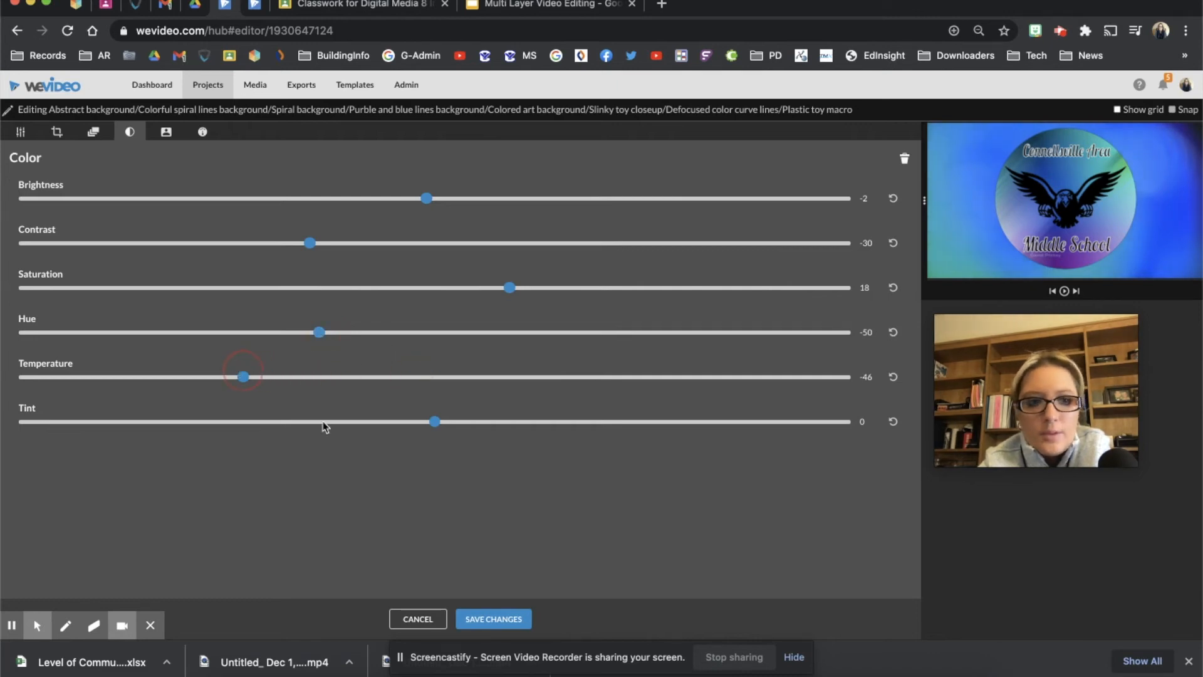
pyautogui.moveTo(436, 422); pyautogui.dragTo(490, 426)
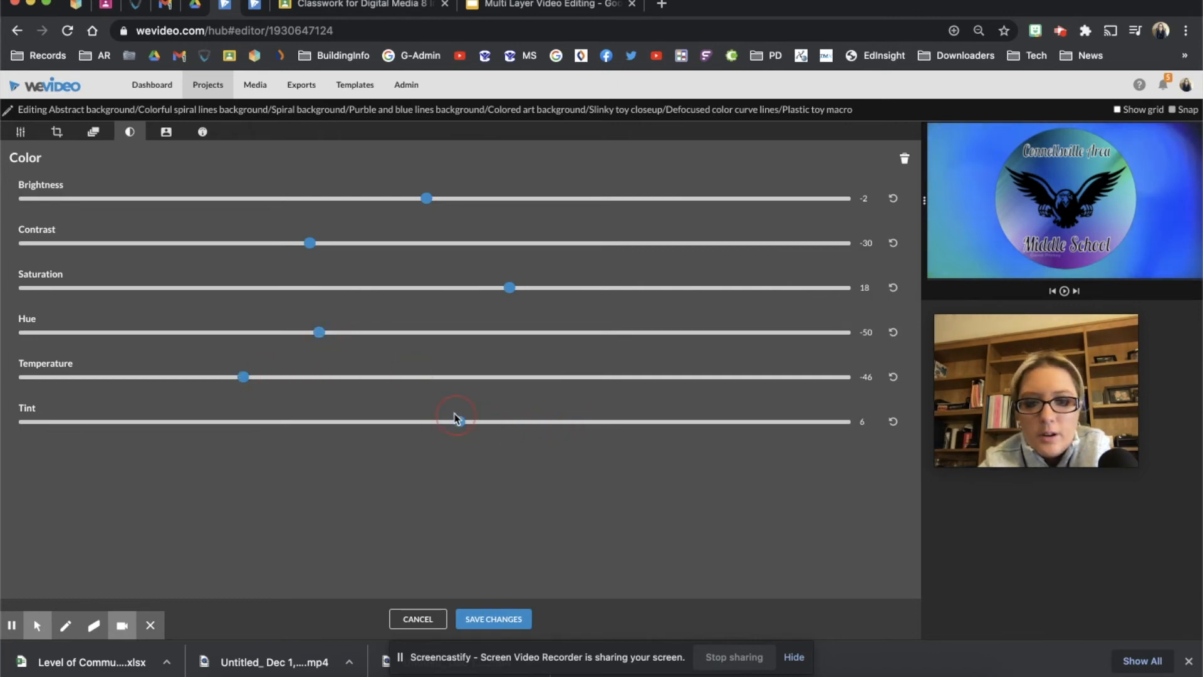
pyautogui.click(1065, 292)
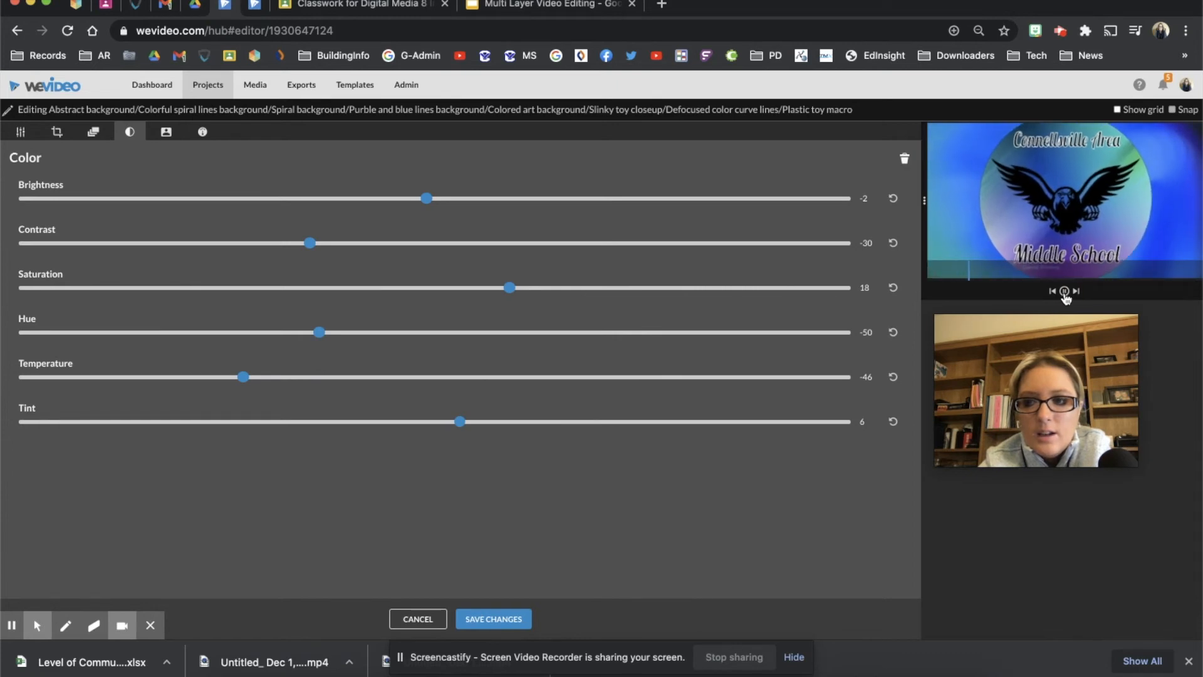
pyautogui.click(495, 619)
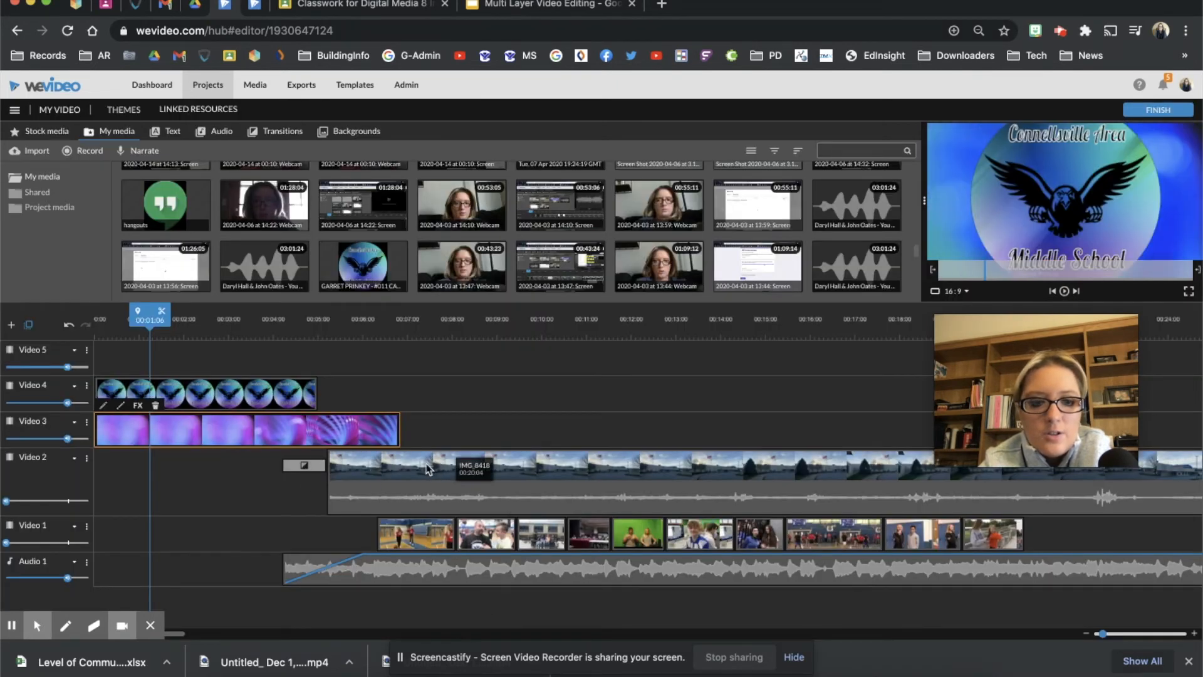
# Shift the hue of the logo clip on Video 4 so its colours turn green
pyautogui.click(288, 393)
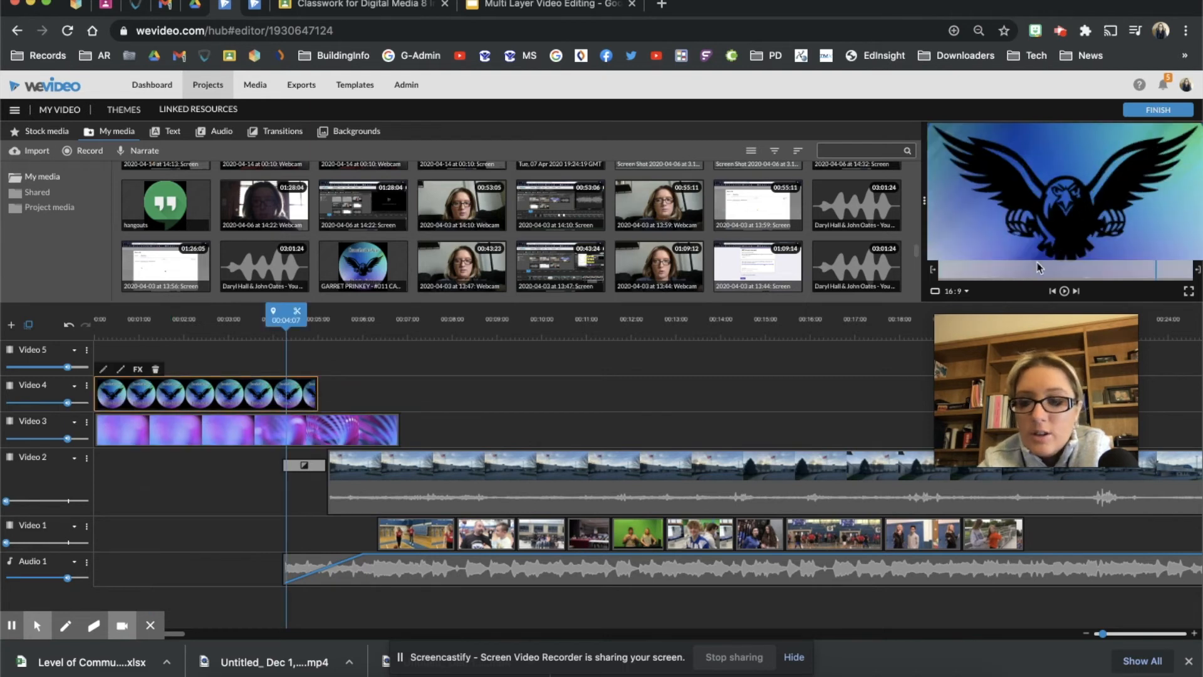
pyautogui.click(104, 370)
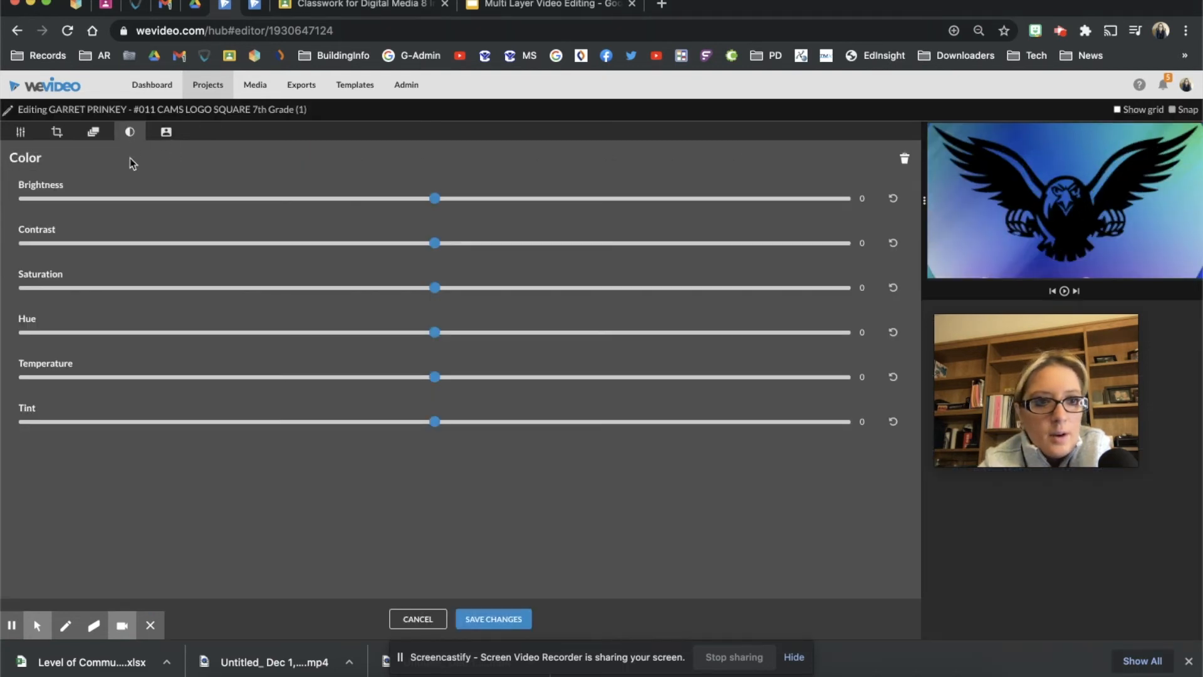
pyautogui.moveTo(435, 332); pyautogui.dragTo(359, 337)
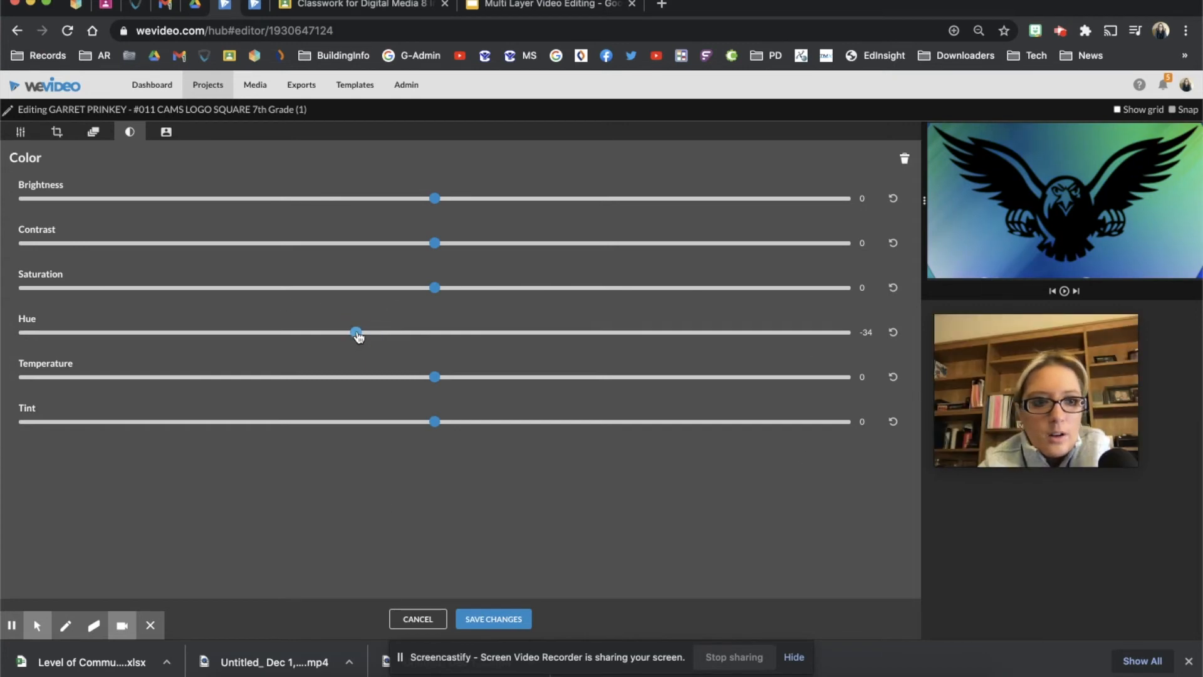
pyautogui.moveTo(358, 334); pyautogui.dragTo(435, 334)
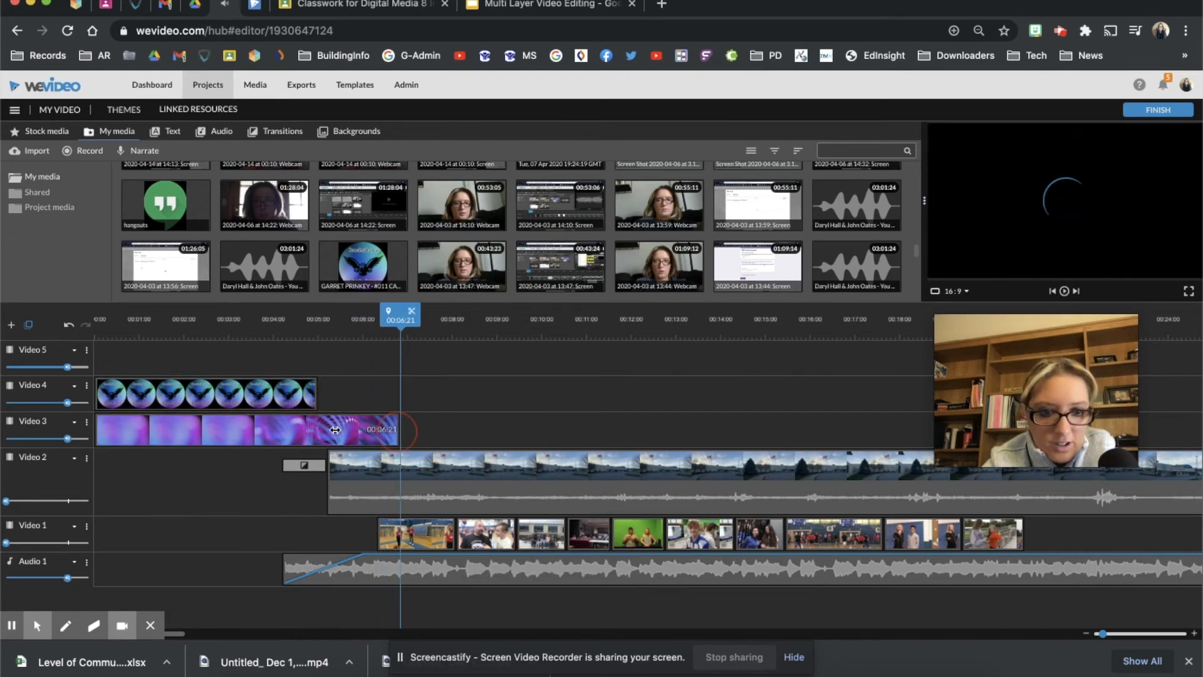
# Trim the end of the Video 3 background to where the Video 2 footage begins, and play the section
pyautogui.moveTo(396, 434); pyautogui.dragTo(328, 432)
pyautogui.click(225, 332)
pyautogui.press('space')
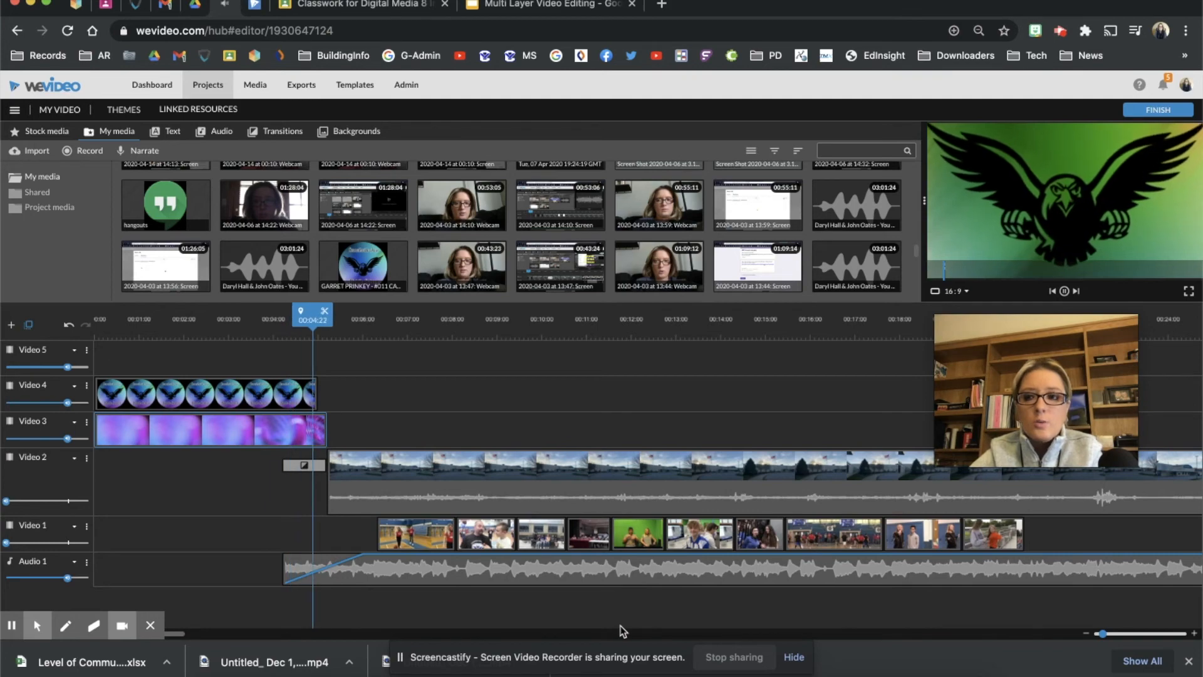
# Move the Audio 1 music clip to the very start of the timeline and check the playback
pyautogui.press('space')
pyautogui.moveTo(518, 576); pyautogui.dragTo(277, 568)
pyautogui.press('space')
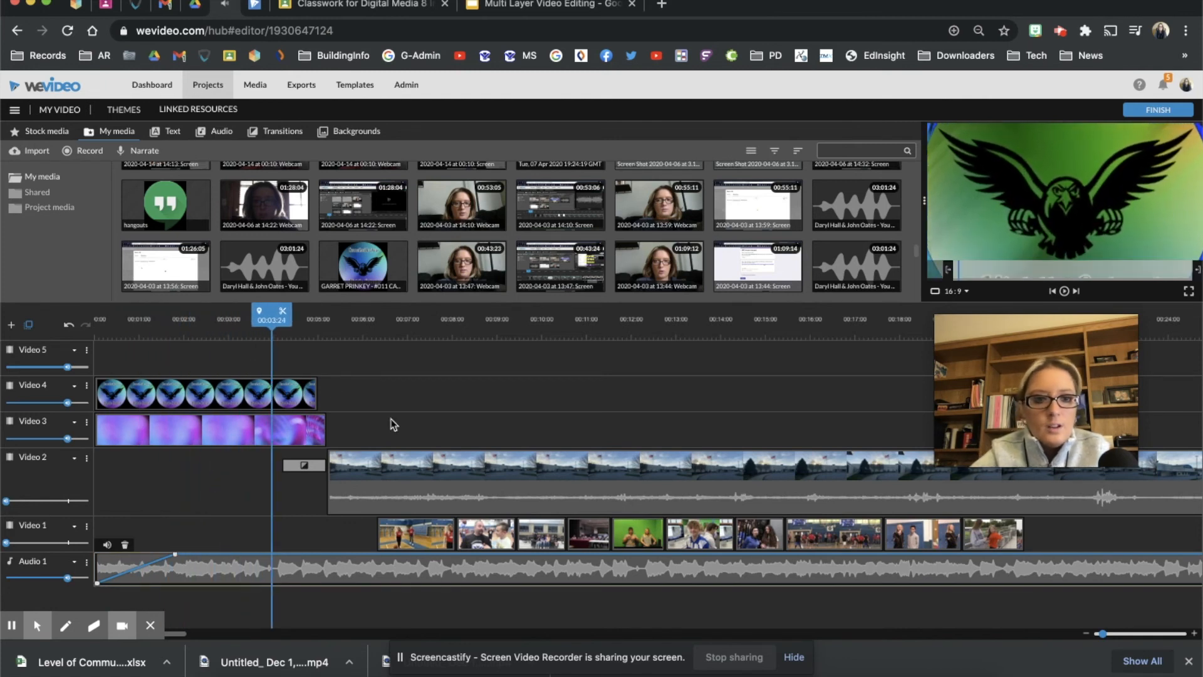
# Trim the ends of the background and logo clips to about 4 seconds, where the Video 2 transition begins, and play from the start
pyautogui.moveTo(318, 432); pyautogui.dragTo(270, 382)
pyautogui.moveTo(281, 320); pyautogui.dragTo(3, 311)
pyautogui.press('space')
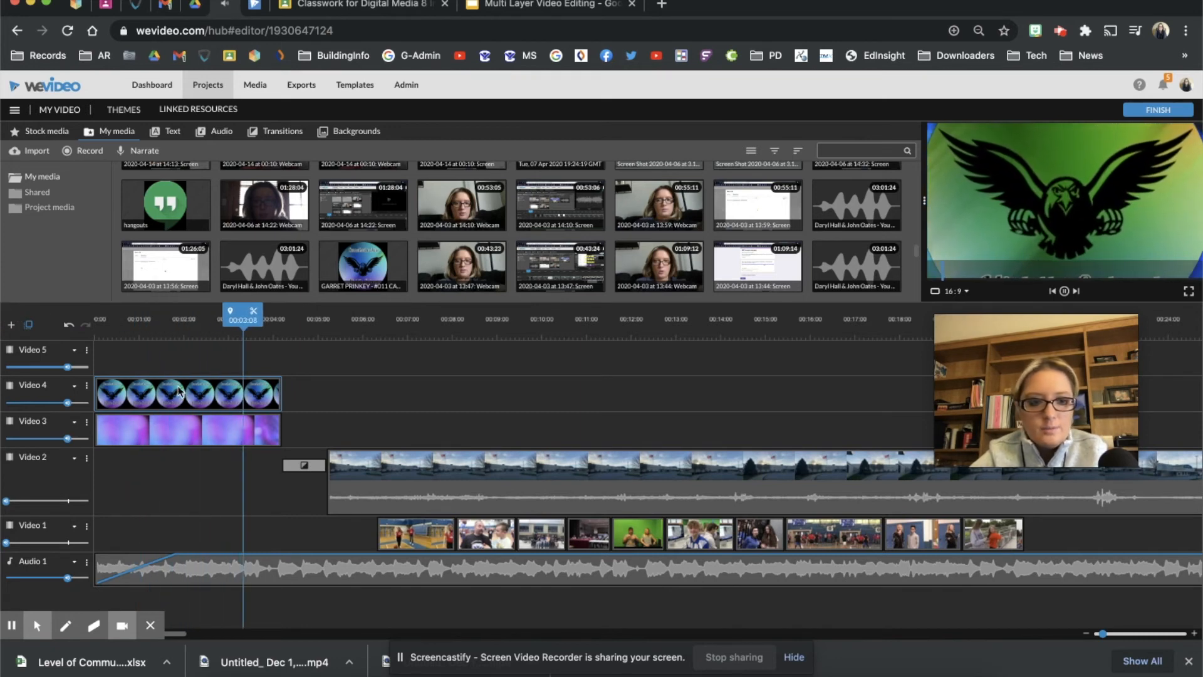
# Trim the beginnings of the background and logo clips, leaving about 2 seconds each, and start both at about 3 seconds
pyautogui.moveTo(189, 437); pyautogui.dragTo(228, 431)
pyautogui.moveTo(173, 394); pyautogui.dragTo(228, 396)
pyautogui.moveTo(227, 320); pyautogui.dragTo(34, 327)
pyautogui.press('space')
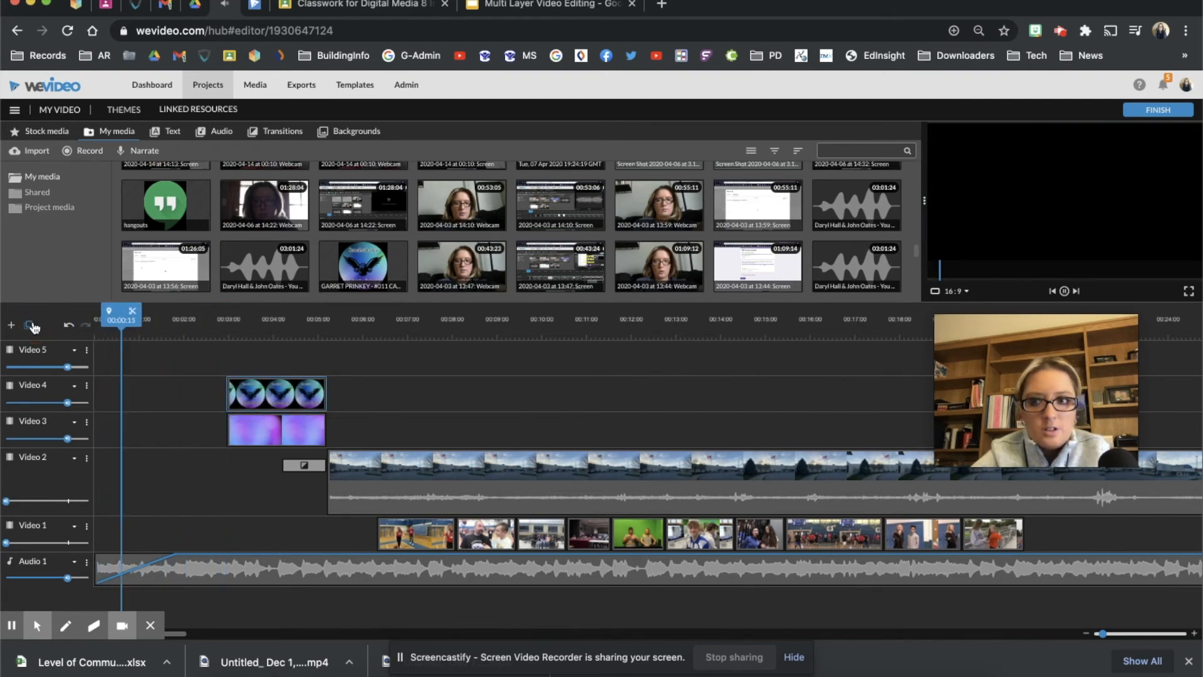
# Move the Audio 1 music clip to start at about 3 seconds, aligned with the logo, and play the intro
pyautogui.moveTo(280, 569); pyautogui.dragTo(410, 569)
pyautogui.moveTo(221, 319); pyautogui.dragTo(195, 320)
pyautogui.press('space')
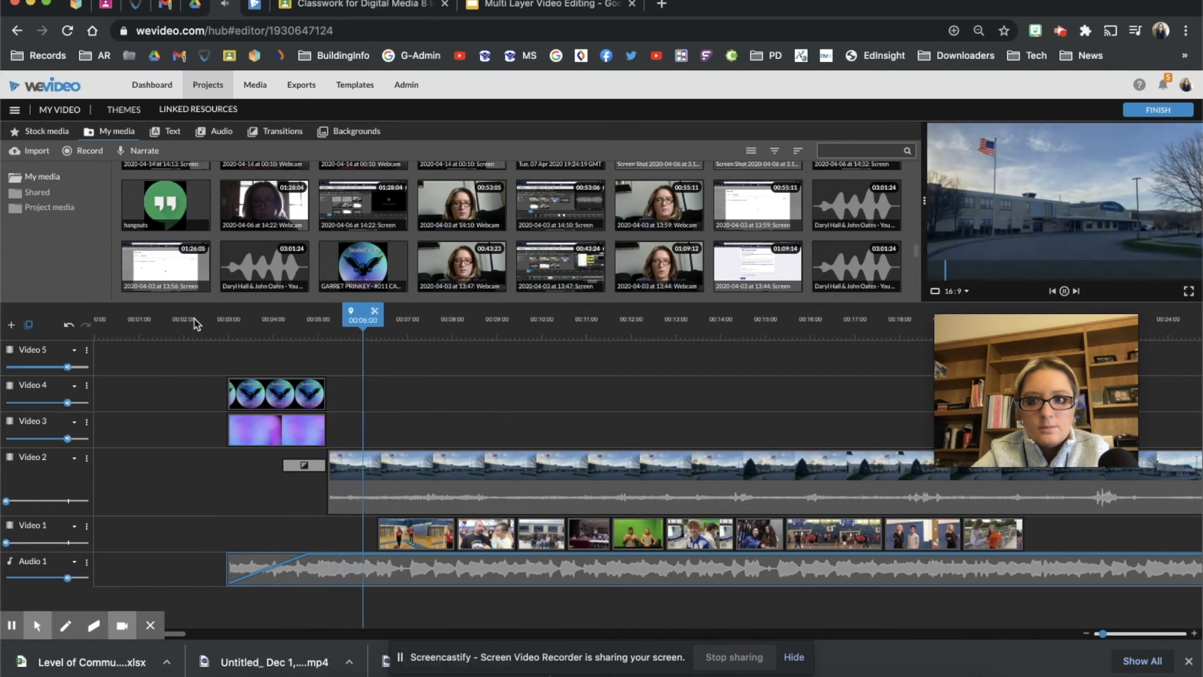
# Move the background to Video 2 and the logo to Video 3, both starting at about 2 seconds, directly before the transition
pyautogui.moveTo(276, 430); pyautogui.dragTo(232, 466)
pyautogui.moveTo(284, 394); pyautogui.dragTo(247, 480)
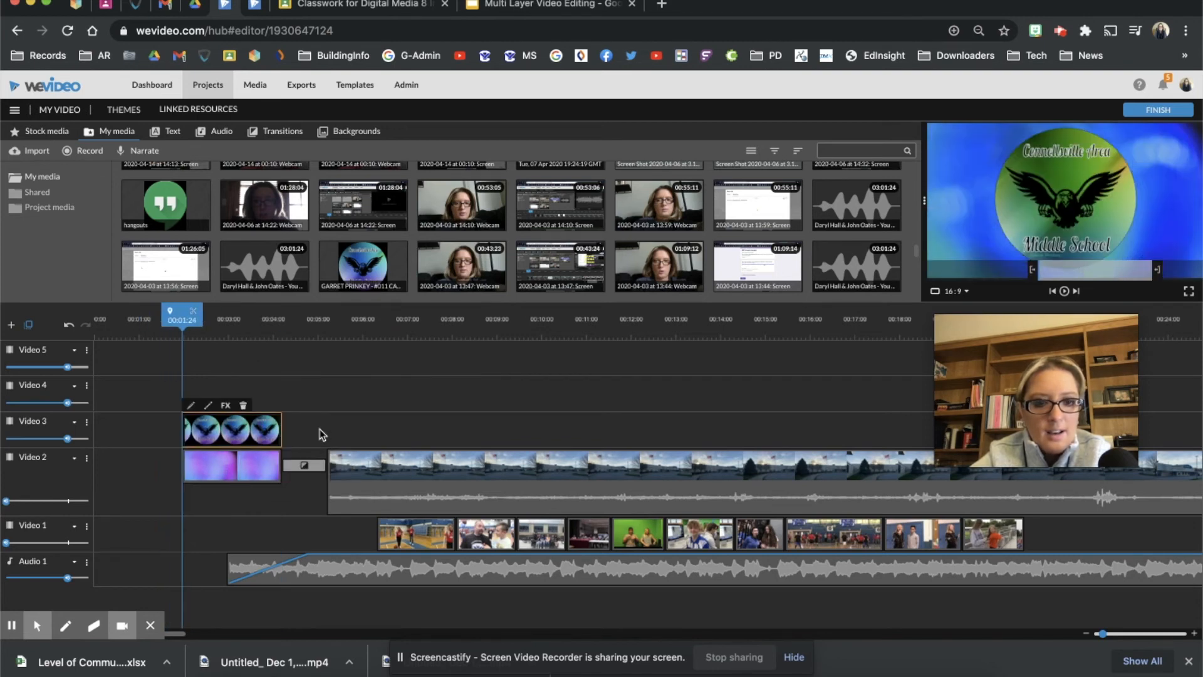
# Play the intro from just before the logo through the transition into the school footage
pyautogui.press('space')
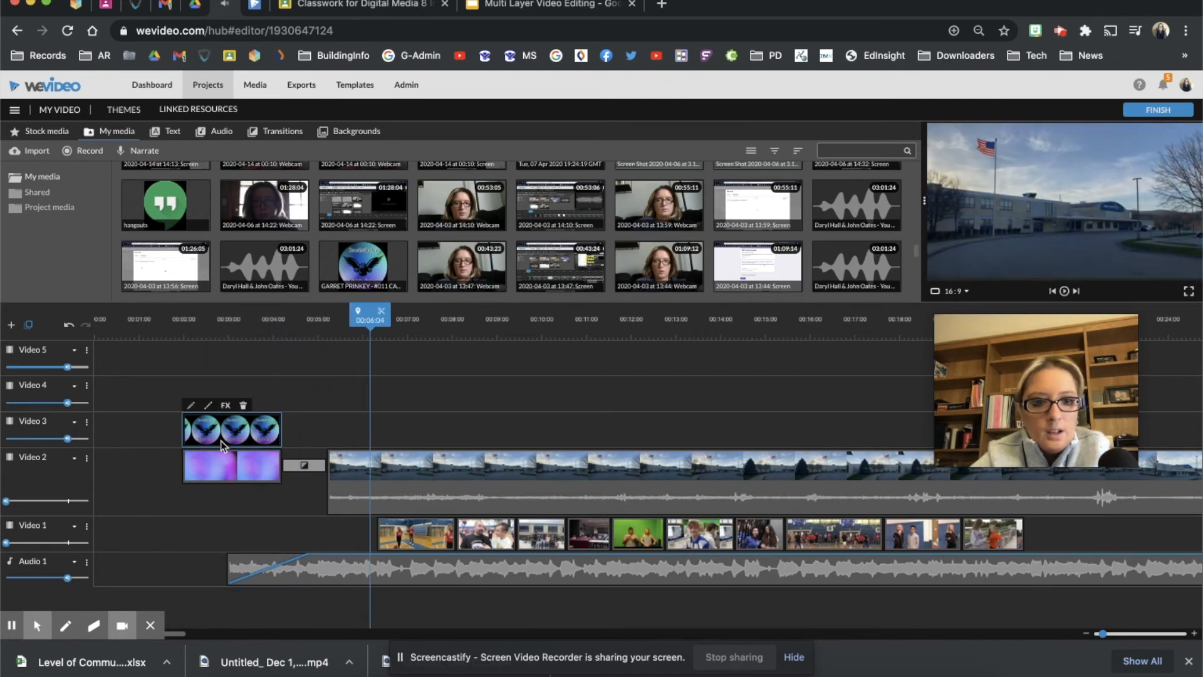
pyautogui.click(255, 465)
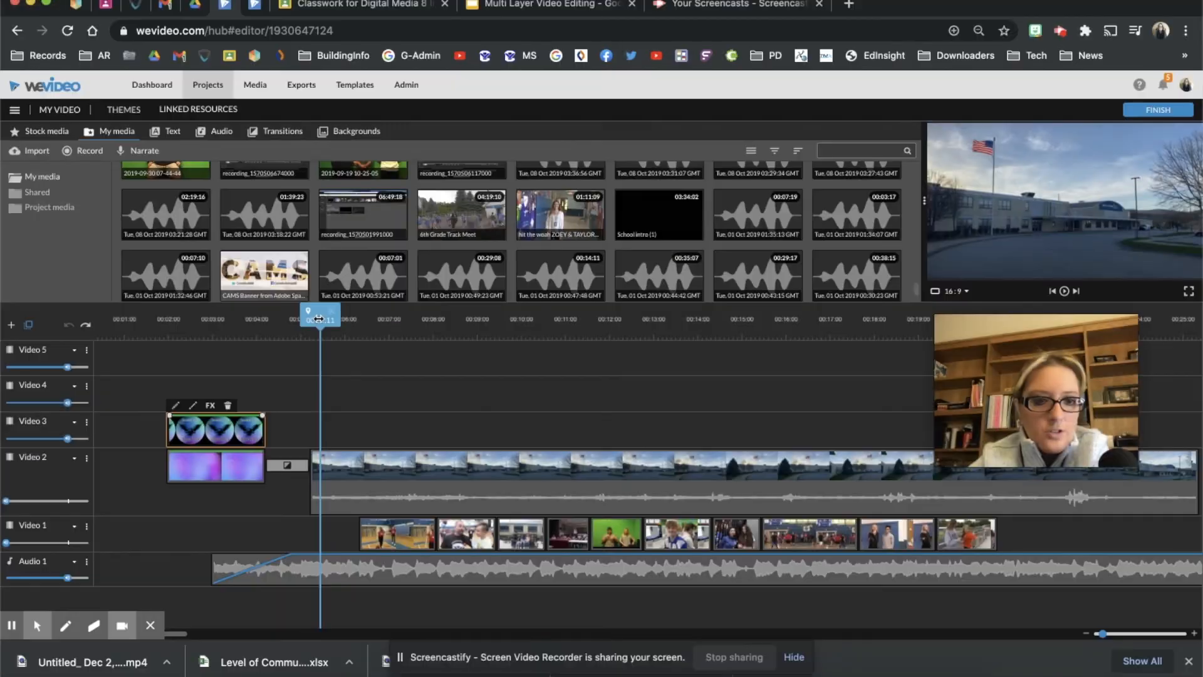
pyautogui.click(216, 429)
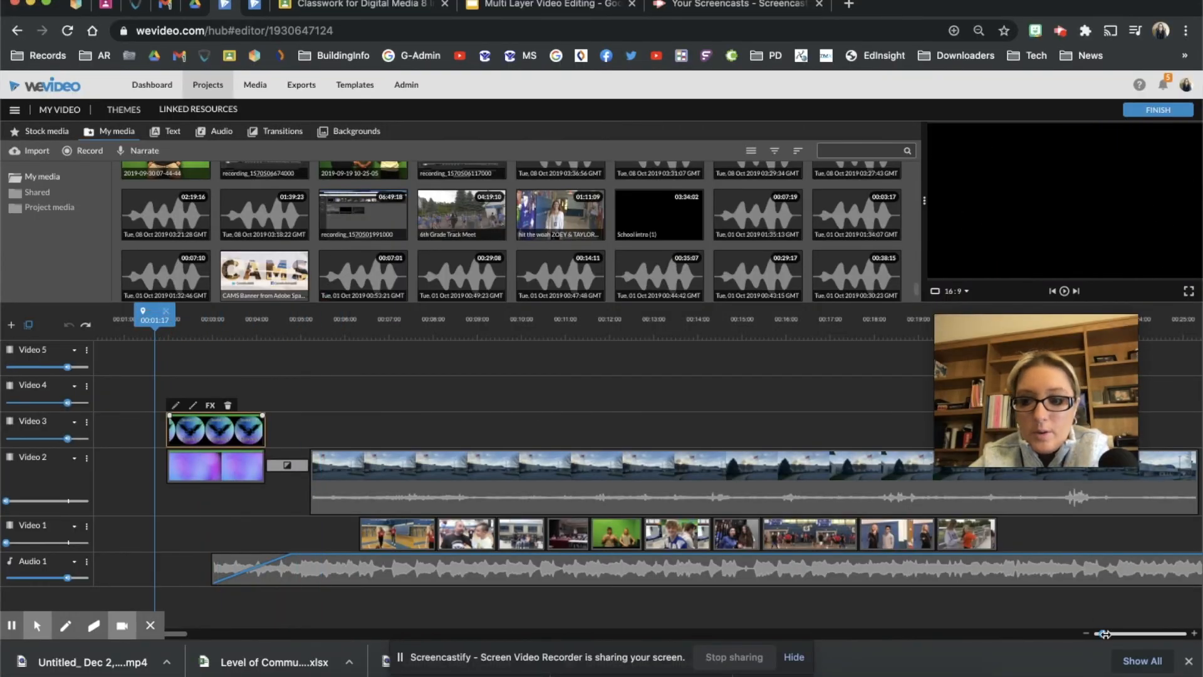
# Fade in the Video 2 background from its start to 100% opacity at about 3 seconds, and play the result
pyautogui.moveTo(1106, 634); pyautogui.dragTo(1137, 632)
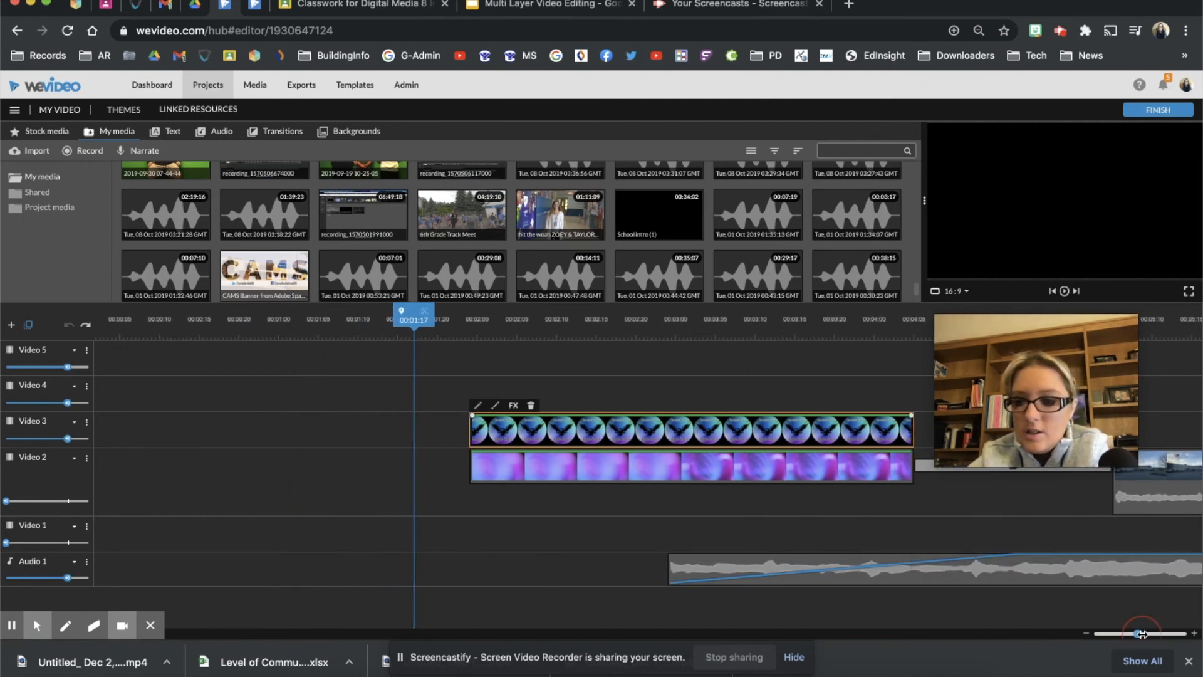
pyautogui.moveTo(433, 316); pyautogui.dragTo(613, 337)
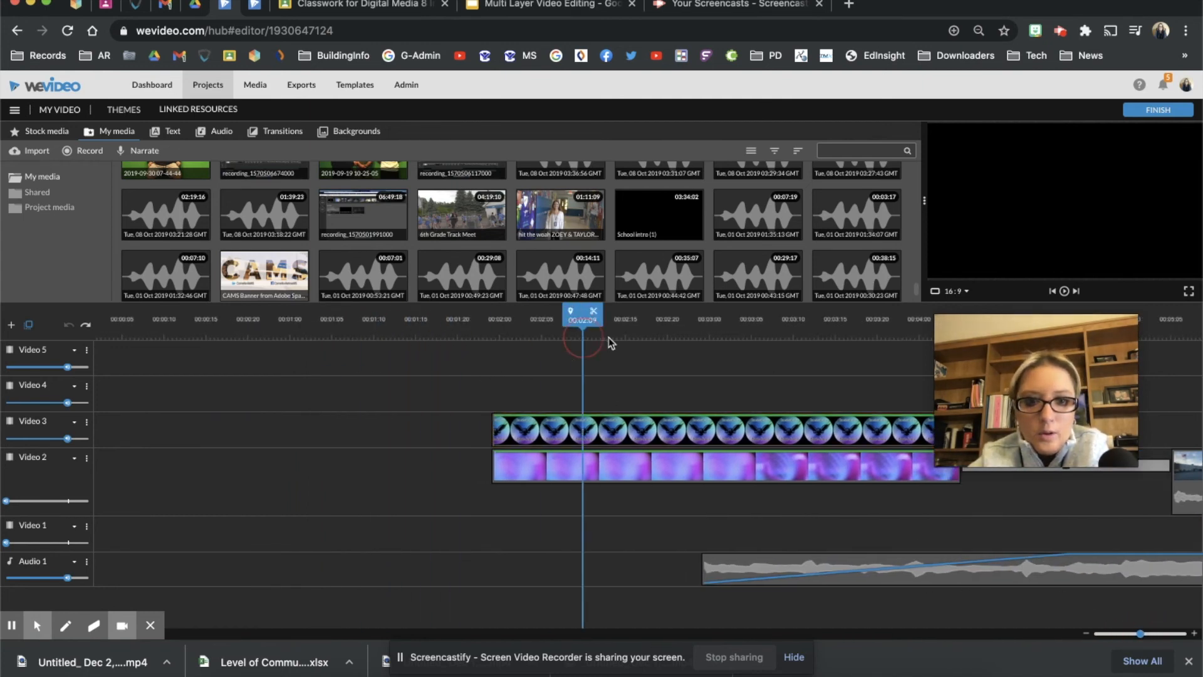
pyautogui.click(596, 463)
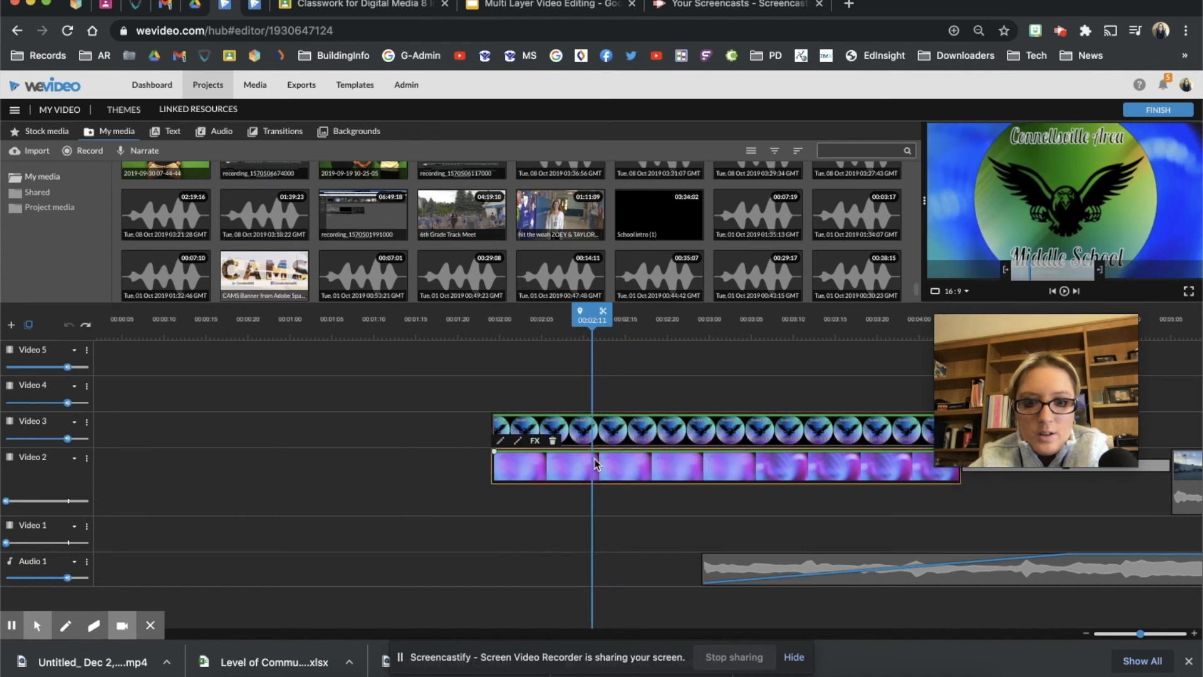
pyautogui.click(521, 442)
pyautogui.click(521, 443)
pyautogui.click(519, 441)
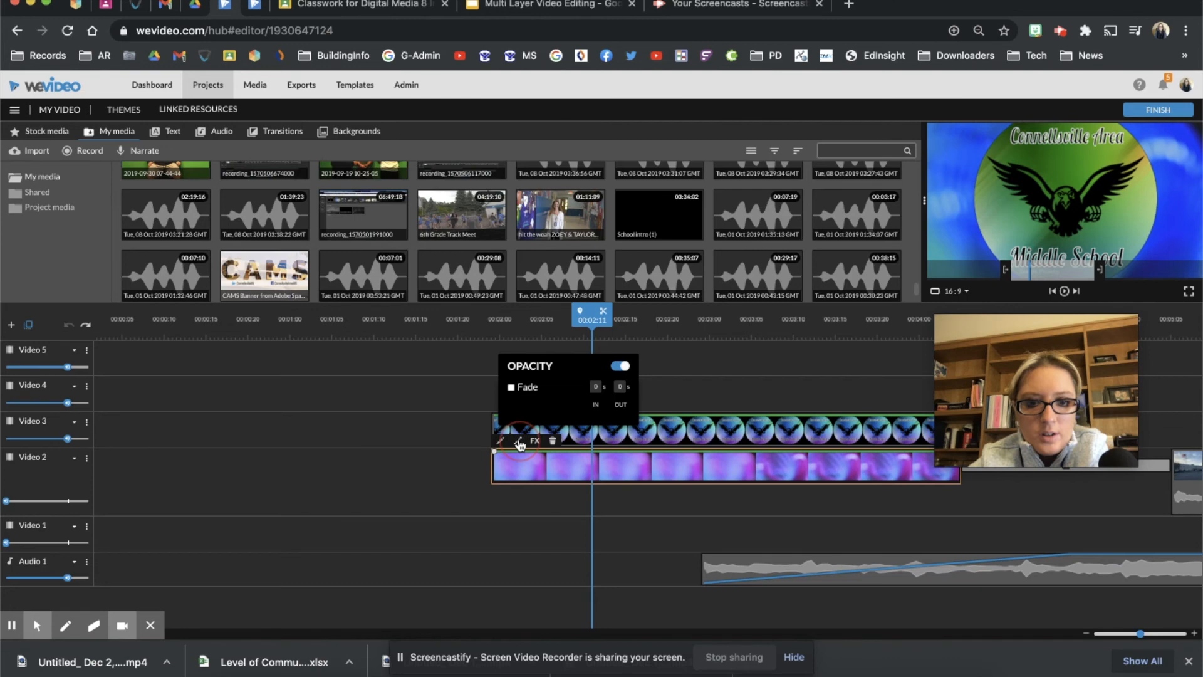
pyautogui.click(715, 453)
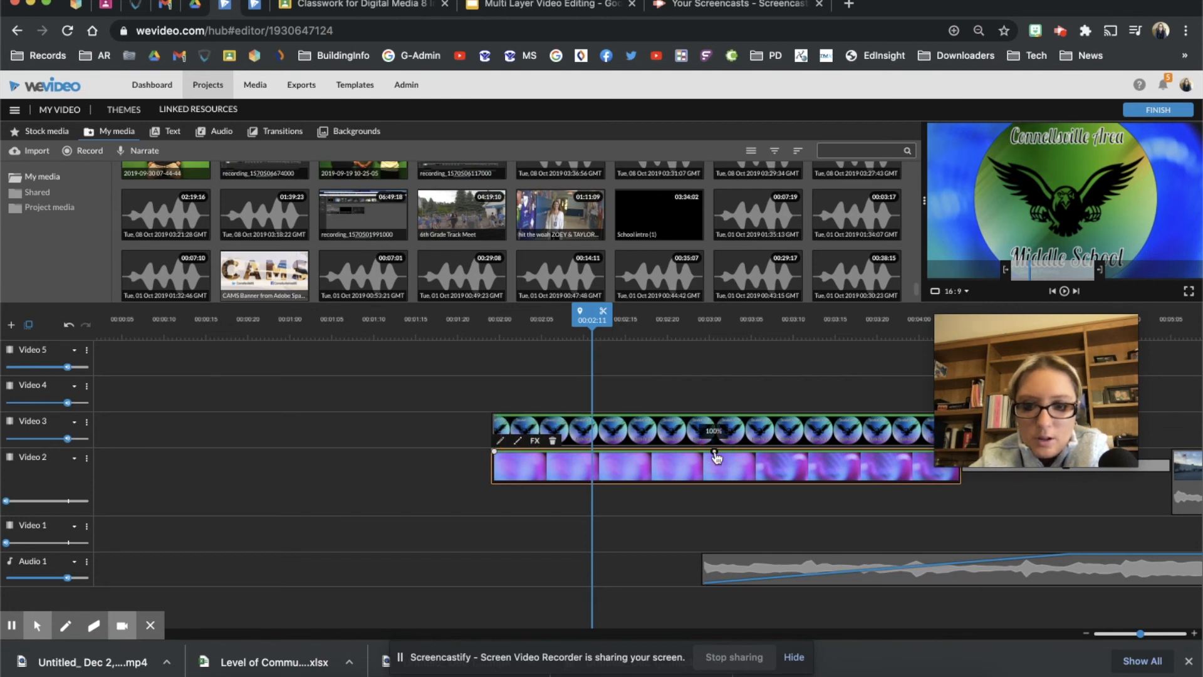
pyautogui.moveTo(492, 463); pyautogui.dragTo(490, 497)
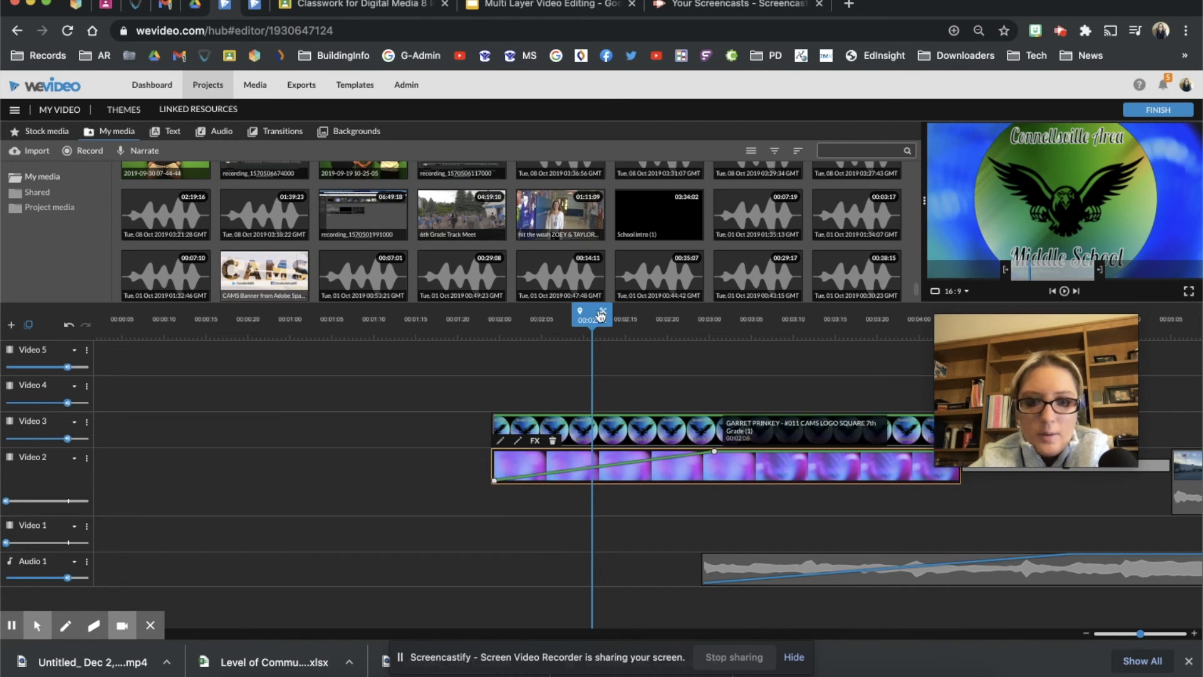
pyautogui.moveTo(601, 315); pyautogui.dragTo(484, 321)
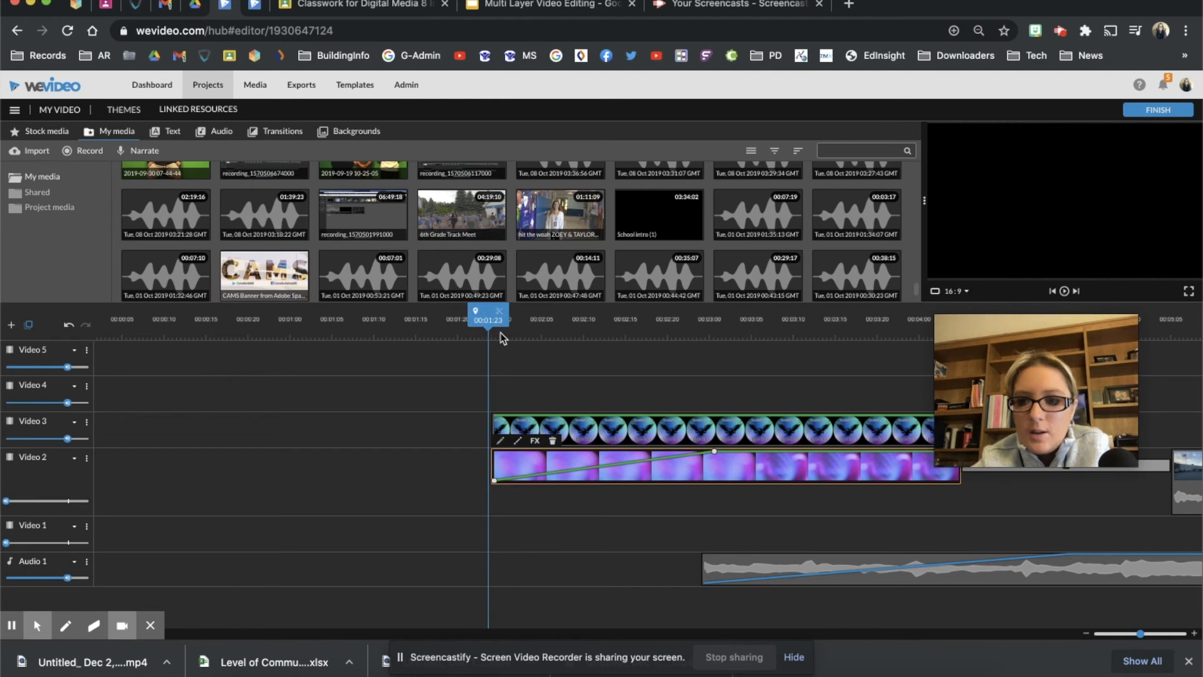
pyautogui.press('space')
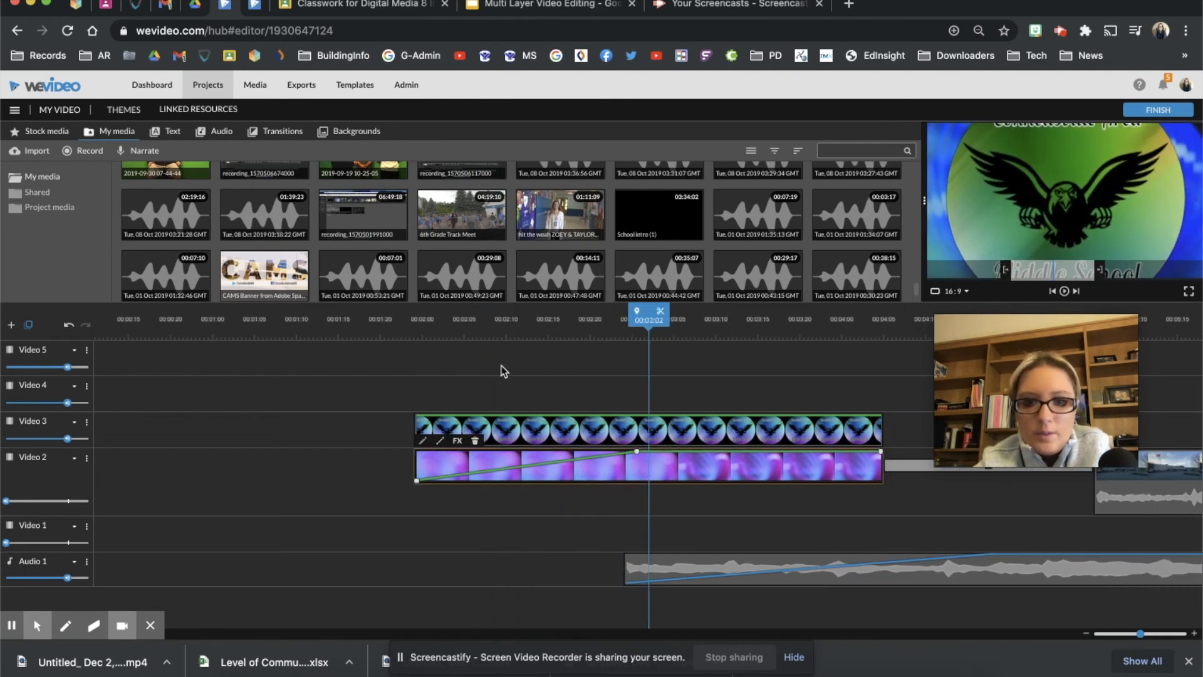
# Fade in the Video 3 logo gradually across the clip's full length, and play the intro into the school footage
pyautogui.click(583, 436)
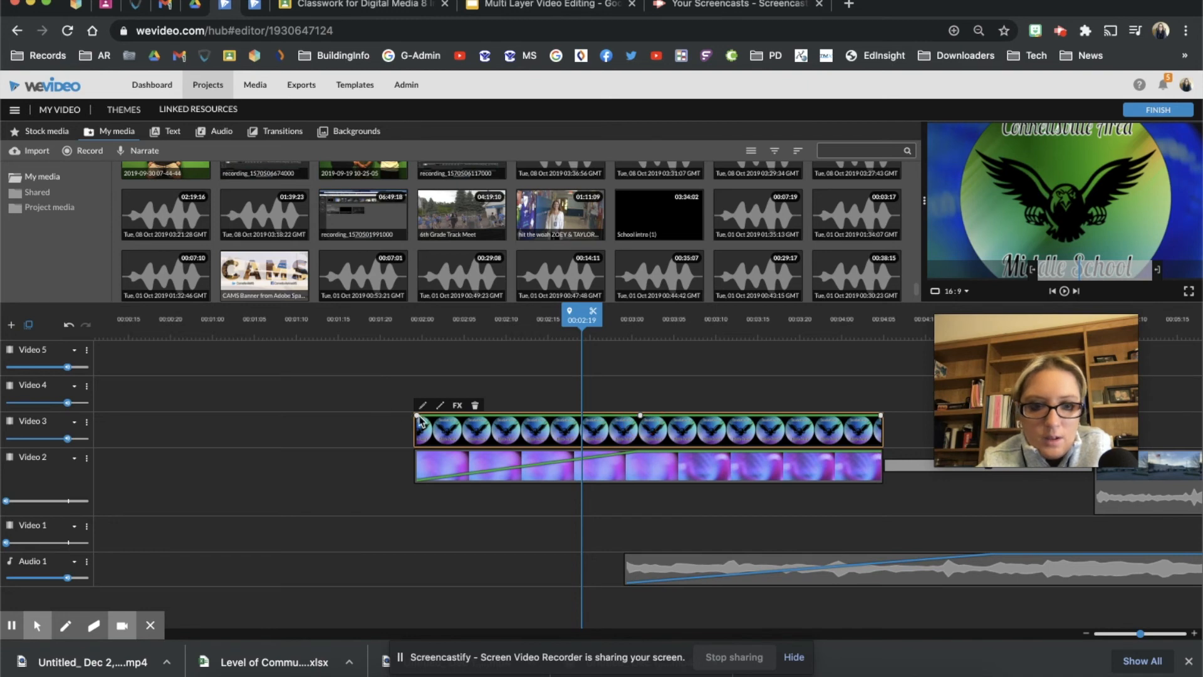
pyautogui.moveTo(417, 416); pyautogui.dragTo(416, 444)
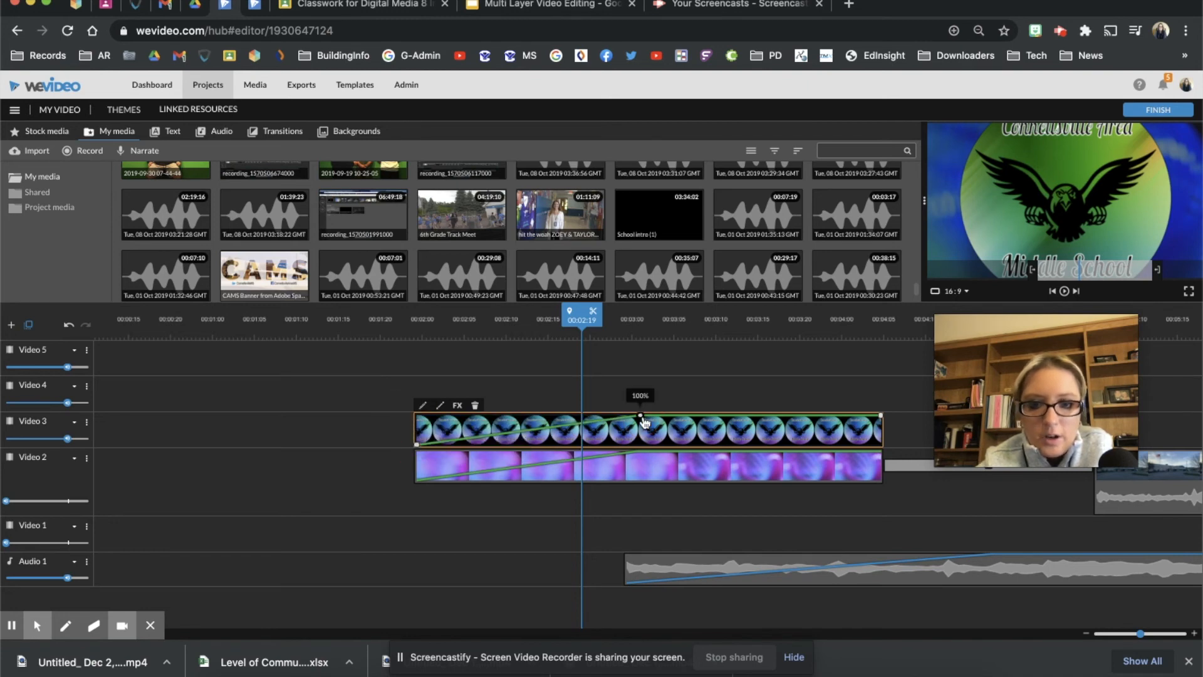
pyautogui.moveTo(656, 421); pyautogui.dragTo(890, 410)
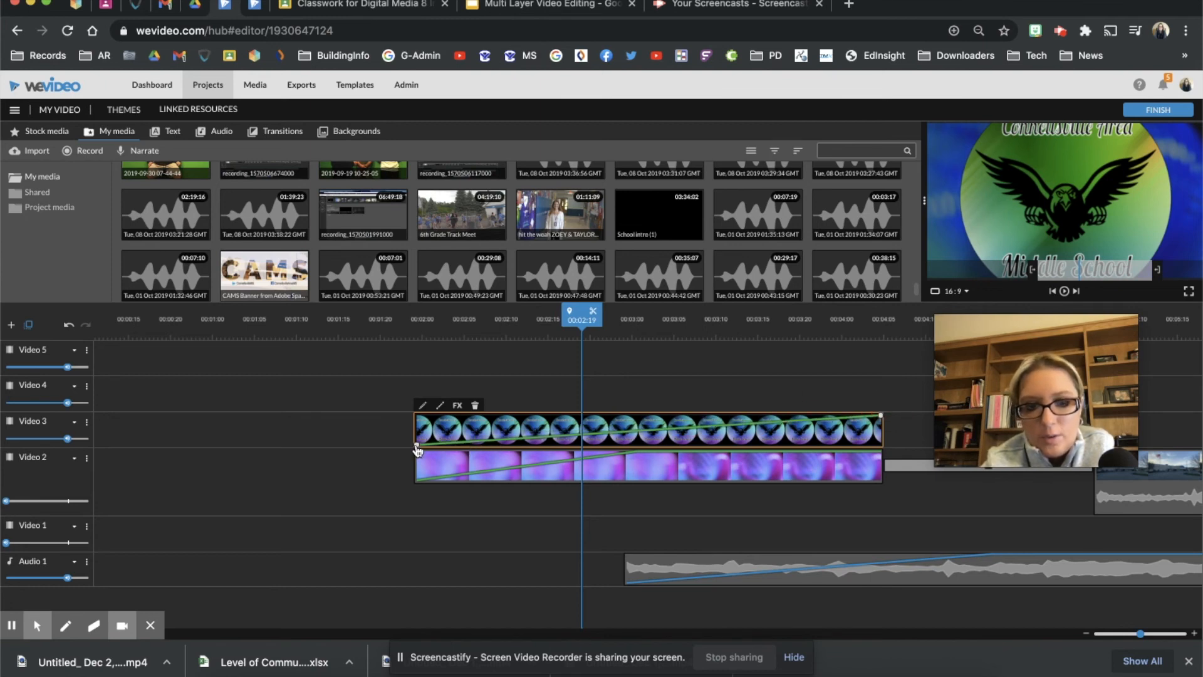
pyautogui.moveTo(575, 321); pyautogui.dragTo(368, 322)
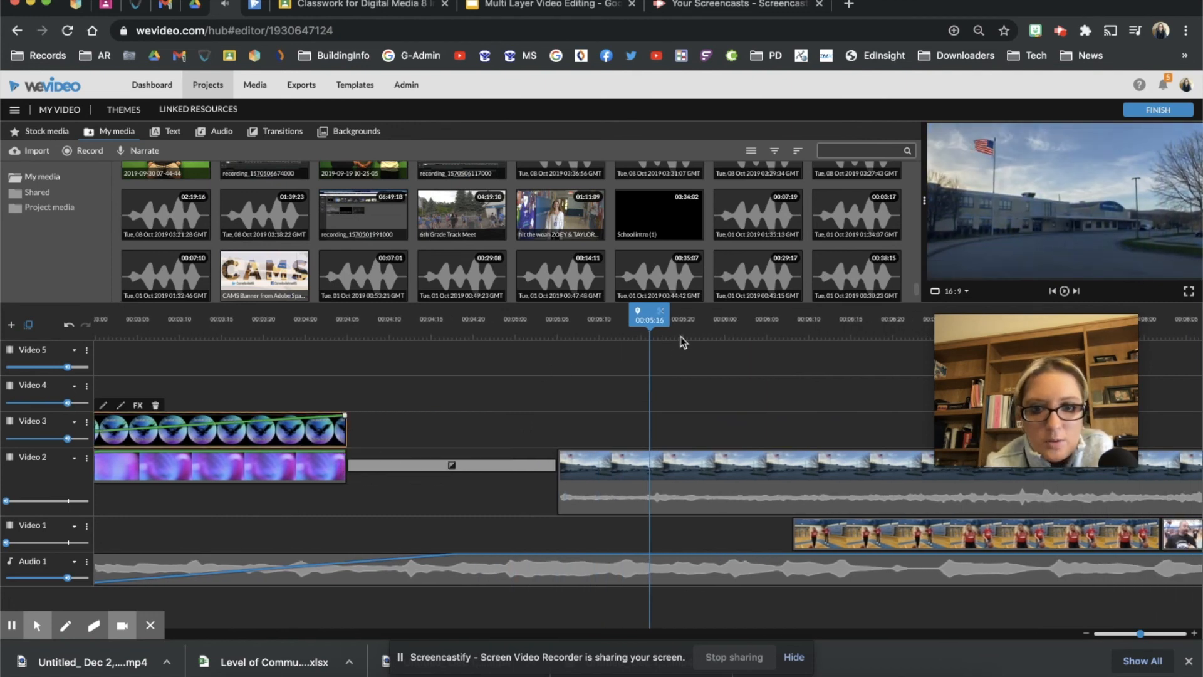
# Scrub back from the school footage into the Video 2 transition to preview the blend at about 00:04:23
pyautogui.moveTo(645, 325); pyautogui.dragTo(586, 323)
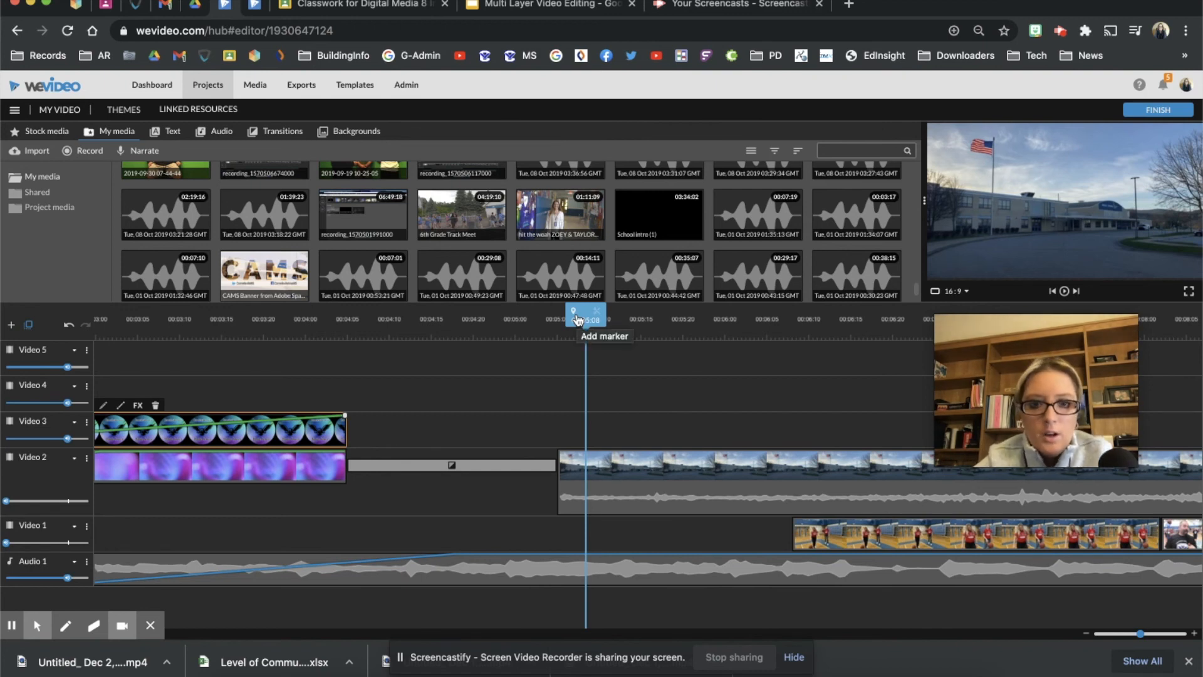
pyautogui.hscroll(-1, 576, 320)
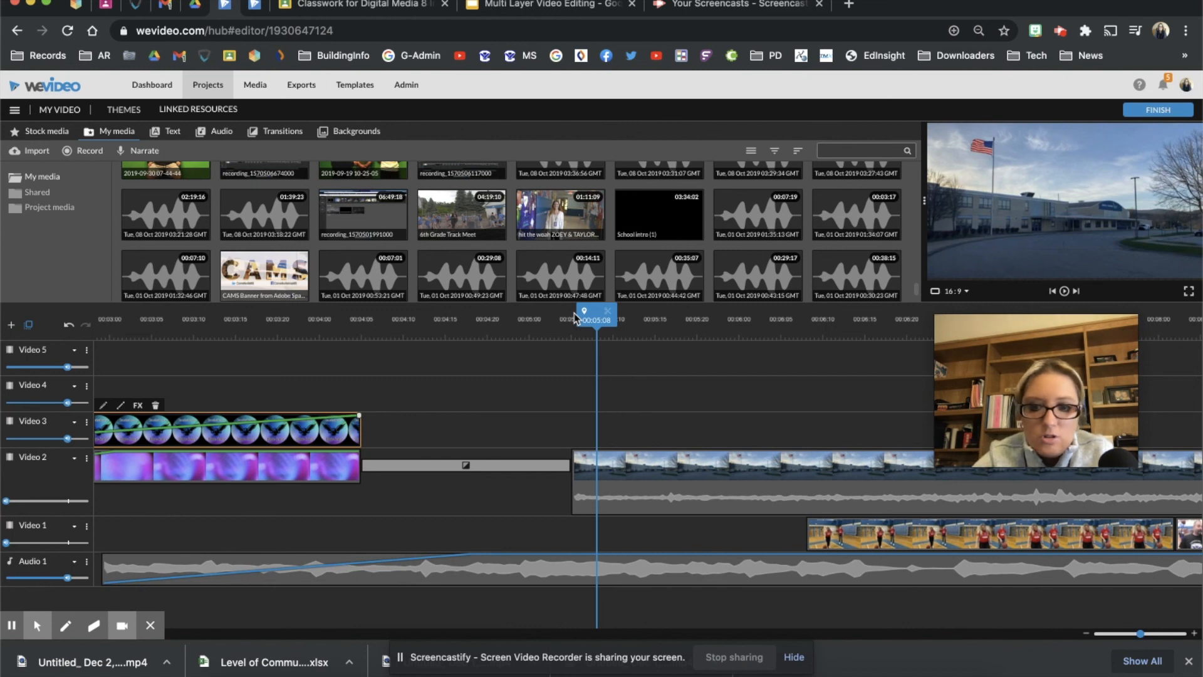
pyautogui.moveTo(574, 313); pyautogui.dragTo(512, 325)
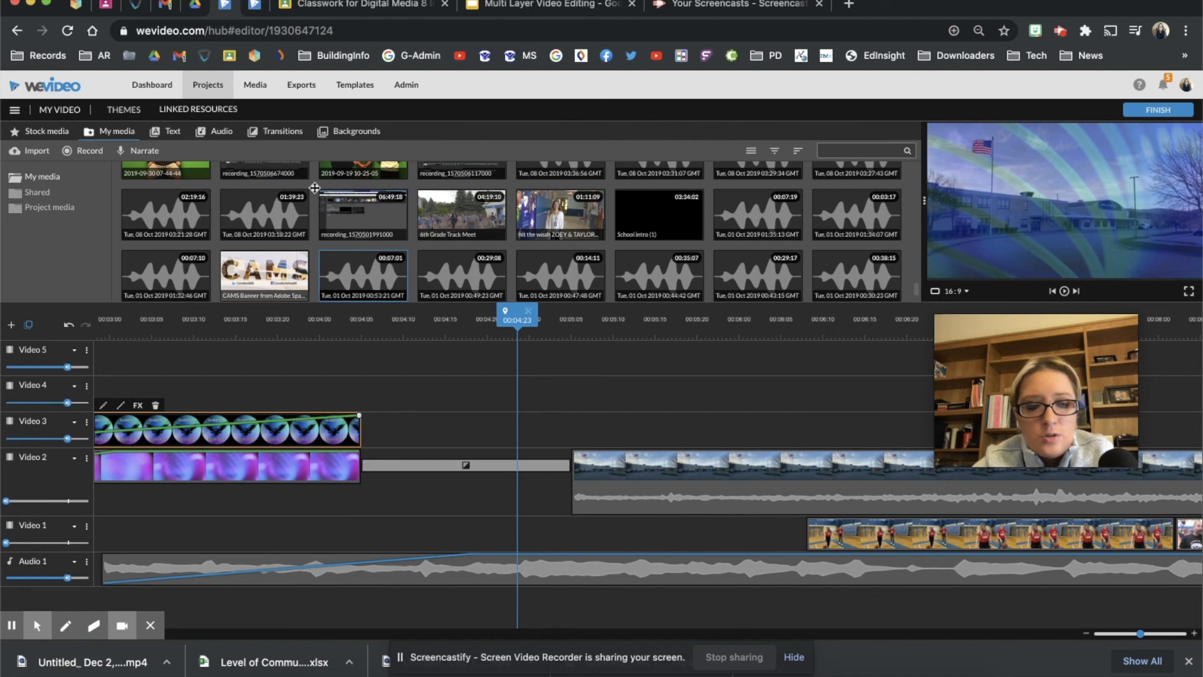
# Switch to Google Classroom and view the Music (mp3 files) for your Video Projects post under Class Materials
pyautogui.click(106, 6)
pyautogui.click(567, 95)
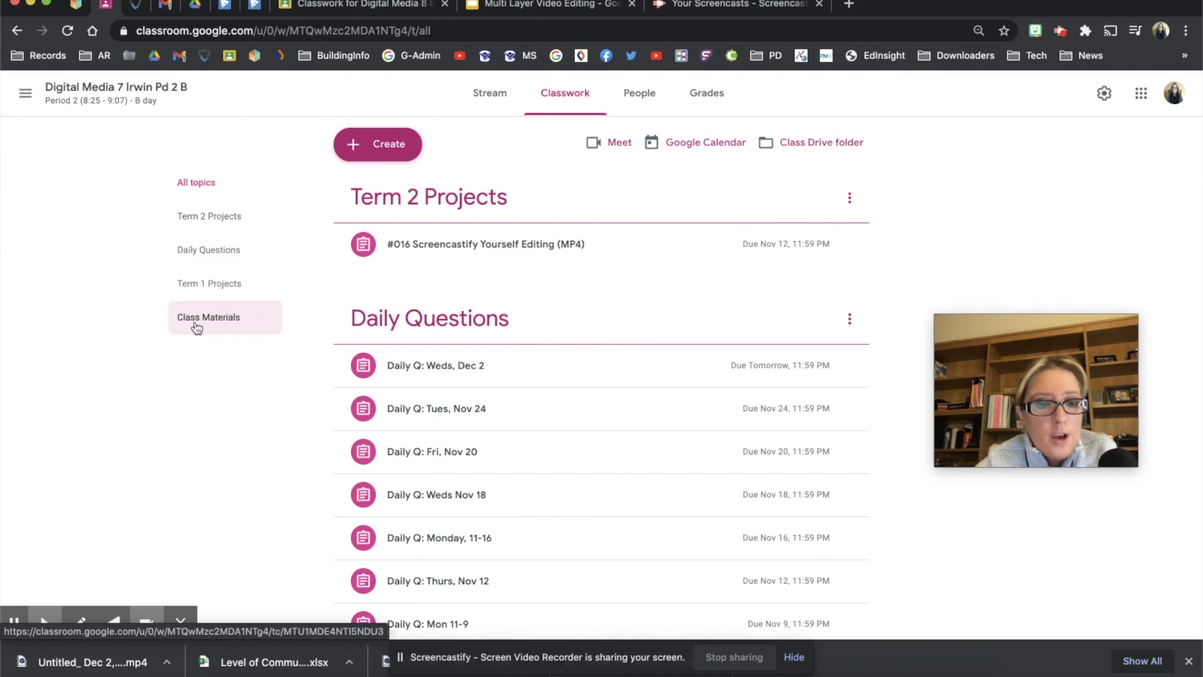
pyautogui.click(218, 327)
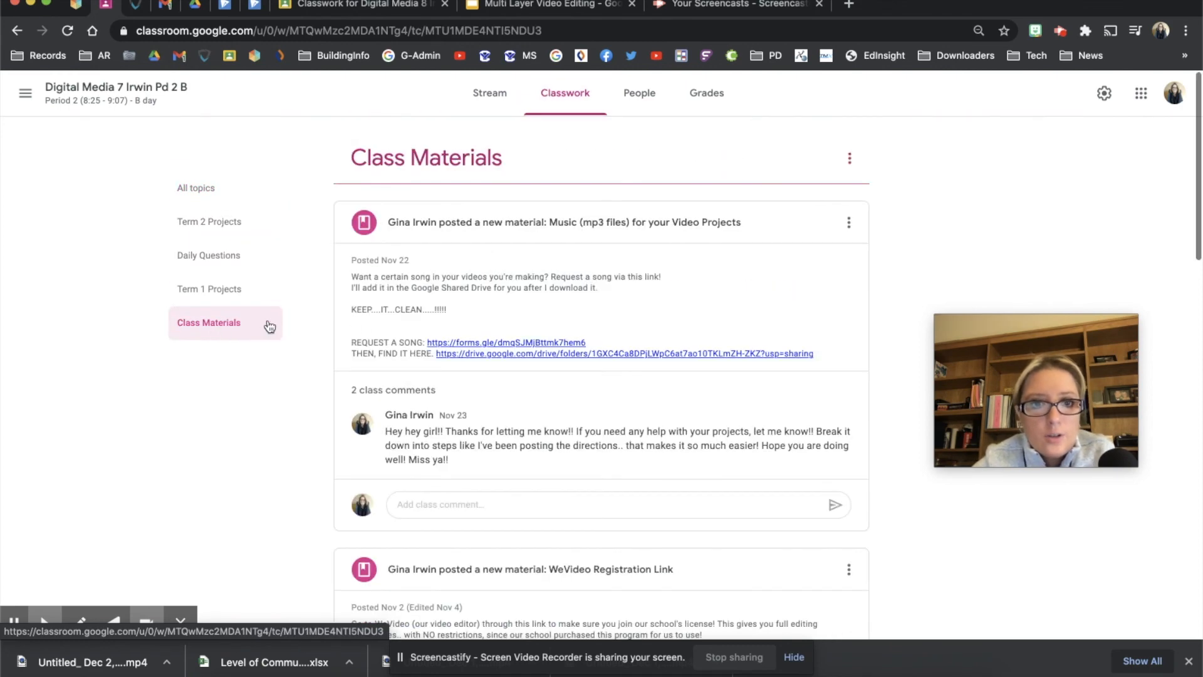
pyautogui.scroll(-2, 546, 345)
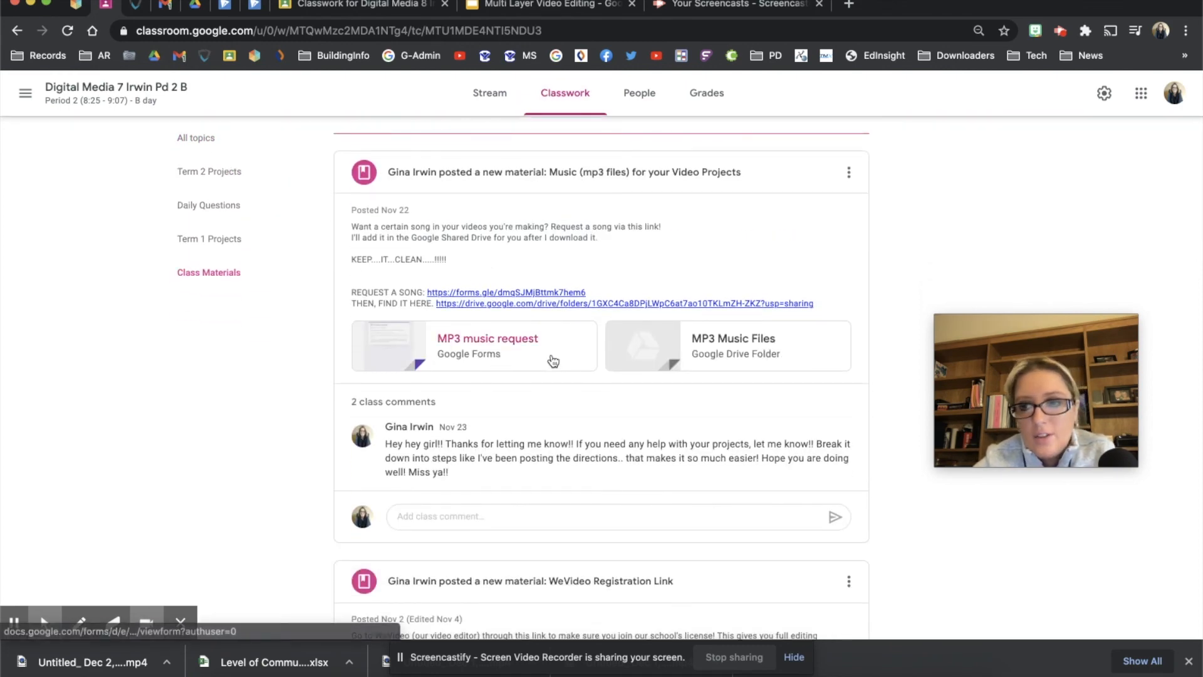